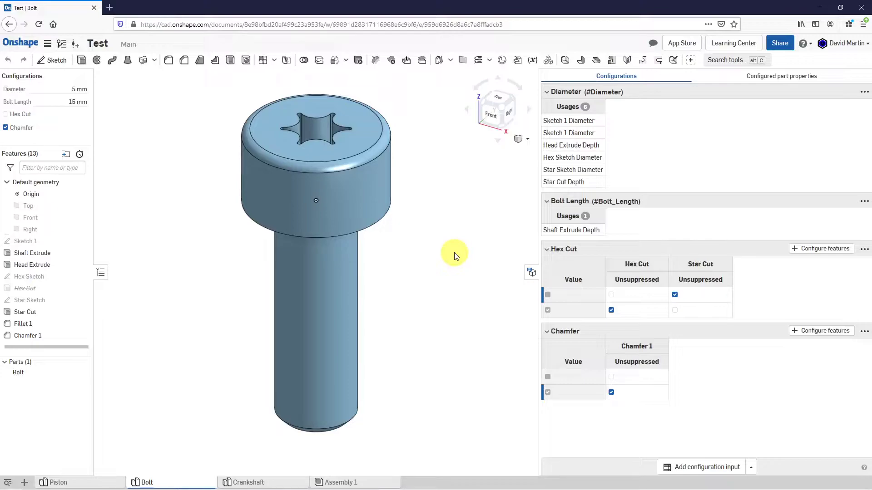
{"action": "right_click_drag", "start_coordinate": [399, 205], "coordinate": [395, 227]}
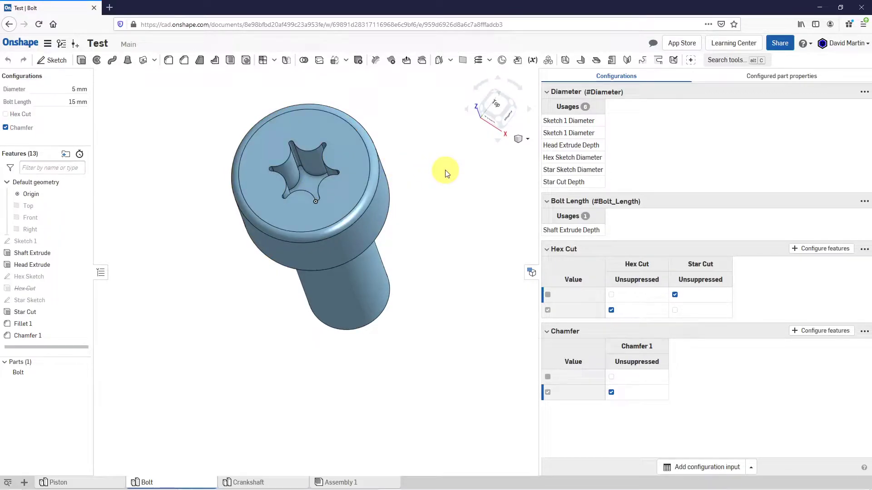
{"action": "right_click_drag", "start_coordinate": [422, 208], "coordinate": [424, 180]}
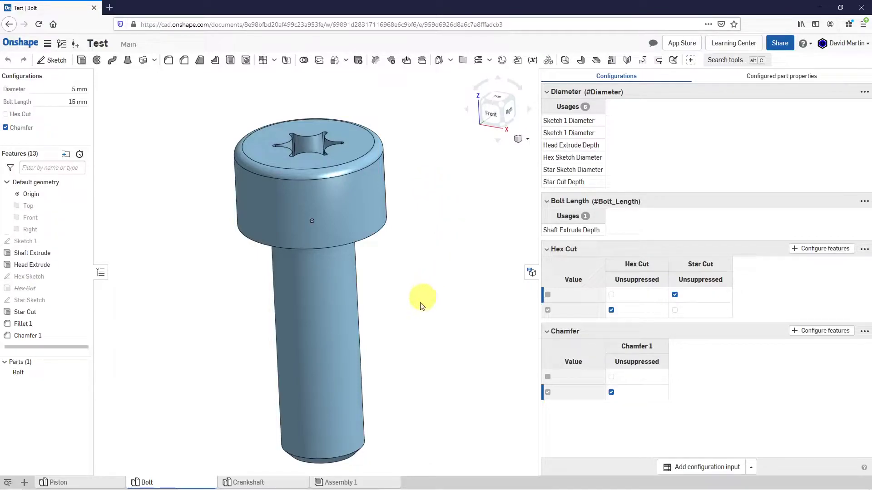
- Browse the standards, categories and classes of the standard content library available for insertion into Assembly 1
{"action": "left_click", "coordinate": [375, 483]}
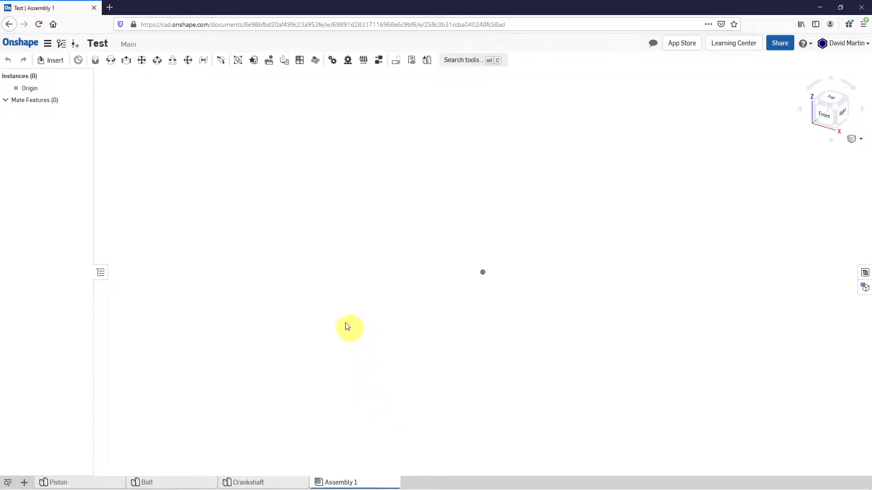
{"action": "left_click", "coordinate": [62, 65]}
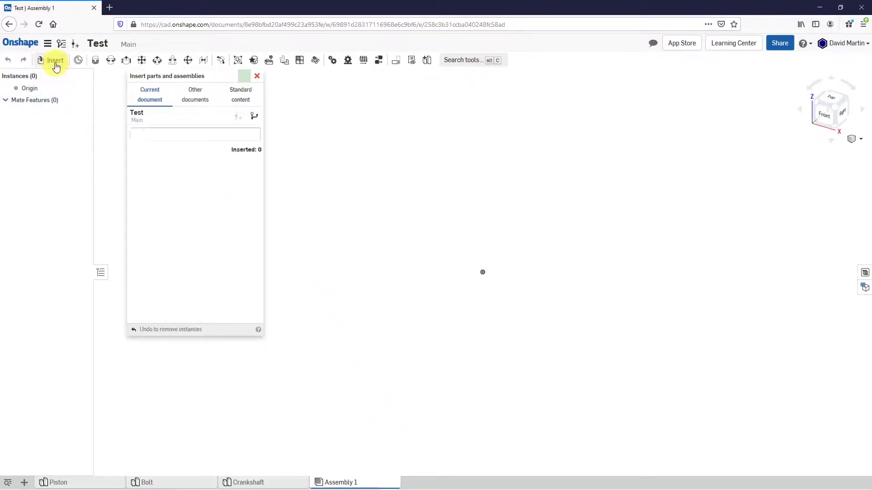
{"action": "left_click", "coordinate": [246, 104]}
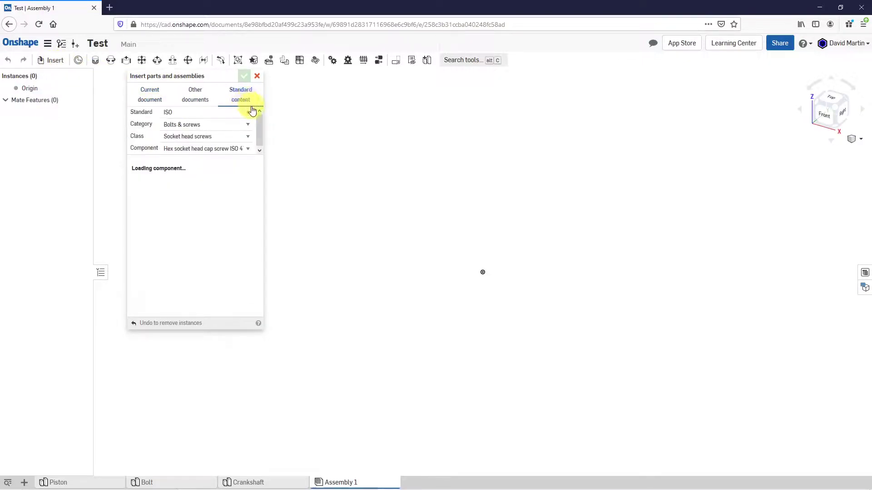
{"action": "left_click", "coordinate": [244, 117]}
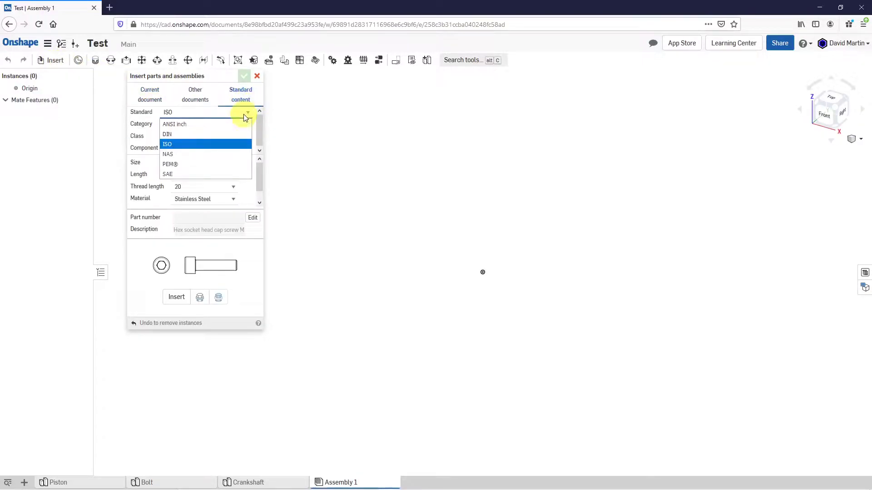
{"action": "left_click", "coordinate": [244, 114]}
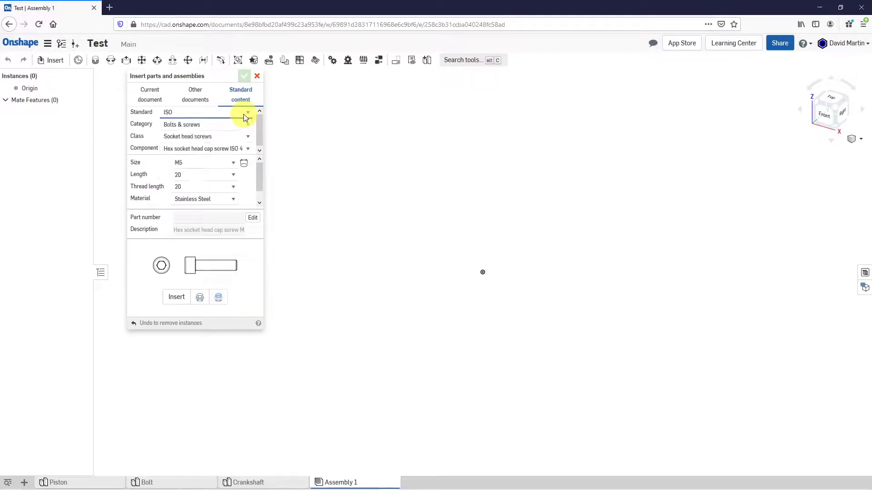
{"action": "left_click", "coordinate": [247, 126]}
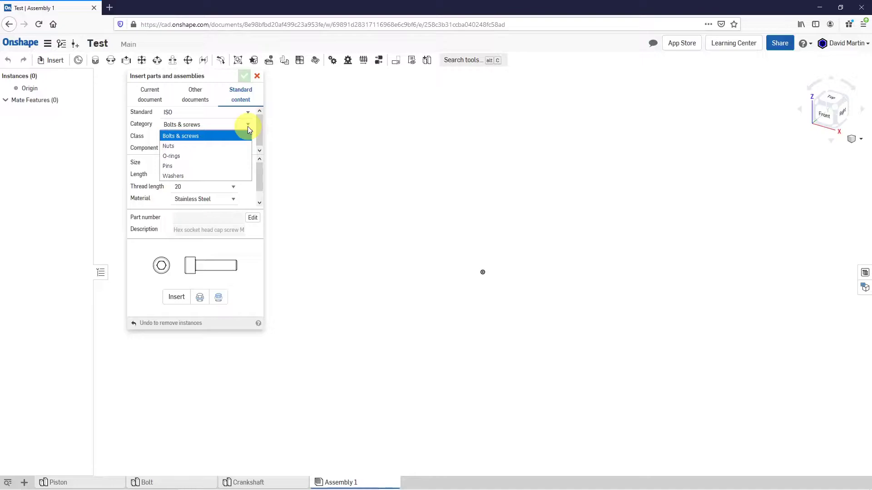
{"action": "left_click", "coordinate": [248, 127]}
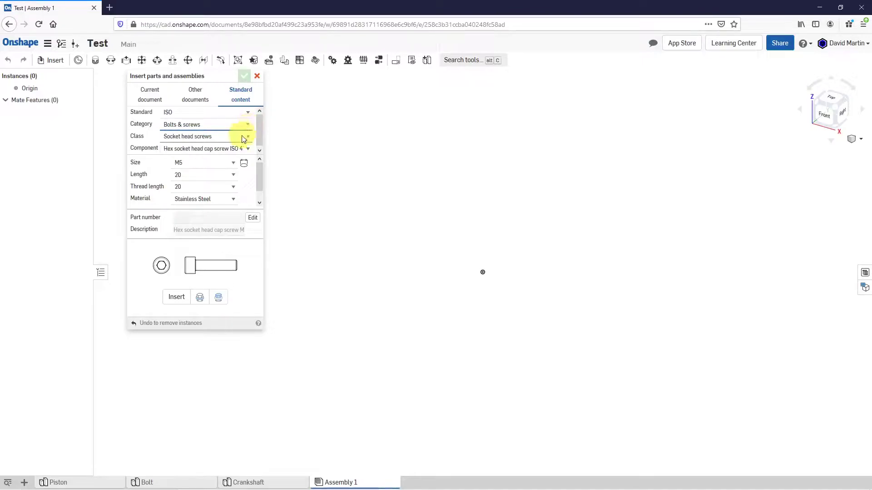
{"action": "left_click", "coordinate": [244, 137]}
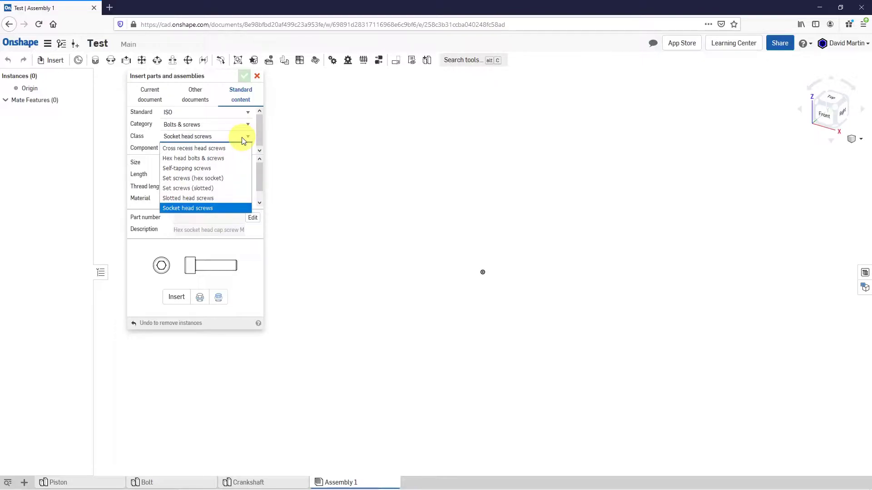
{"action": "left_click", "coordinate": [243, 138]}
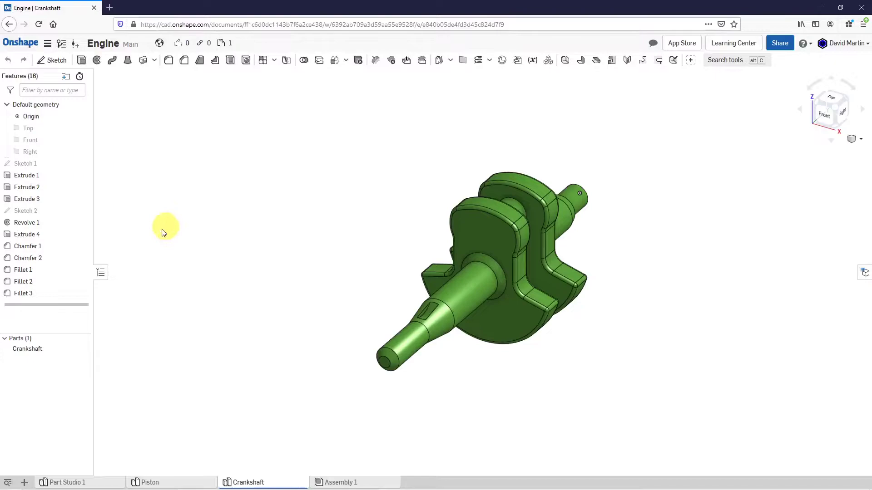
- Create a new Part Studio in the Engine document and start a sketch on its Top plane
{"action": "left_click", "coordinate": [25, 482]}
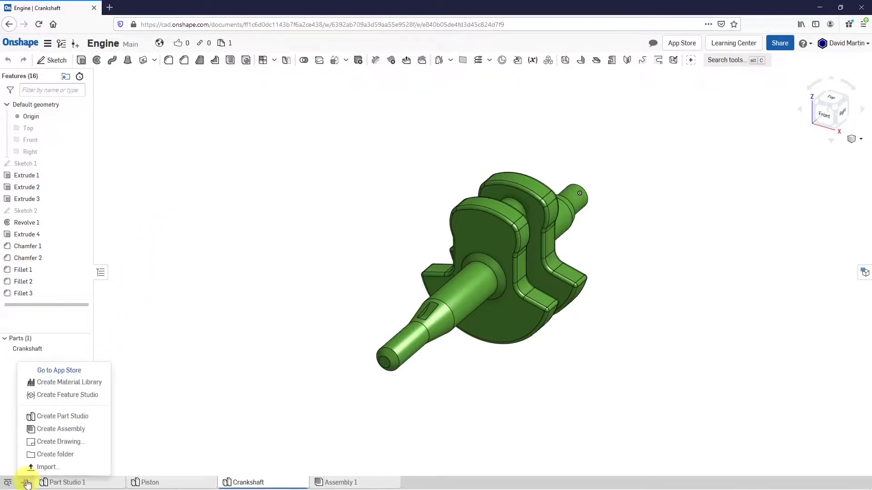
{"action": "left_click", "coordinate": [52, 416]}
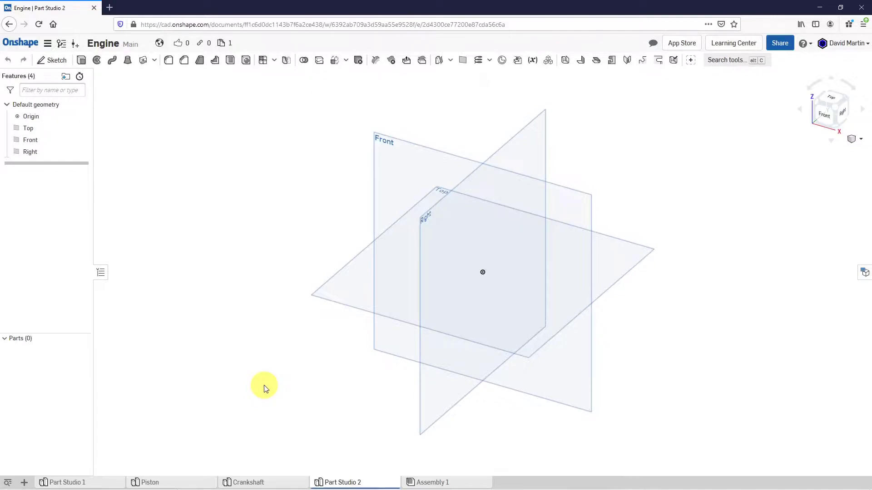
{"action": "left_click", "coordinate": [318, 295]}
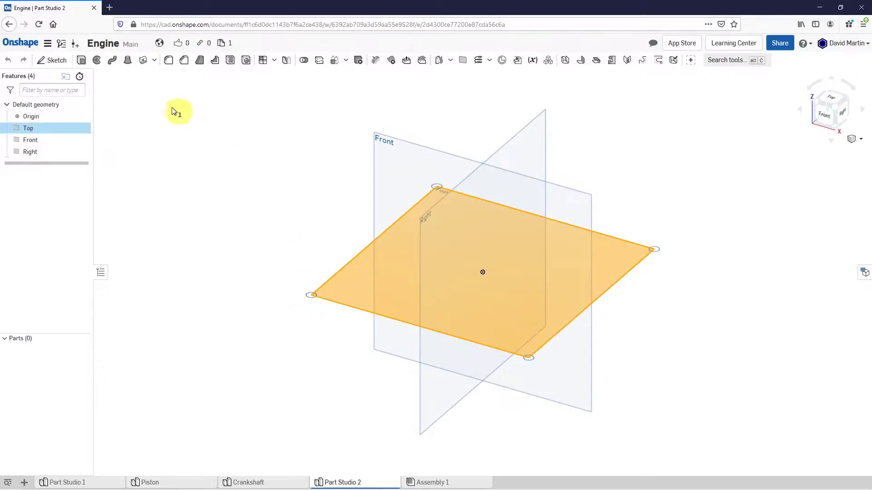
{"action": "left_click", "coordinate": [54, 62]}
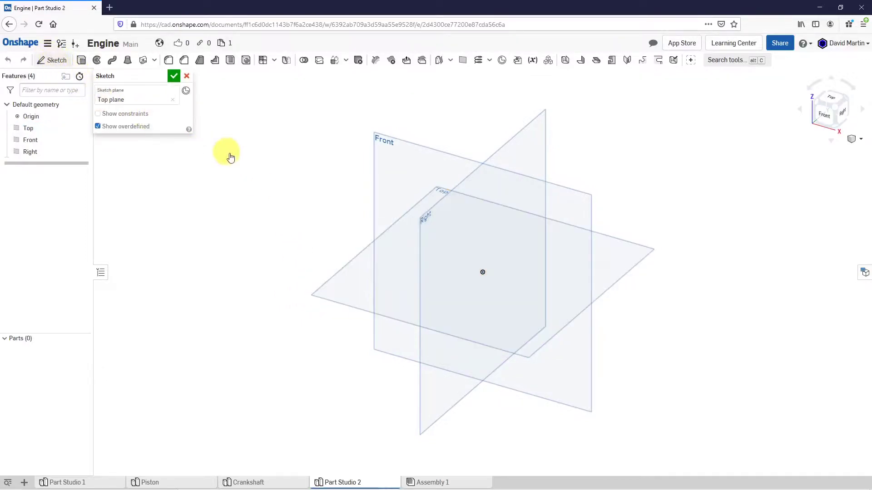
{"action": "right_click", "coordinate": [240, 162]}
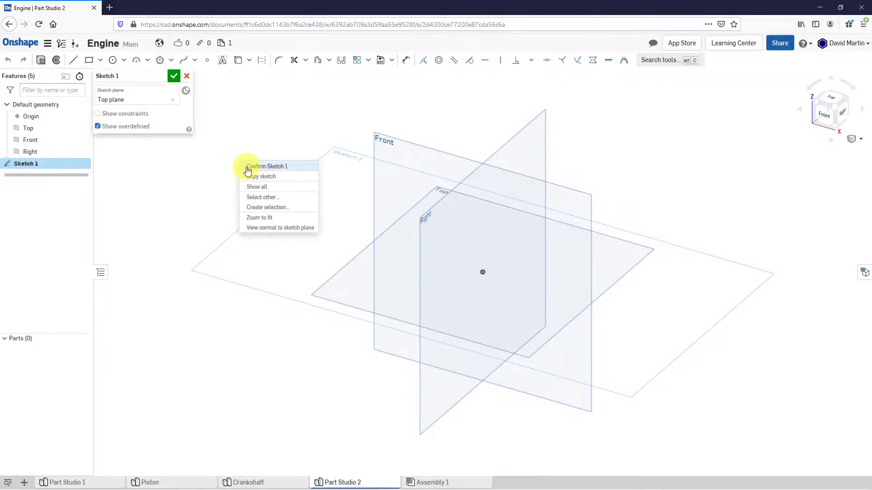
{"action": "left_click", "coordinate": [260, 227]}
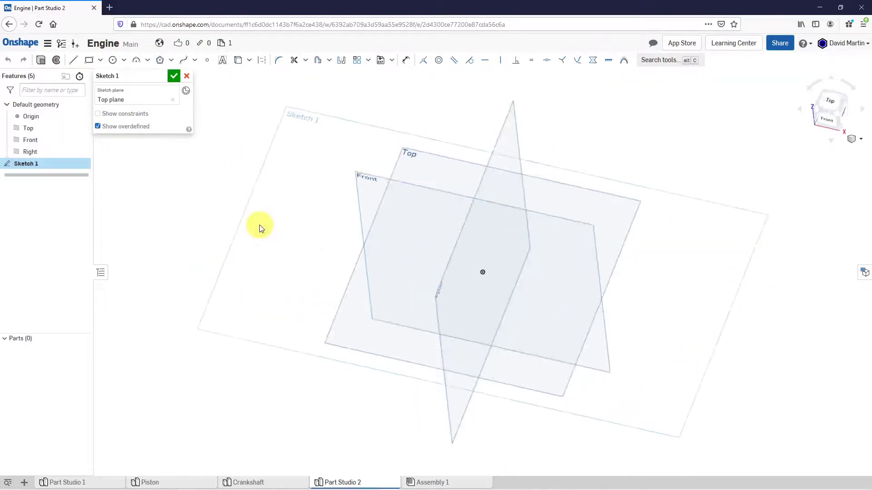
- Sketch two concentric circles centred on the origin, about 6 mm and about 11 mm in diameter
{"action": "scroll", "coordinate": [500, 278], "scroll_direction": "up", "scroll_amount": 5}
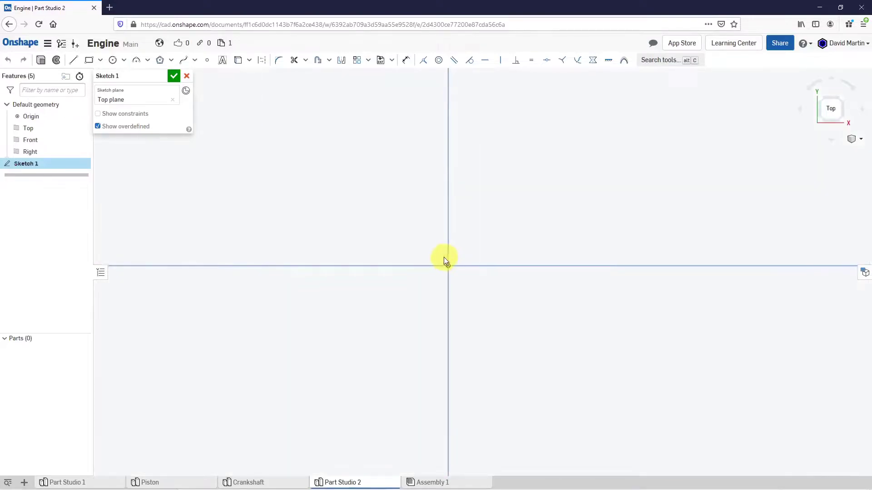
{"action": "left_click", "coordinate": [112, 60]}
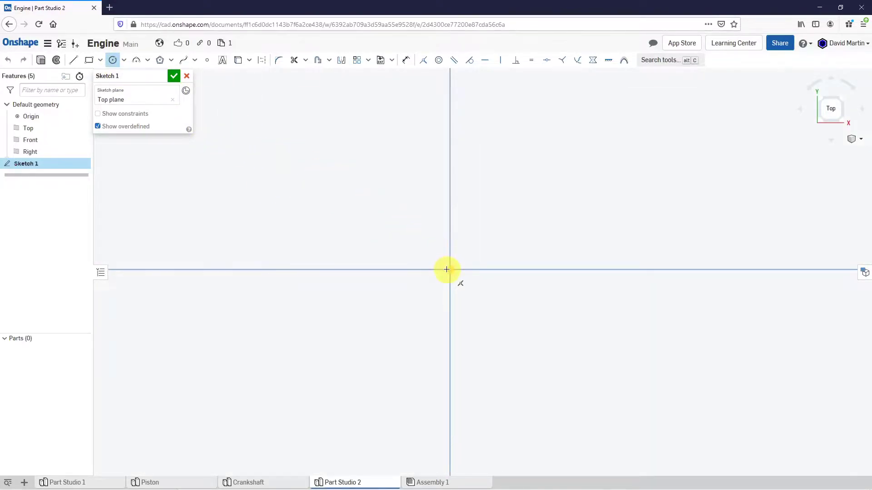
{"action": "left_click", "coordinate": [448, 269]}
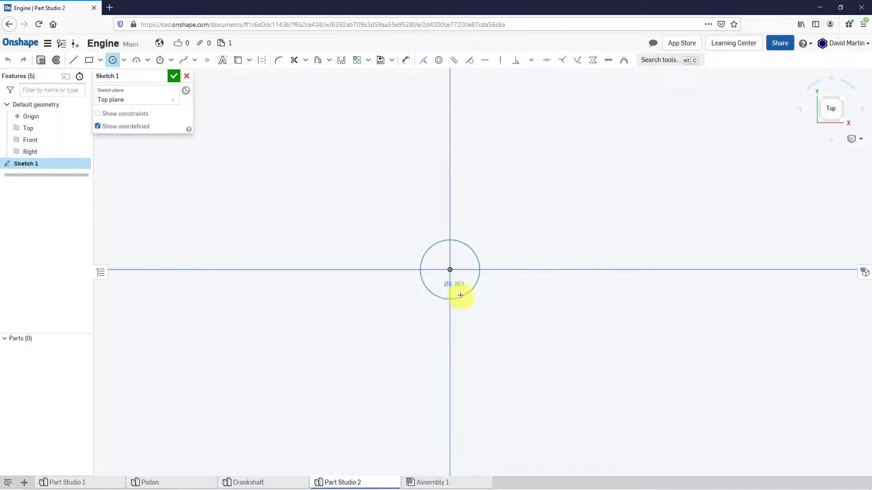
{"action": "left_click", "coordinate": [462, 295]}
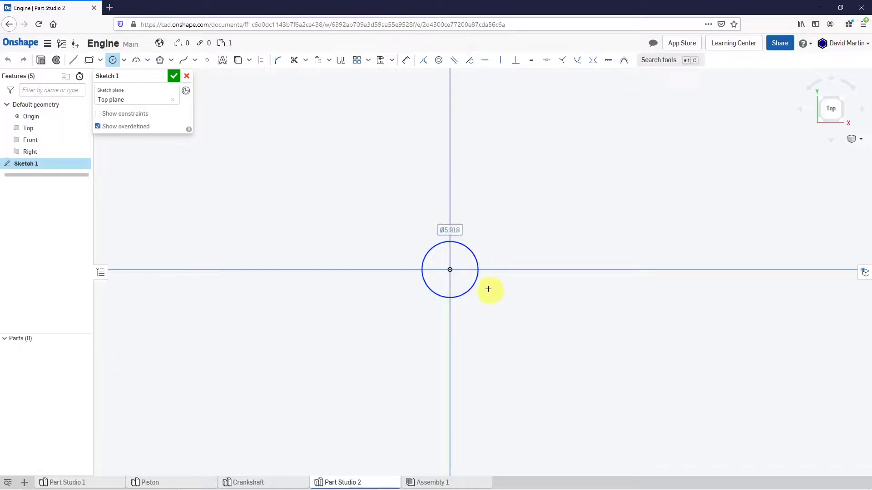
{"action": "left_click", "coordinate": [450, 269]}
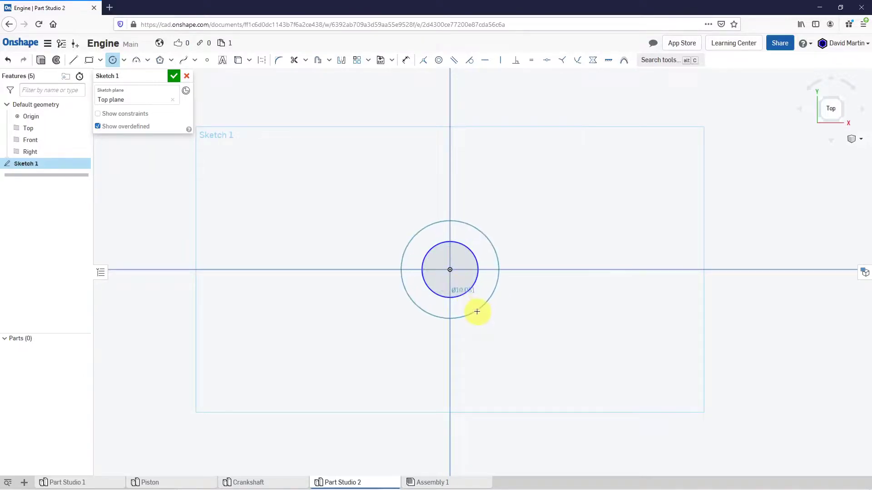
{"action": "left_click", "coordinate": [477, 313]}
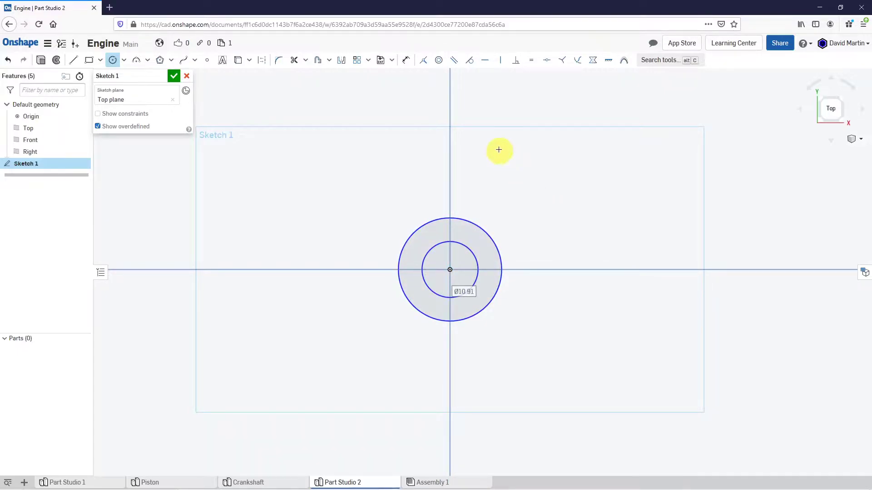
- Dimension the inner circle's diameter as 5 mm and the outer circle's as 9 mm, and finish the sketch
{"action": "left_click", "coordinate": [406, 60]}
{"action": "left_click", "coordinate": [474, 254]}
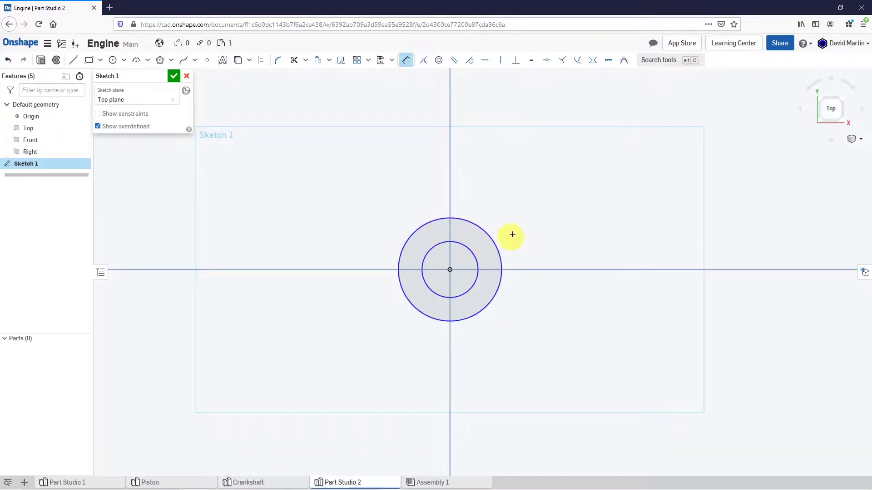
{"action": "left_click", "coordinate": [525, 215]}
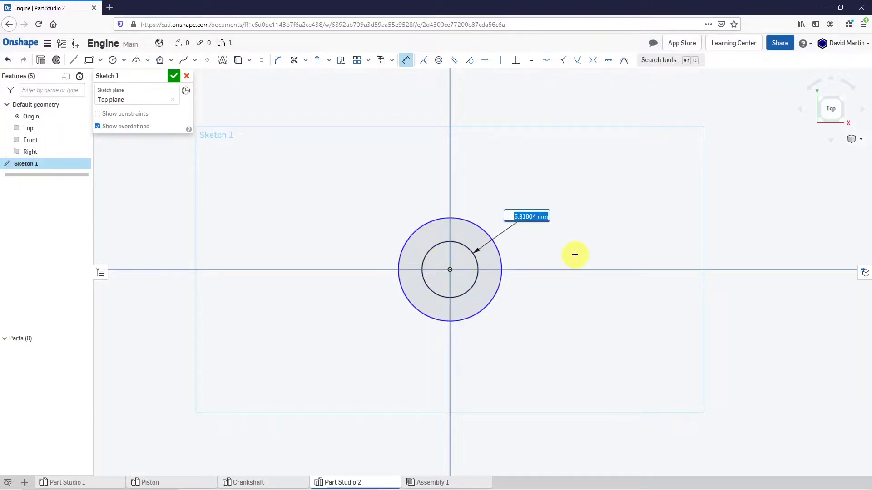
{"action": "type", "text": "5"}
{"action": "key", "text": "Return"}
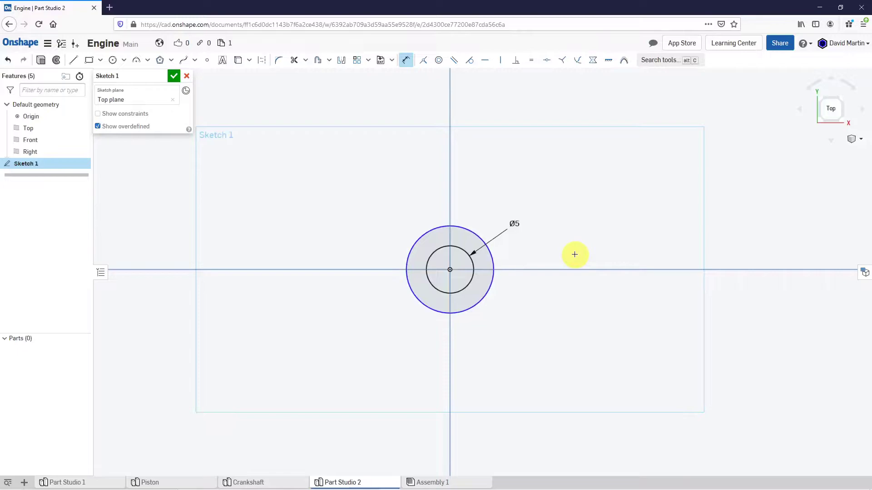
{"action": "left_click", "coordinate": [463, 226]}
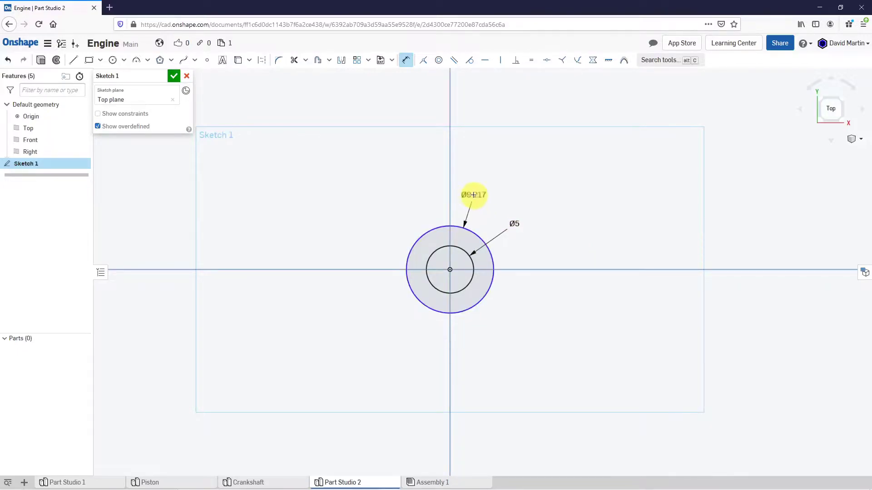
{"action": "left_click", "coordinate": [473, 194]}
{"action": "type", "text": "9"}
{"action": "key", "text": "Return"}
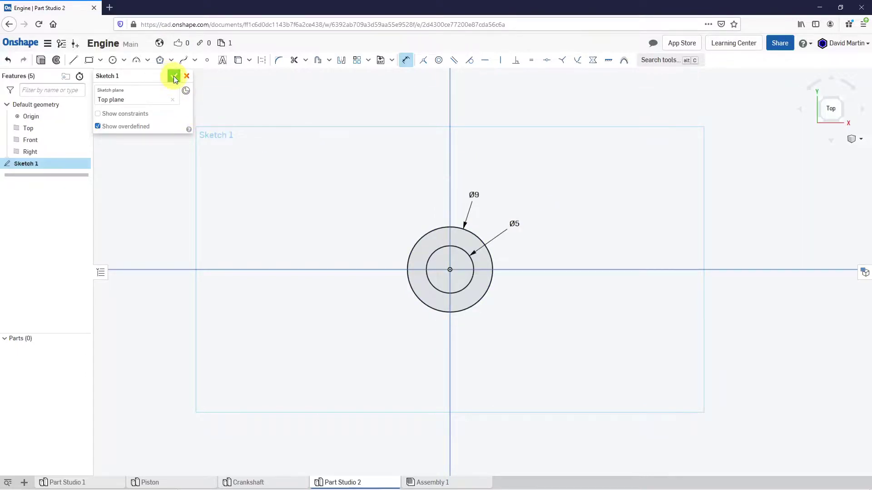
{"action": "left_click", "coordinate": [174, 76]}
- Hide the default Top, Front and Right planes
{"action": "right_click_drag", "start_coordinate": [405, 179], "coordinate": [417, 220]}
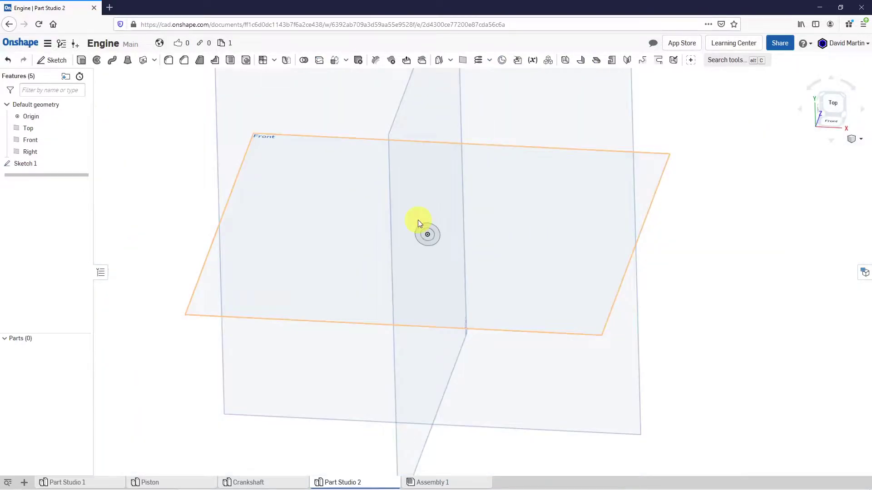
{"action": "key", "text": "p"}
{"action": "mouse_move", "coordinate": [439, 237]}
{"action": "right_mouse_down"}
{"action": "mouse_move", "coordinate": [422, 210]}
{"action": "mouse_move", "coordinate": [407, 205]}
{"action": "mouse_move", "coordinate": [406, 219]}
{"action": "mouse_move", "coordinate": [434, 235]}
{"action": "mouse_move", "coordinate": [418, 237]}
{"action": "right_mouse_up"}
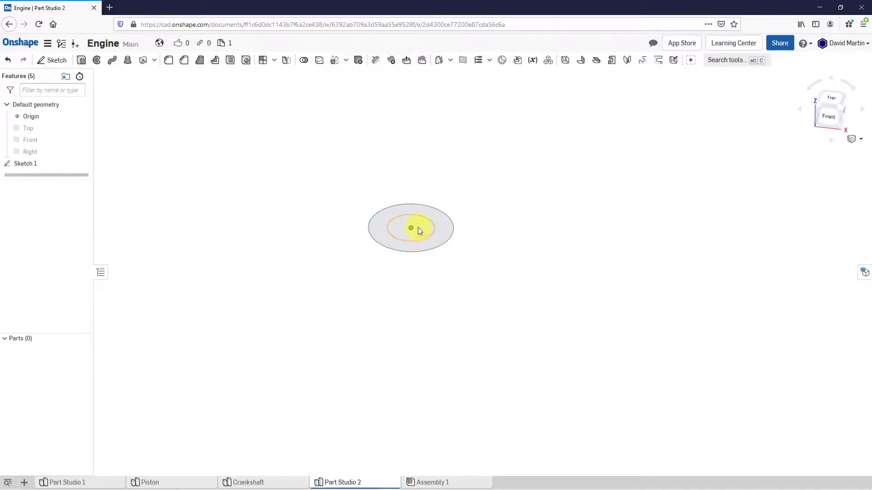
- Extrude the inner circle region downward as a new solid with a blind depth of 15 mm
{"action": "left_click", "coordinate": [417, 228]}
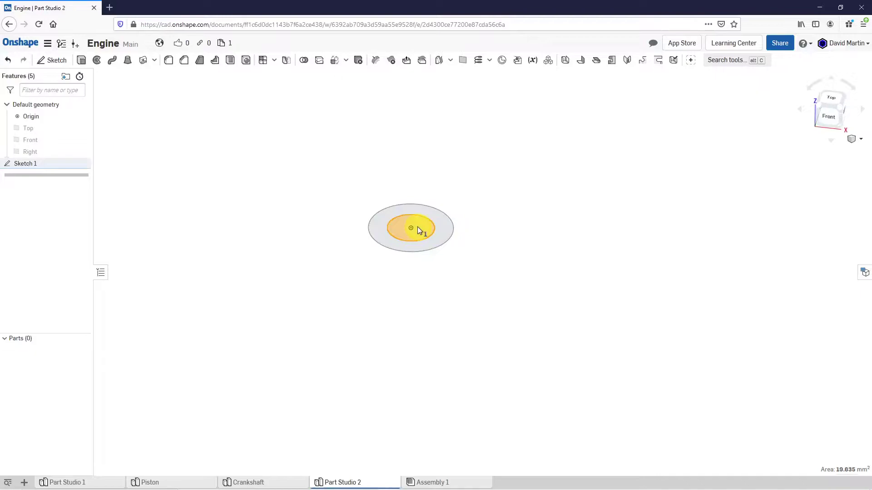
{"action": "left_click", "coordinate": [81, 60]}
{"action": "scroll", "coordinate": [383, 280], "scroll_direction": "down", "scroll_amount": 3}
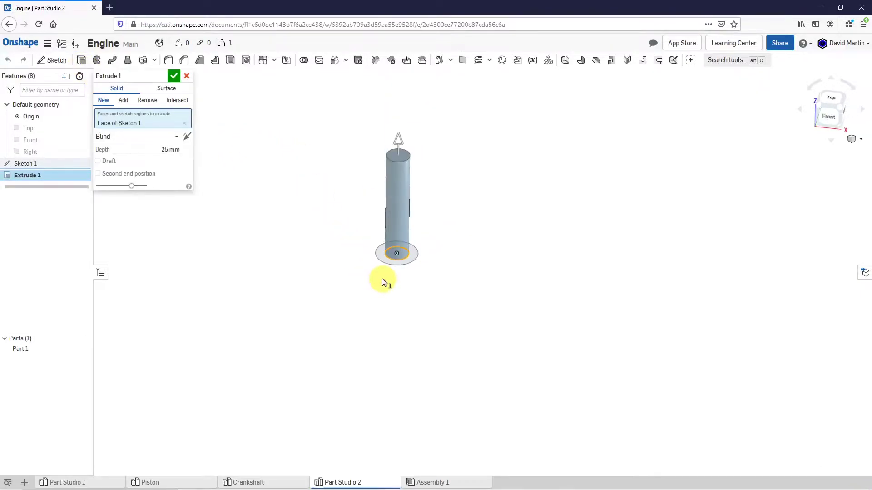
{"action": "left_click", "coordinate": [399, 144]}
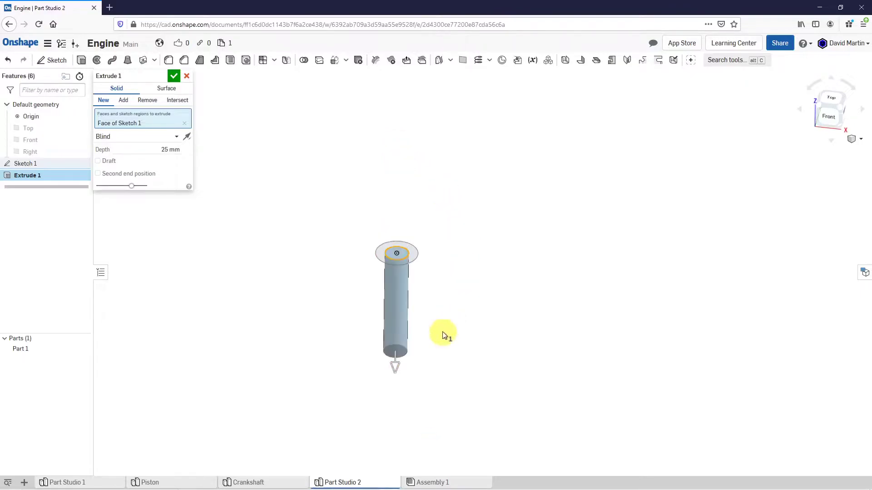
{"action": "left_click", "coordinate": [163, 149]}
{"action": "type", "text": "15"}
{"action": "key", "text": "Return"}
{"action": "scroll", "coordinate": [384, 256], "scroll_direction": "up", "scroll_amount": 5}
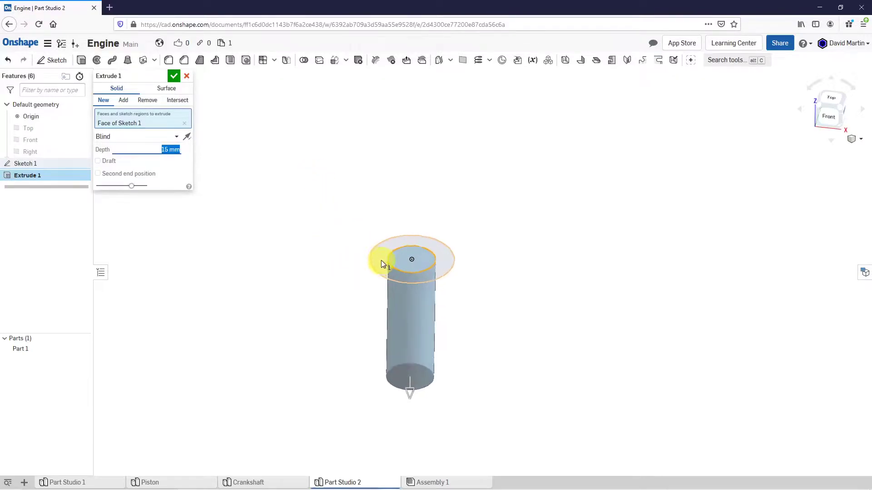
{"action": "left_click", "coordinate": [173, 78]}
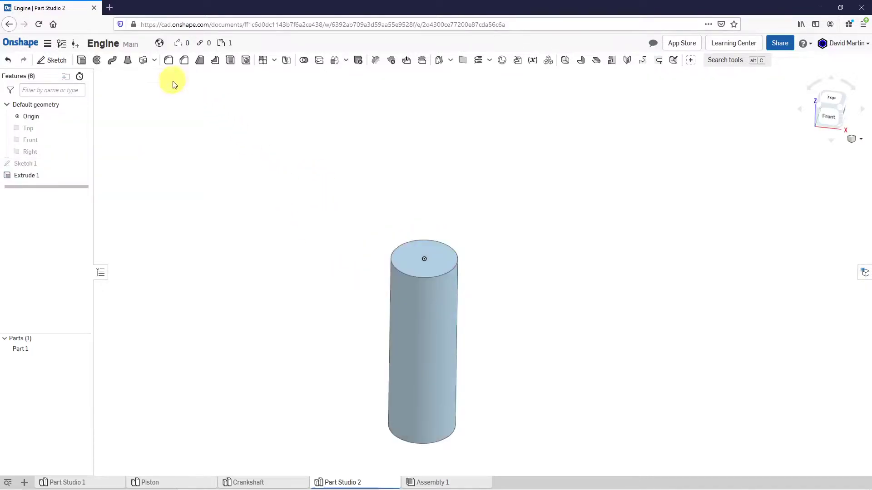
- Rename the shaft's extrude feature as Bolt Shaft
{"action": "right_click", "coordinate": [31, 176]}
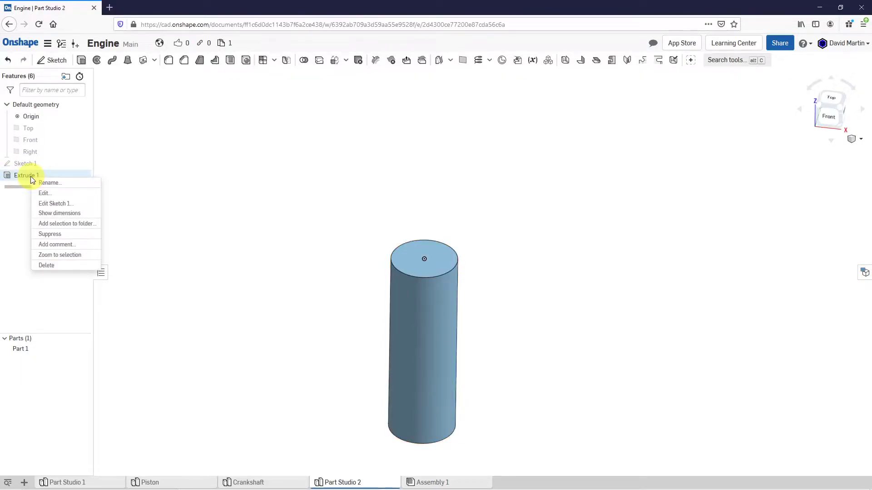
{"action": "left_click", "coordinate": [51, 182]}
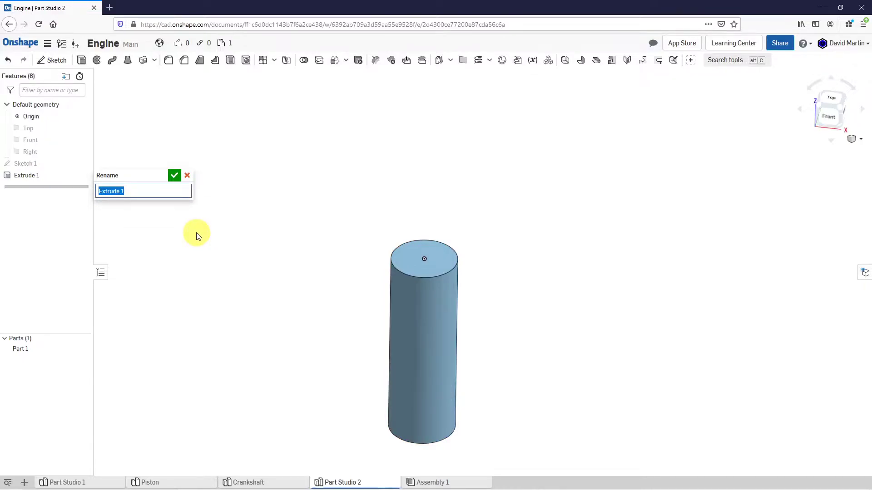
{"action": "type", "text": "Bolt Shaft"}
{"action": "key", "text": "Return"}
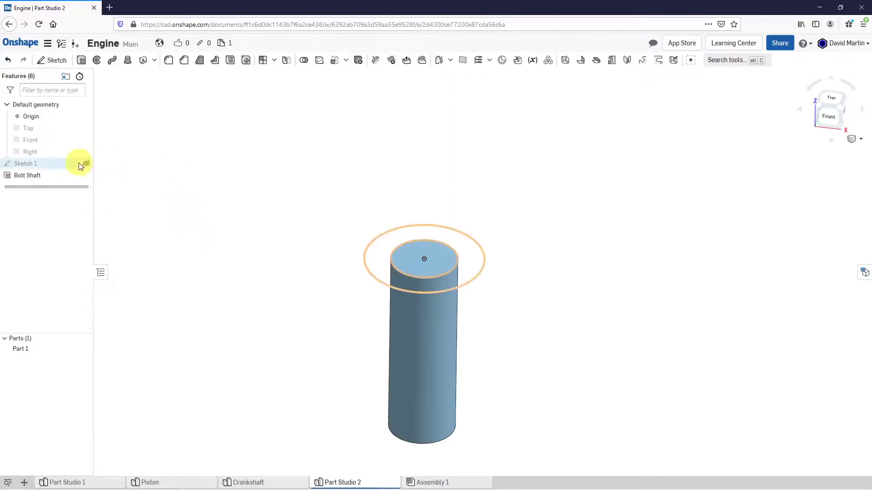
- Show the circle sketch and extrude both of its regions upward by a blind 5 mm, added to the shaft, as the bolt's head
{"action": "left_click", "coordinate": [86, 164]}
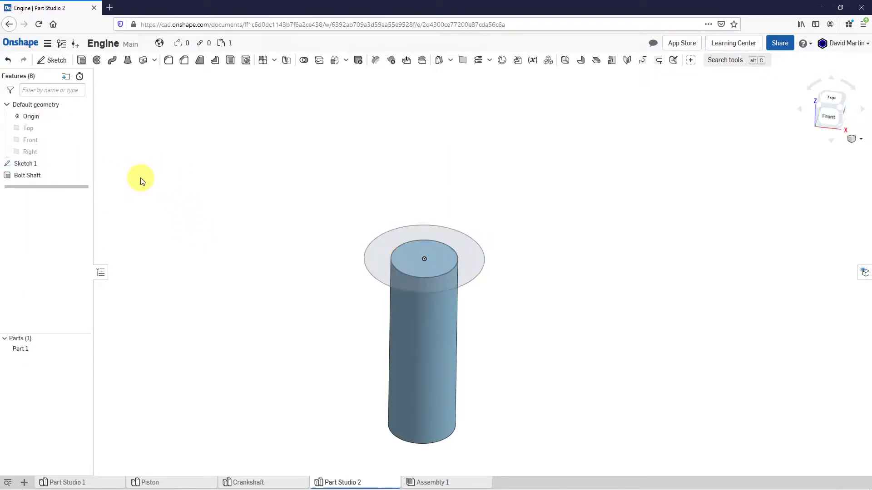
{"action": "left_click", "coordinate": [81, 60]}
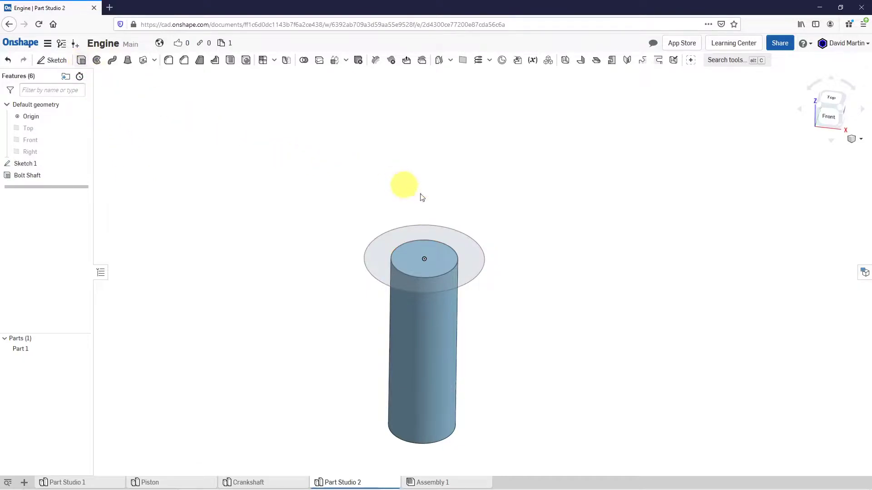
{"action": "left_click", "coordinate": [455, 242]}
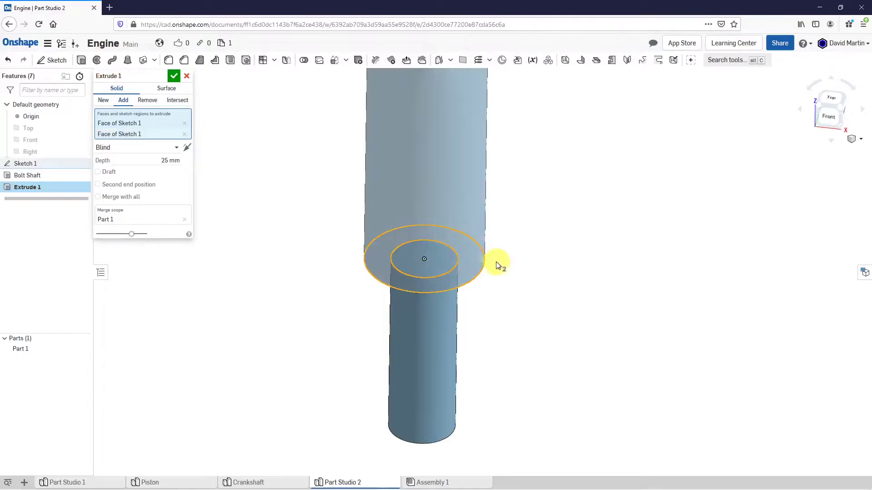
{"action": "scroll", "coordinate": [426, 296], "scroll_direction": "down", "scroll_amount": 3}
{"action": "left_click", "coordinate": [168, 160]}
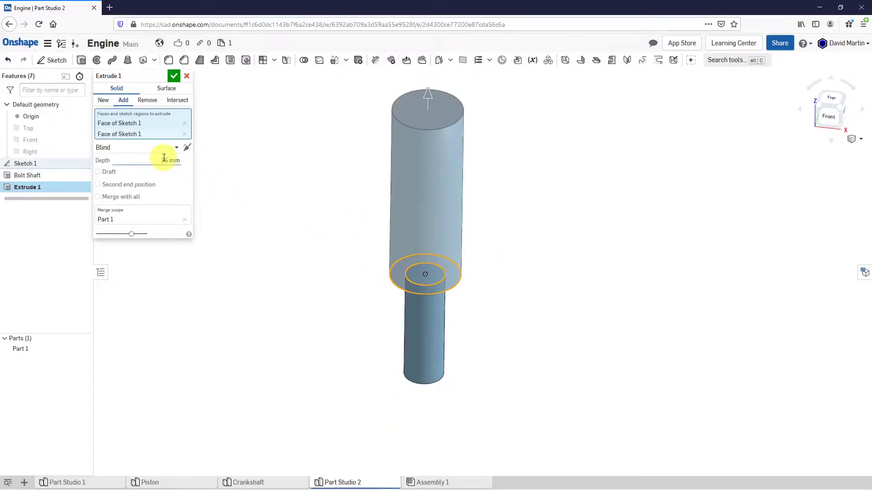
{"action": "type", "text": "5"}
{"action": "key", "text": "Return"}
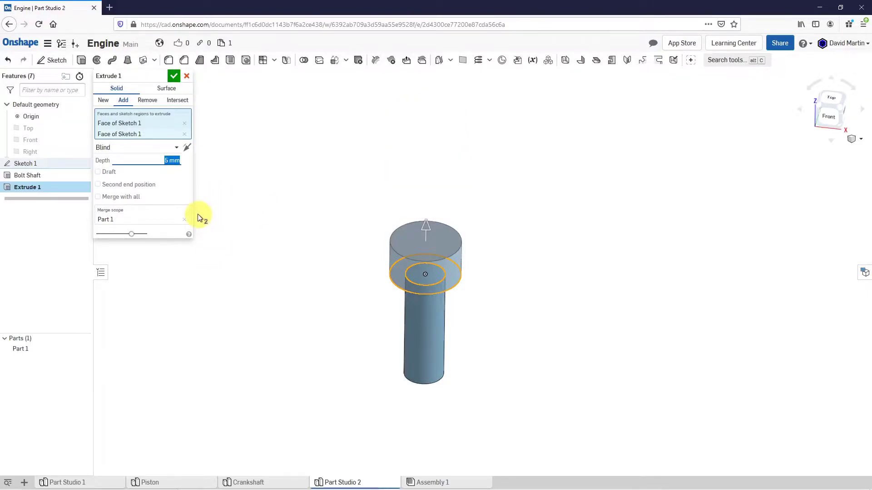
{"action": "left_click", "coordinate": [175, 78]}
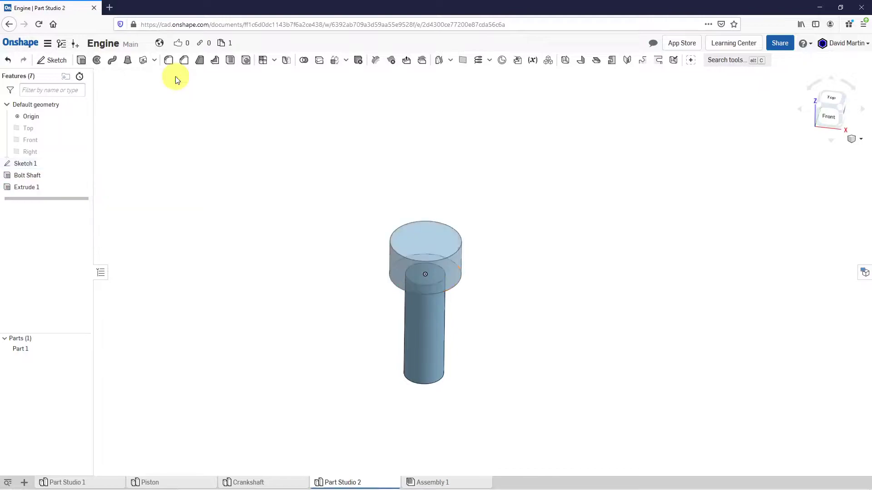
- Rename the head's extrude feature as Bolt Head
{"action": "right_click", "coordinate": [30, 186]}
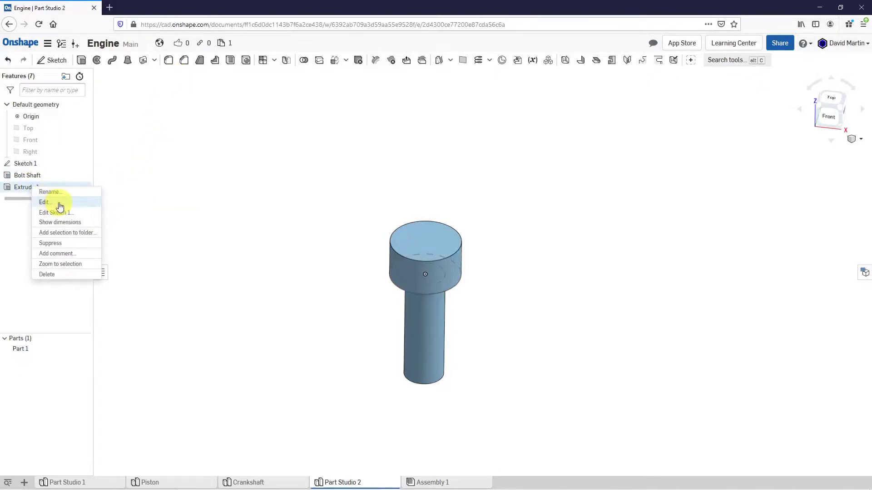
{"action": "left_click", "coordinate": [50, 193]}
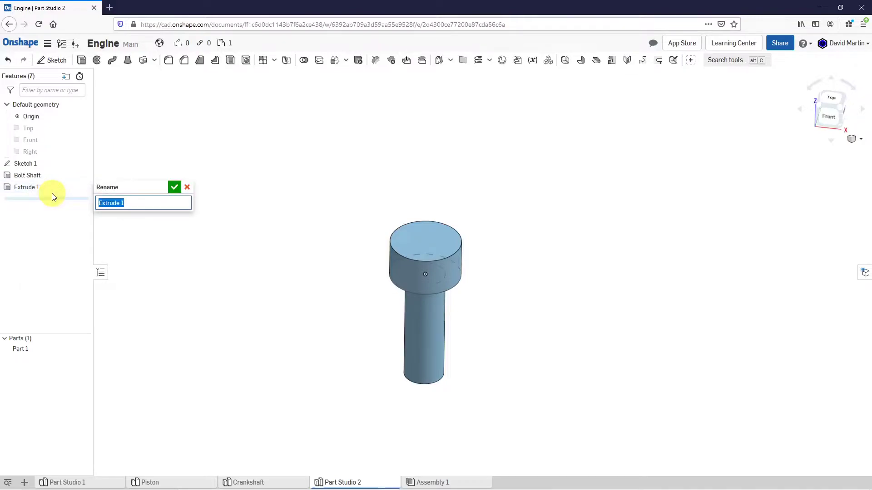
{"action": "type", "text": "Bolt Head"}
{"action": "key", "text": "Return"}
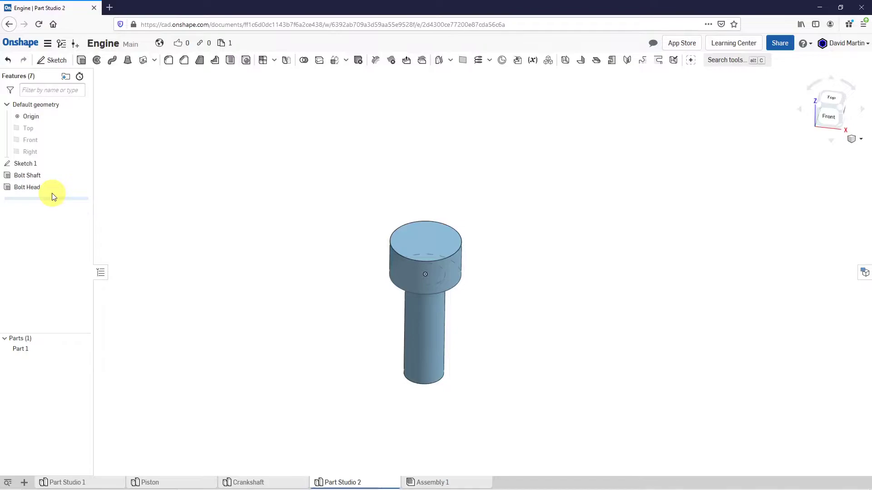
- Rename the part as Bolt
{"action": "right_click", "coordinate": [21, 350]}
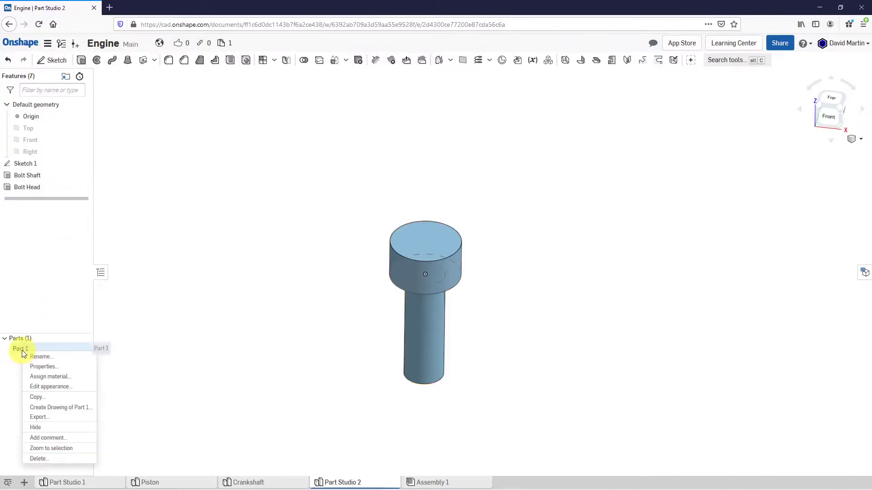
{"action": "left_click", "coordinate": [50, 358]}
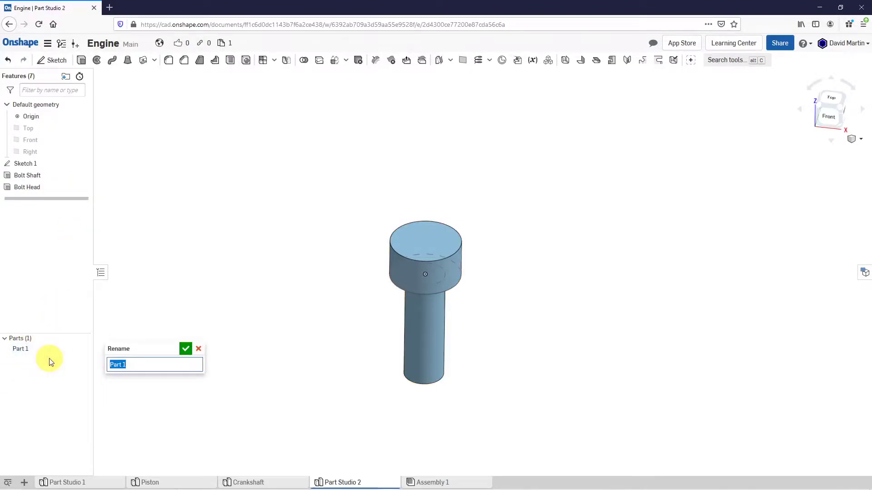
{"action": "type", "text": "Bolt"}
{"action": "key", "text": "Return"}
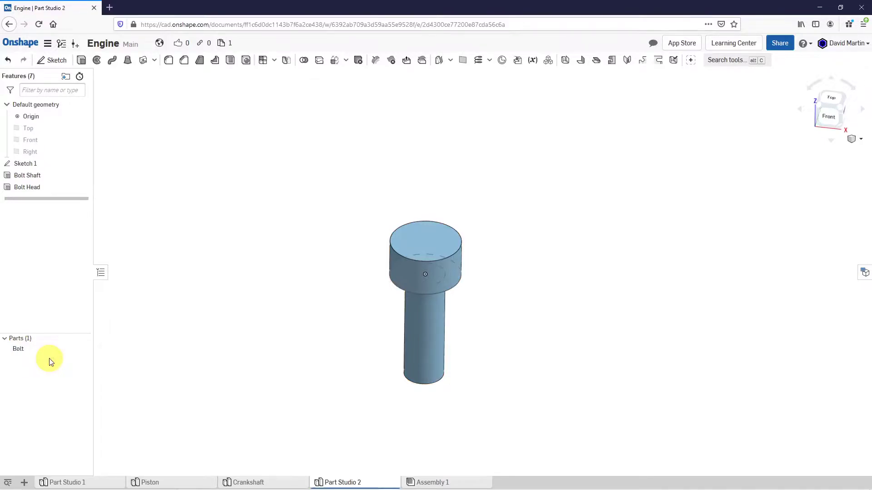
- Create a length variable named Dia with a value of 5 mm
{"action": "right_click_drag", "start_coordinate": [454, 318], "coordinate": [453, 315]}
{"action": "scroll", "coordinate": [452, 314], "scroll_direction": "up", "scroll_amount": 5}
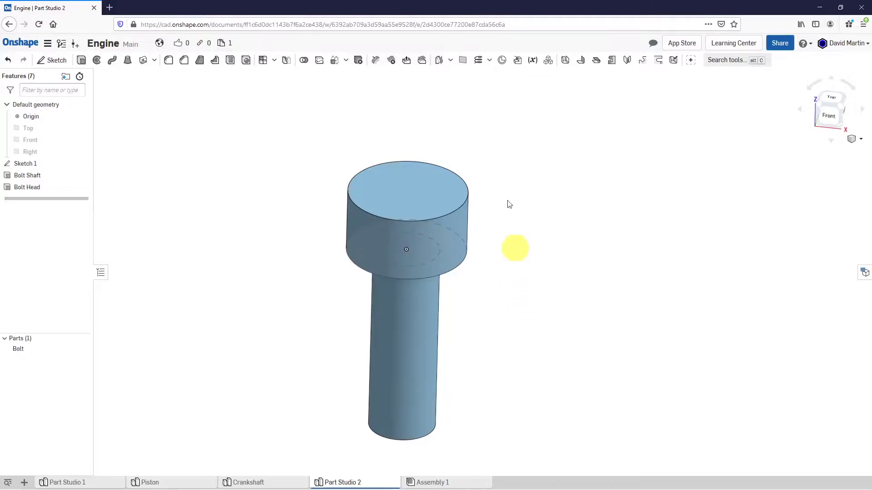
{"action": "left_click", "coordinate": [533, 63]}
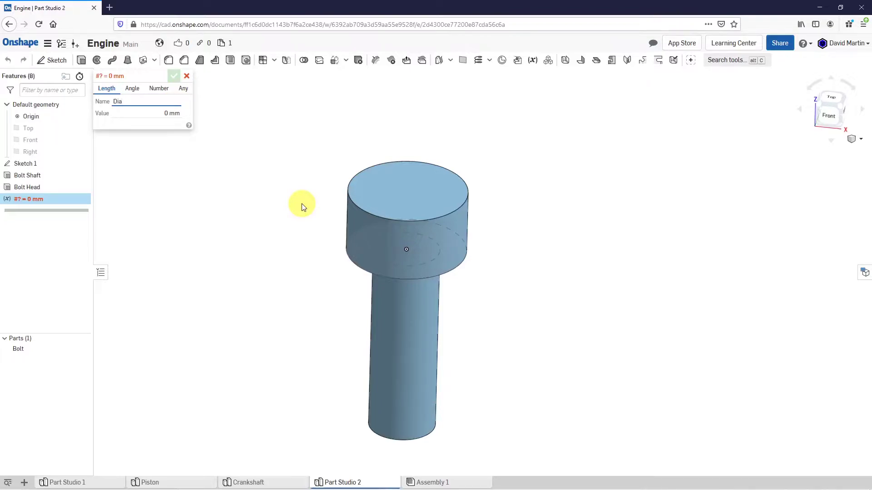
{"action": "left_click", "coordinate": [170, 113]}
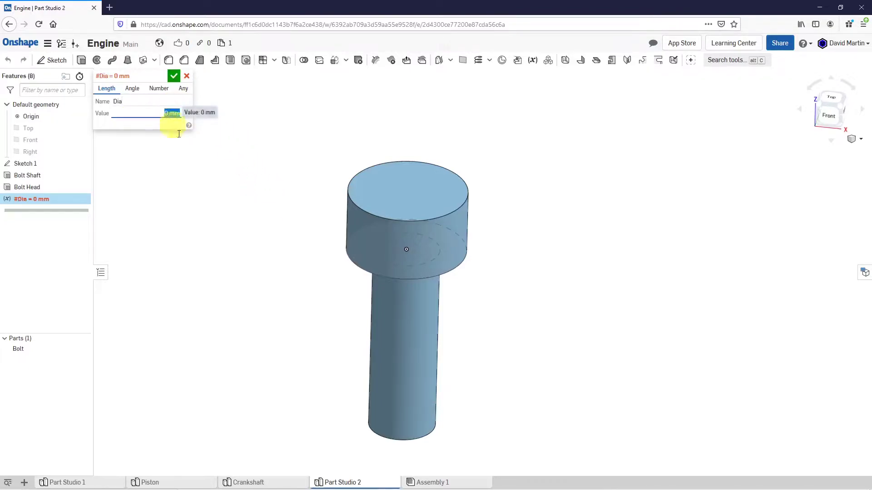
{"action": "type", "text": "5"}
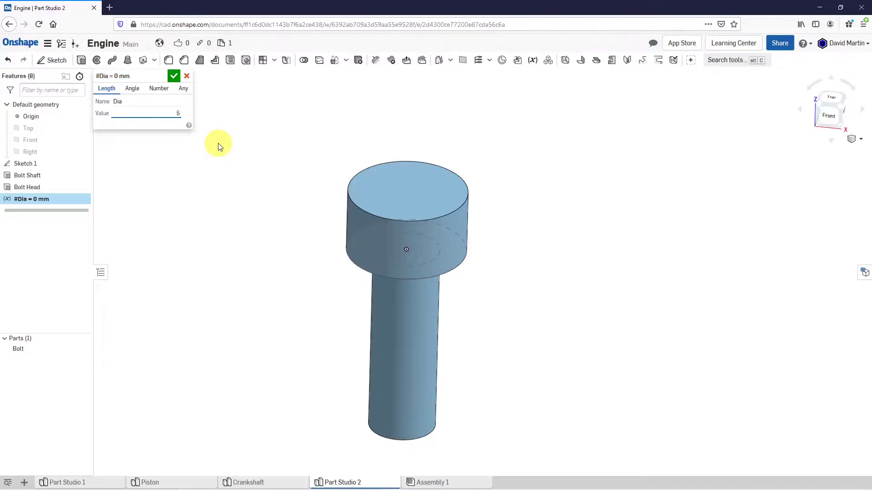
{"action": "key", "text": "Return"}
{"action": "left_click", "coordinate": [174, 76]}
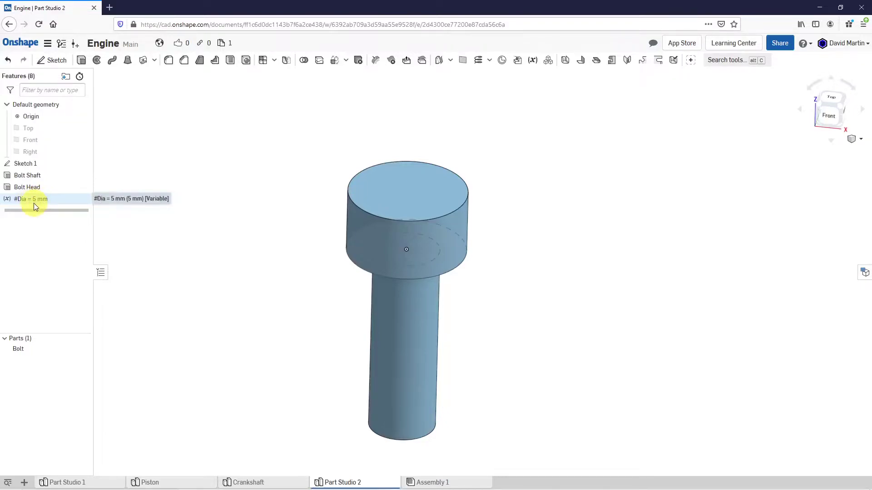
- Move the Dia variable ahead of Sketch 1 in the feature order
{"action": "left_click_drag", "start_coordinate": [34, 204], "coordinate": [38, 162]}
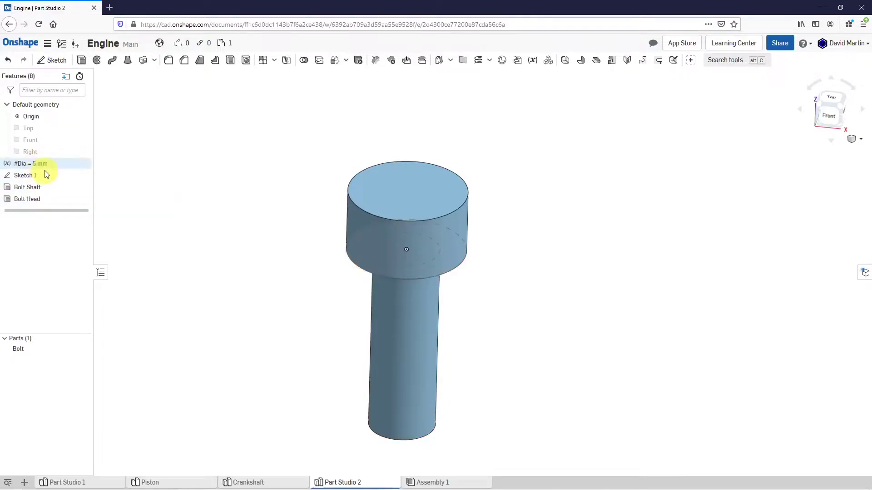
{"action": "left_click", "coordinate": [32, 176]}
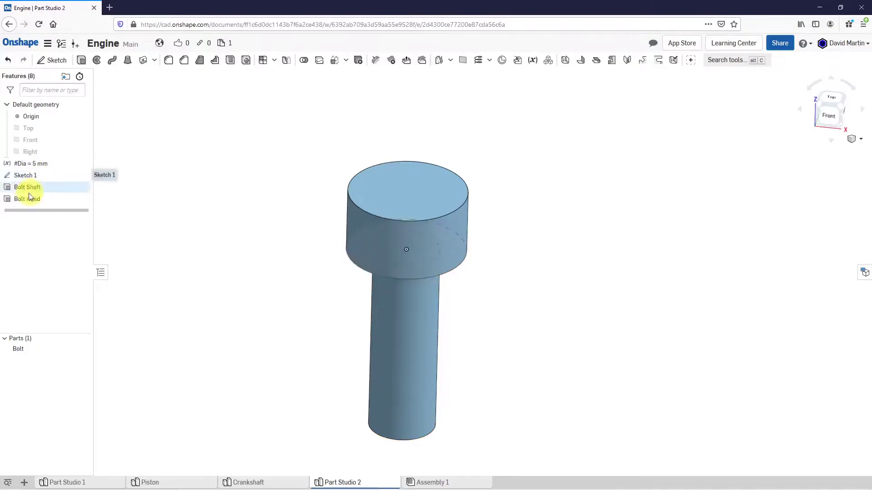
{"action": "left_click", "coordinate": [39, 166]}
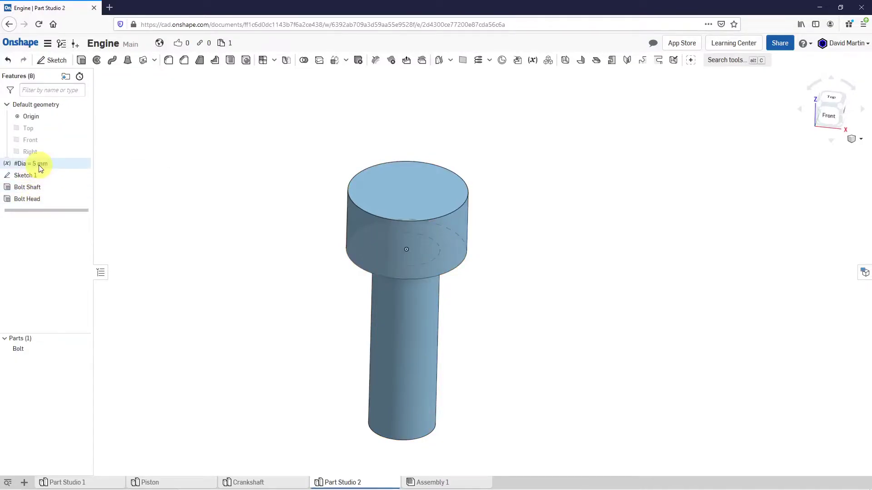
{"action": "left_click", "coordinate": [287, 105]}
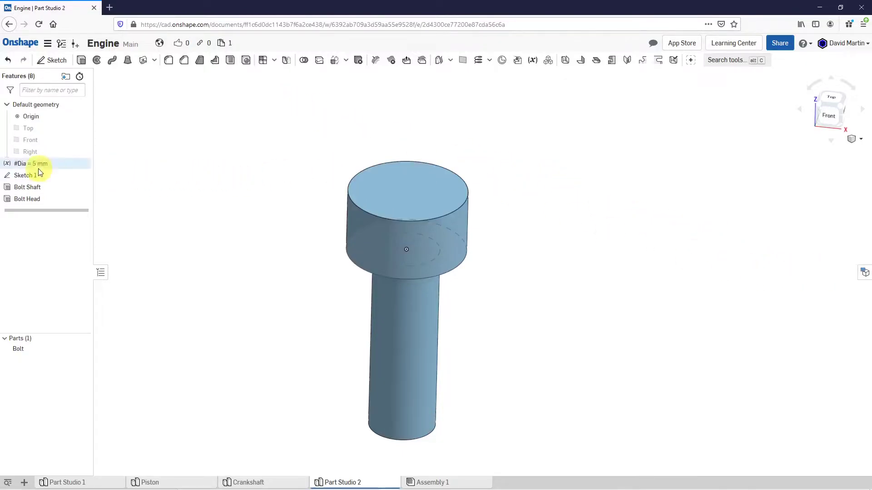
- Add a length configuration variable named Bolt Diameter with a 5 mm default, 3 mm minimum and 25 mm maximum
{"action": "left_click", "coordinate": [864, 274]}
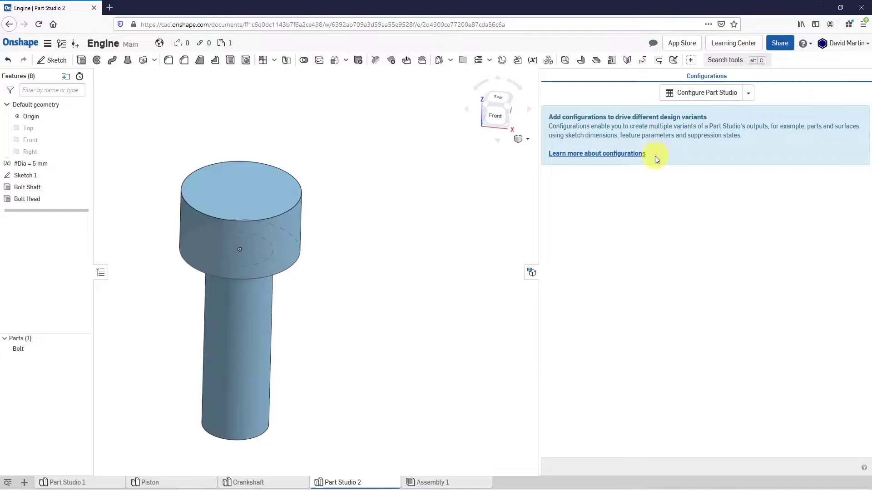
{"action": "left_click", "coordinate": [748, 93]}
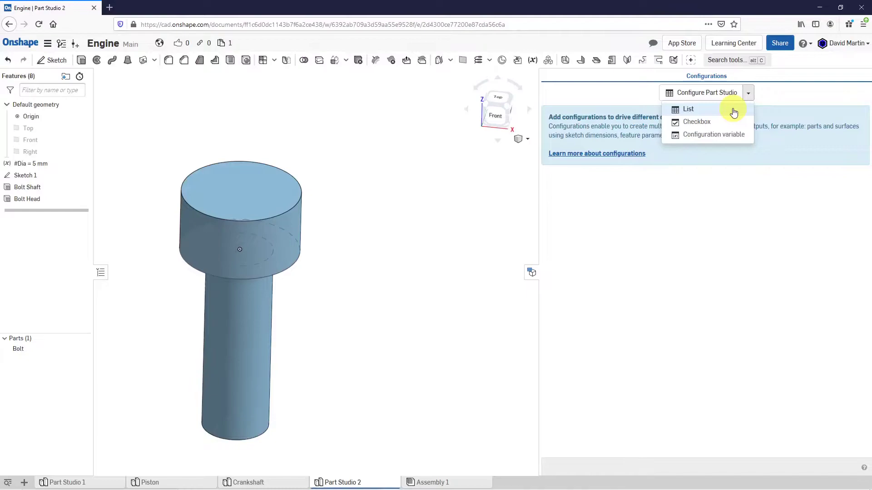
{"action": "left_click", "coordinate": [740, 136]}
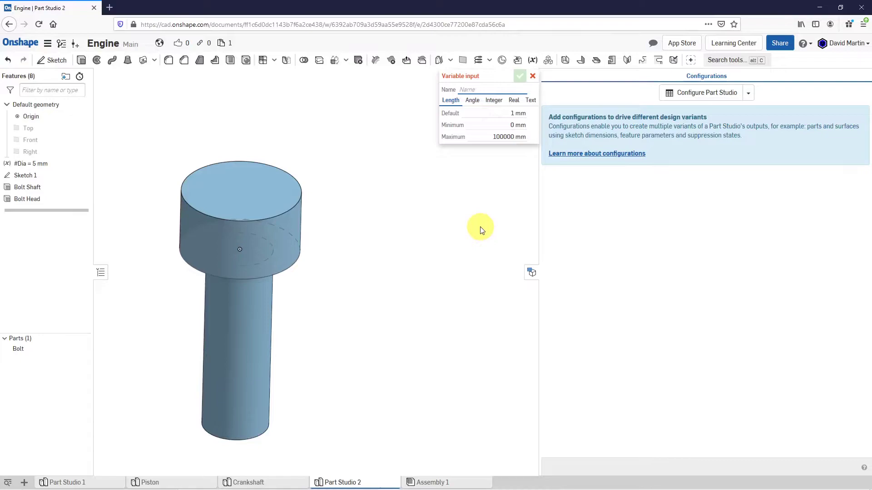
{"action": "type", "text": "Bolt"}
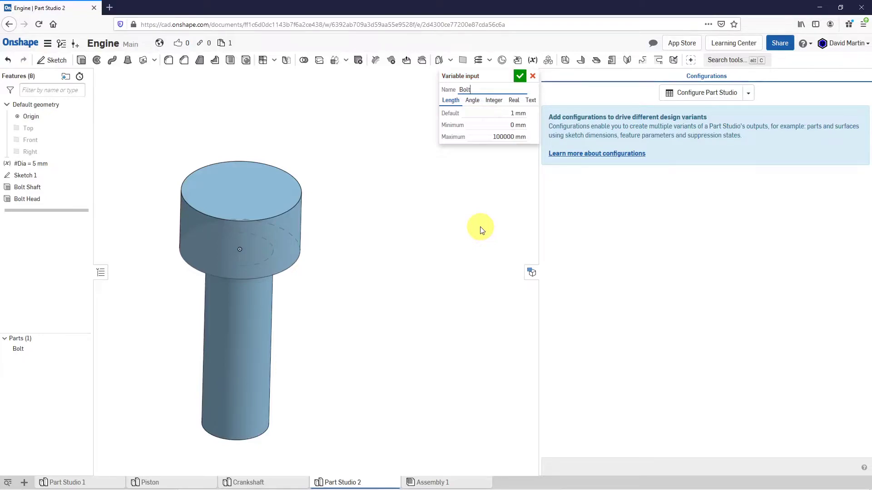
{"action": "type", "text": " Diameter"}
{"action": "left_click", "coordinate": [518, 113]}
{"action": "type", "text": "5"}
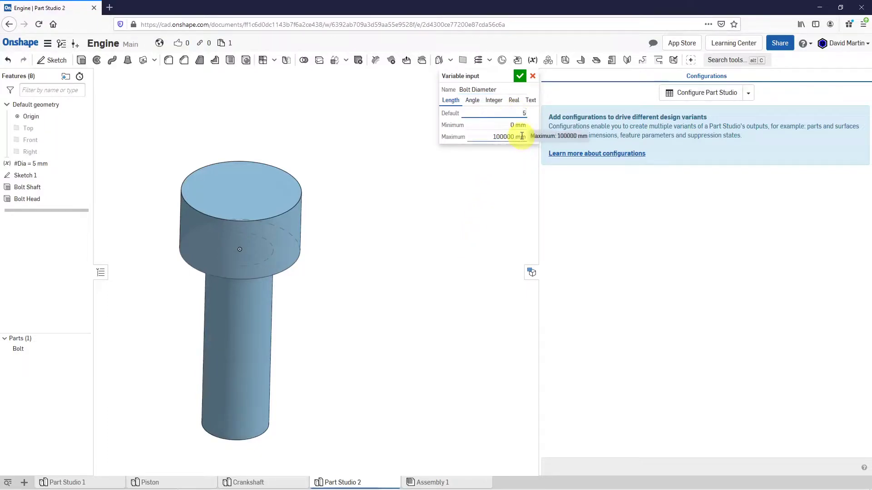
{"action": "key", "text": "Tab"}
{"action": "type", "text": "3"}
{"action": "key", "text": "Tab"}
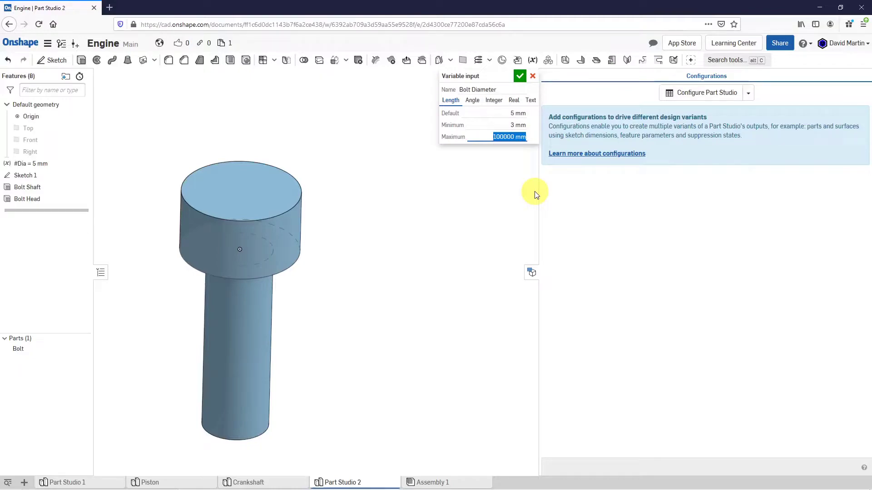
{"action": "type", "text": "25"}
{"action": "key", "text": "Return"}
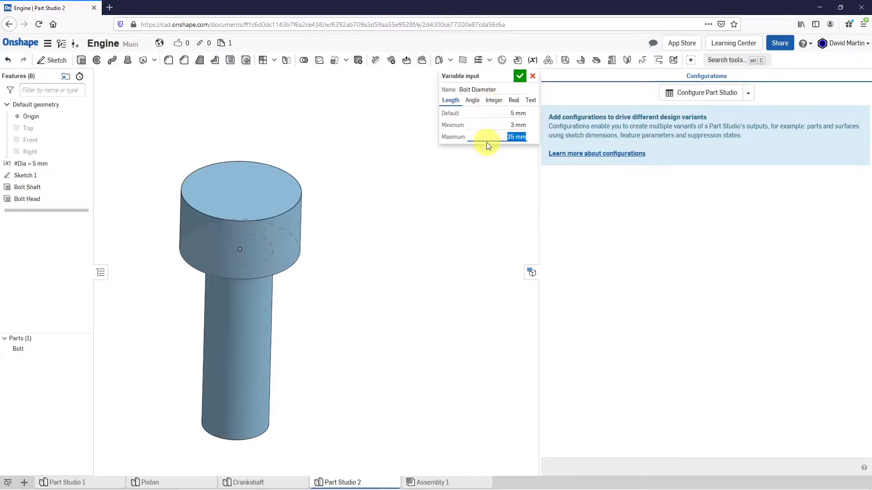
{"action": "left_click", "coordinate": [520, 76]}
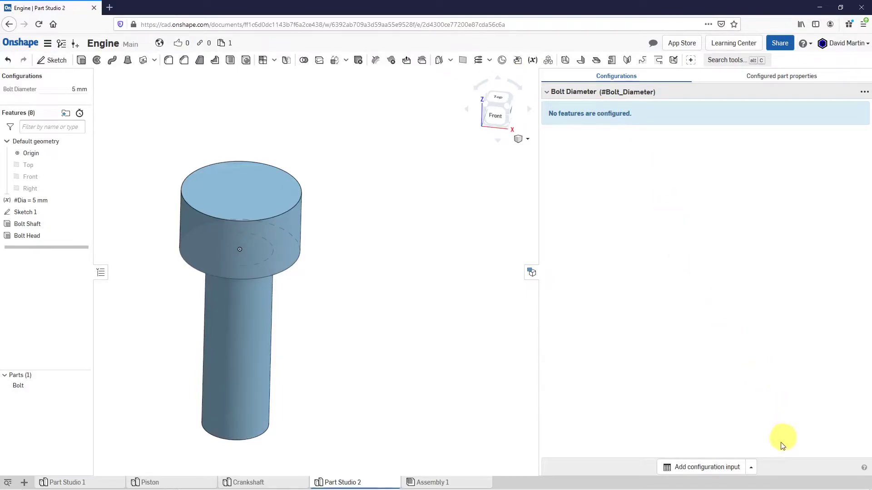
- Add a length configuration variable named Bolt Length with a 16 mm default, 2 mm minimum and 100 mm maximum
{"action": "left_click", "coordinate": [751, 467]}
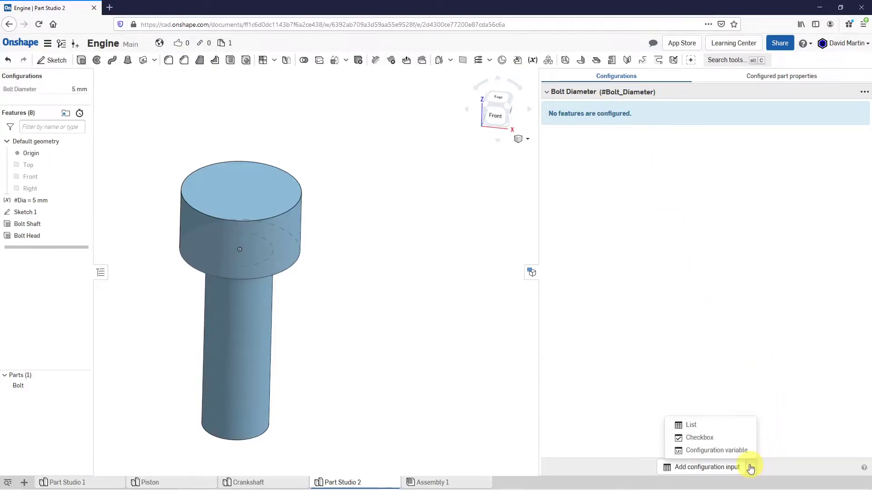
{"action": "left_click", "coordinate": [736, 453]}
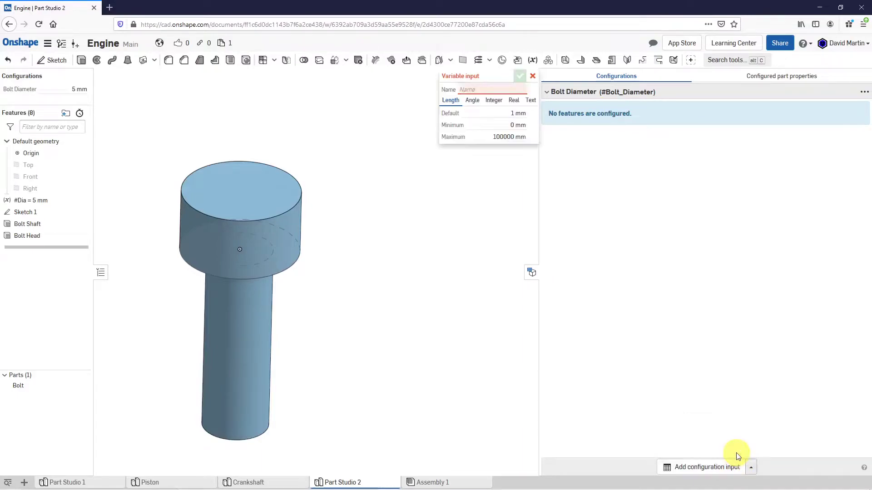
{"action": "type", "text": "Bolt Length"}
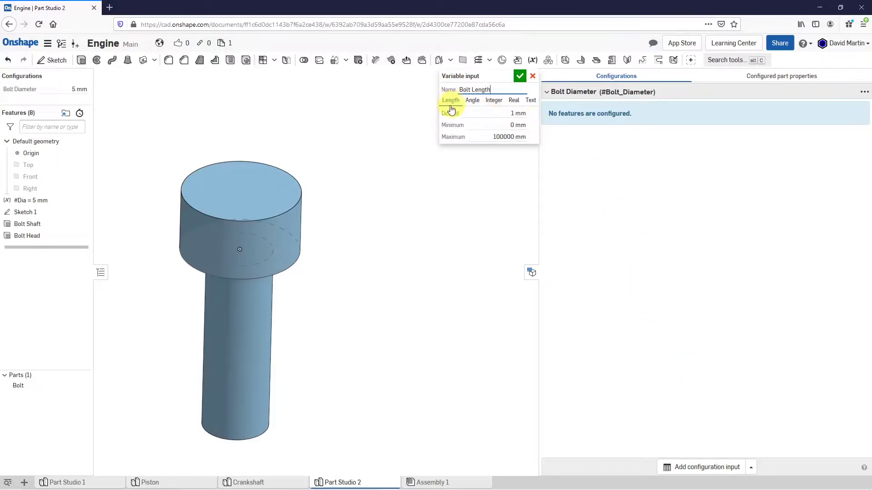
{"action": "left_click", "coordinate": [513, 113]}
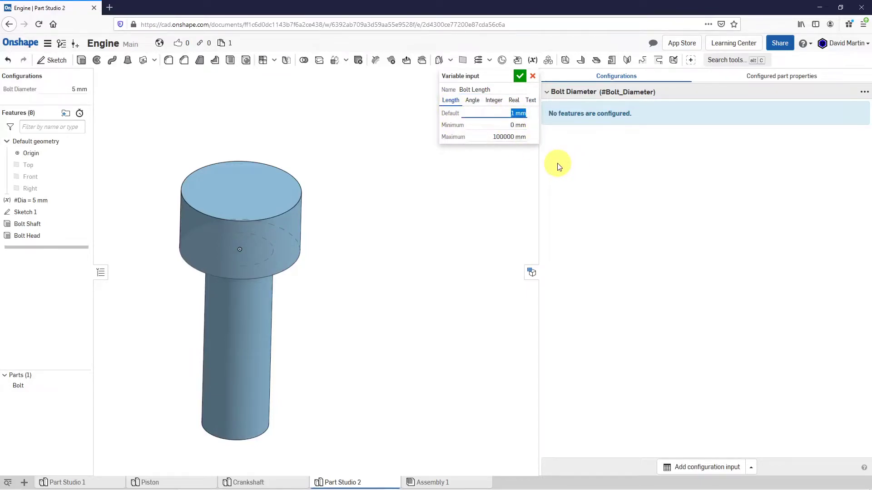
{"action": "type", "text": "16"}
{"action": "left_click", "coordinate": [513, 125]}
{"action": "type", "text": "2"}
{"action": "key", "text": "Tab"}
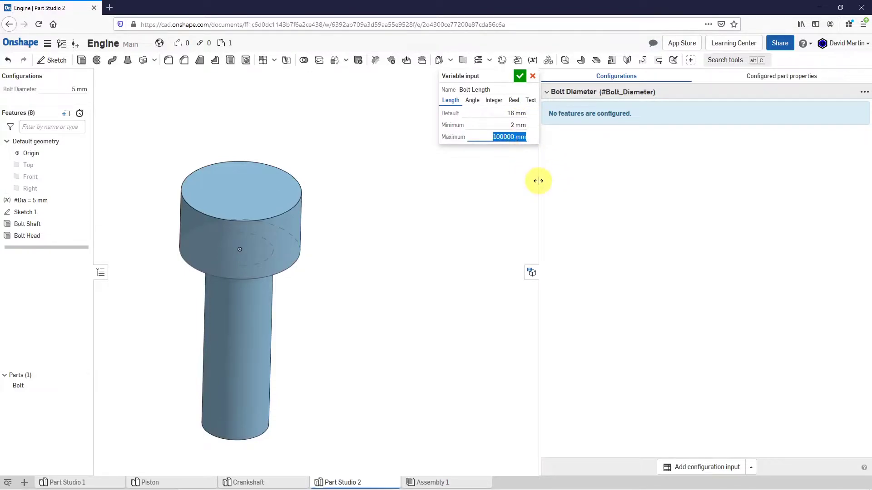
{"action": "type", "text": "100"}
{"action": "key", "text": "Return"}
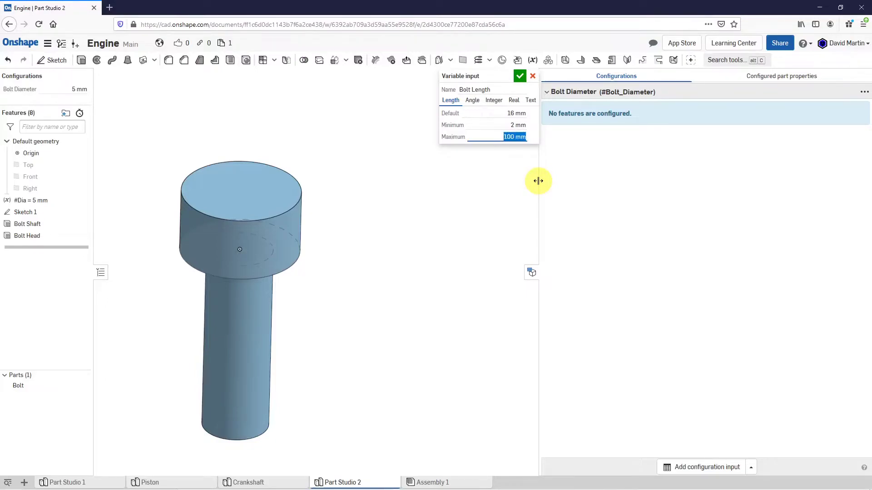
{"action": "left_click", "coordinate": [521, 76]}
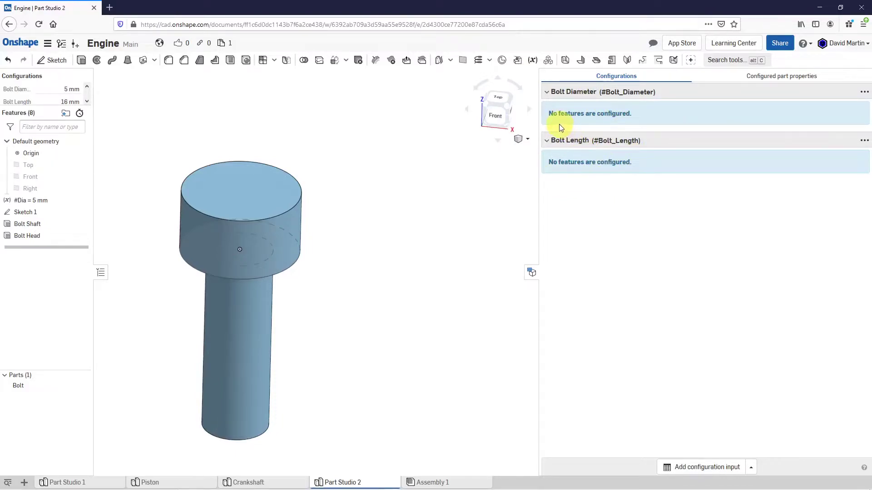
- Edit Sketch 1 and set the inner circle's diameter to the configuration variable #Bolt_Diameter
{"action": "right_click", "coordinate": [24, 212]}
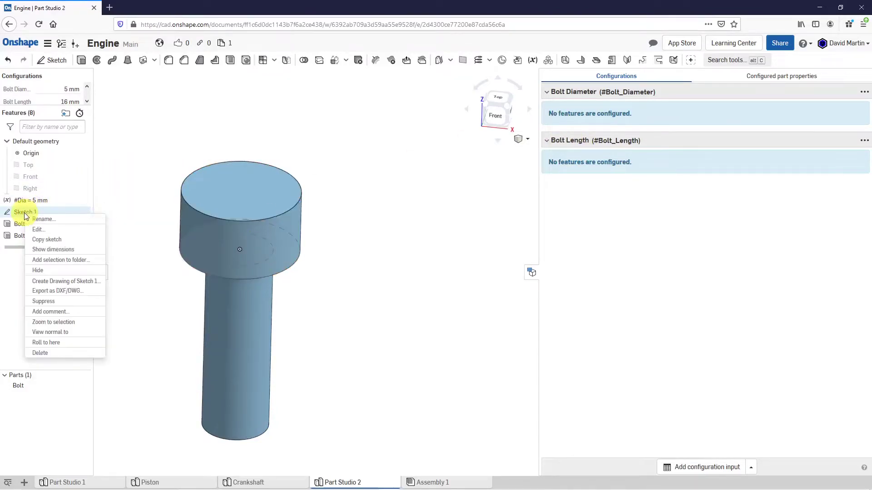
{"action": "left_click", "coordinate": [37, 229]}
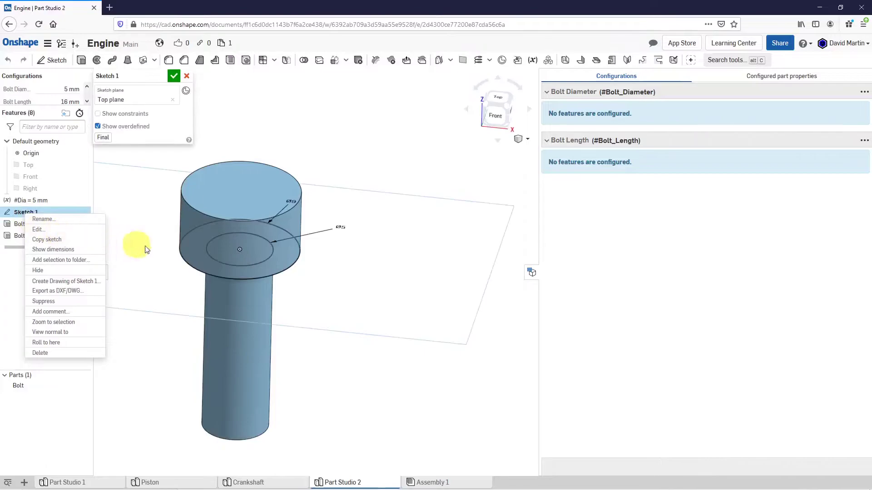
{"action": "key", "text": "n"}
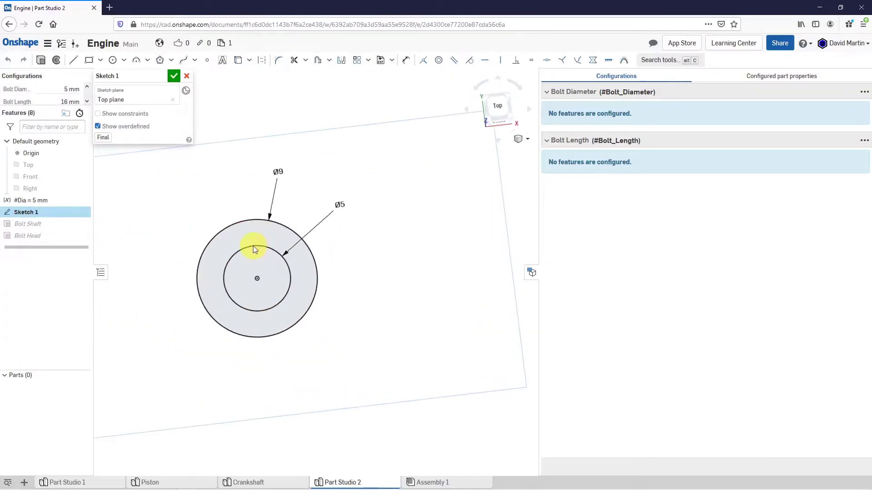
{"action": "scroll", "coordinate": [340, 203], "scroll_direction": "up", "scroll_amount": 5}
{"action": "double_click", "coordinate": [333, 204]}
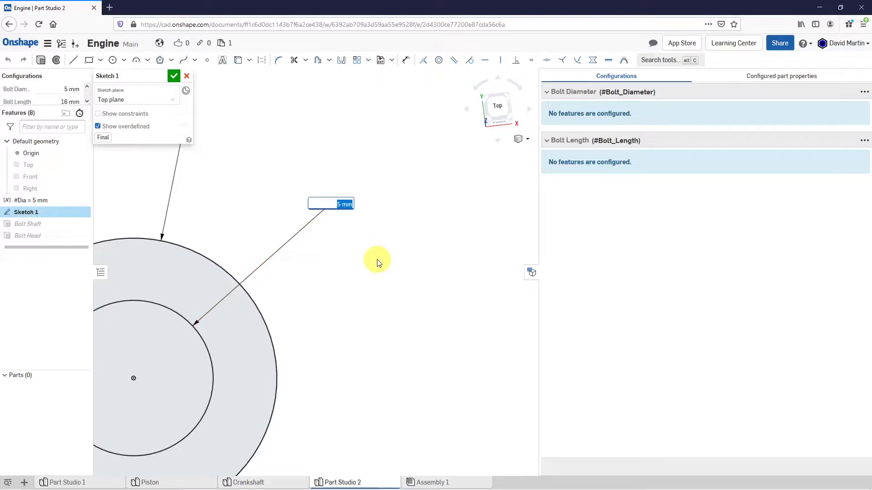
{"action": "type", "text": "#"}
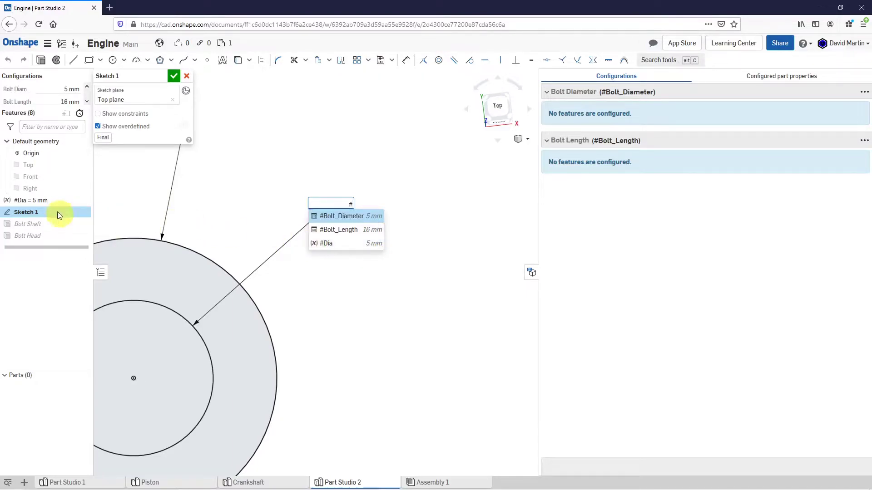
{"action": "left_click", "coordinate": [354, 217]}
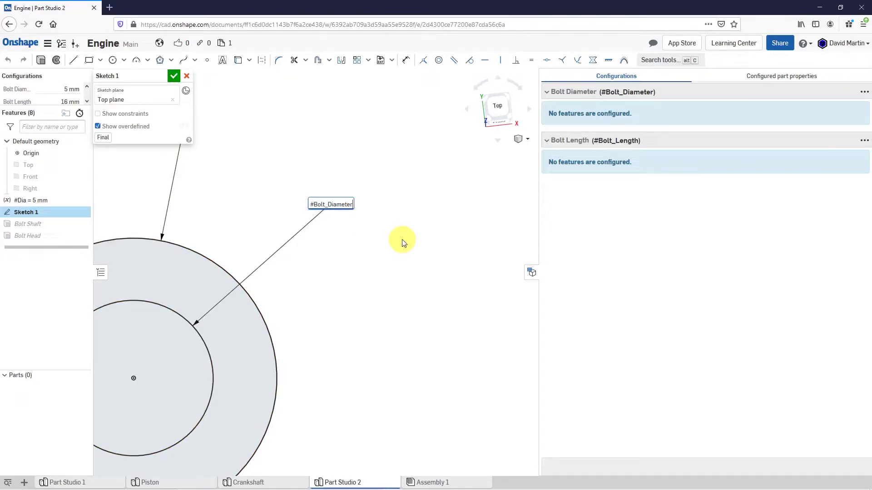
{"action": "key", "text": "Return"}
{"action": "key", "text": "f"}
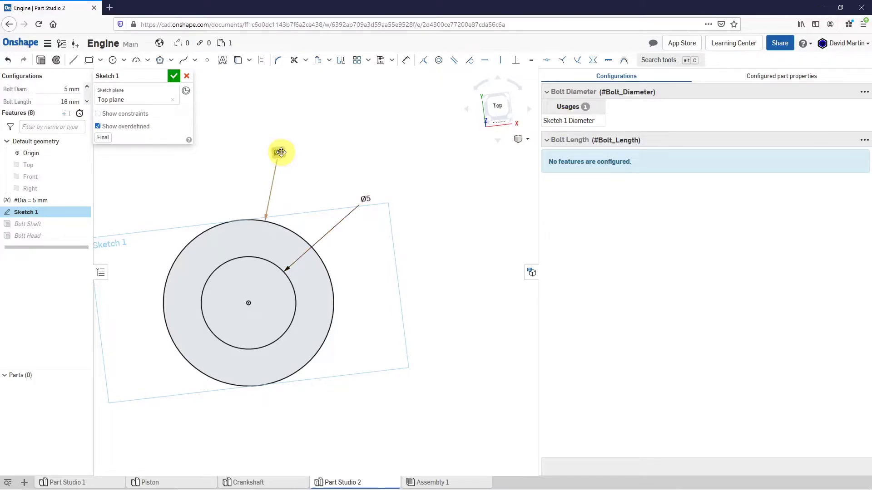
- Set the outer circle's diameter to #Bolt_Diameter multiplied by a factor that gives 9 mm, and finish the sketch
{"action": "double_click", "coordinate": [281, 152]}
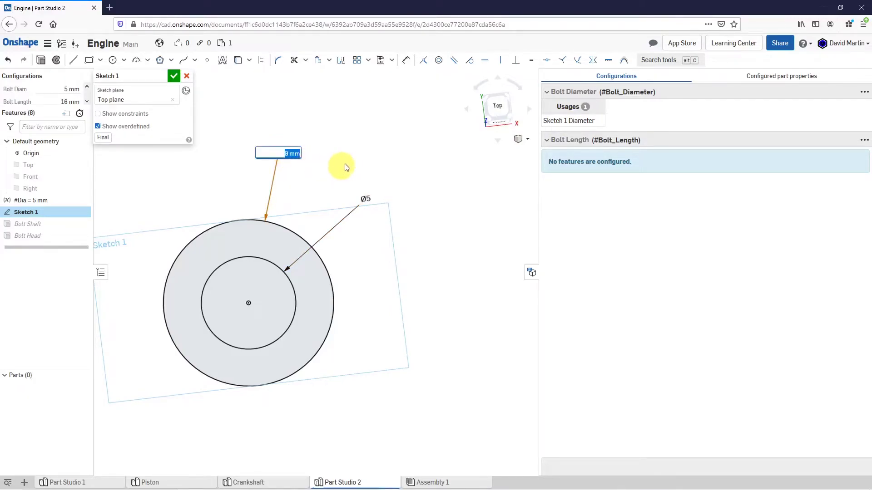
{"action": "type", "text": "#"}
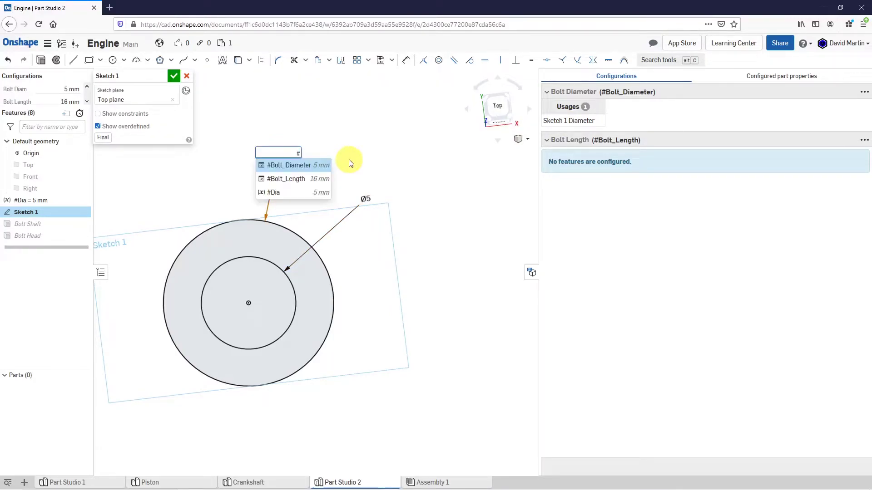
{"action": "left_click", "coordinate": [304, 166]}
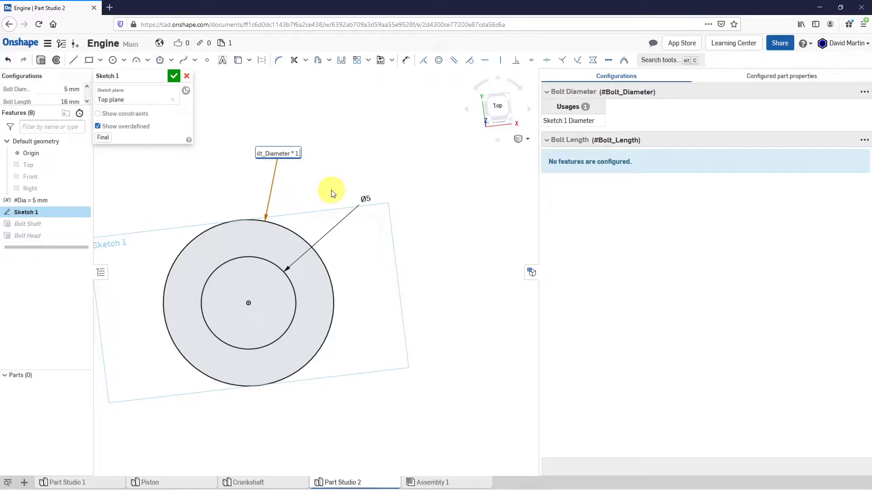
{"action": "key", "text": "Return"}
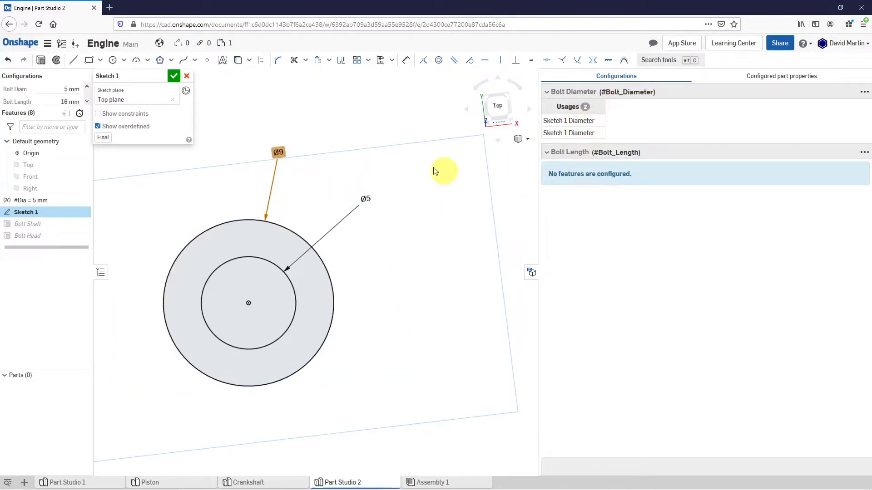
{"action": "scroll", "coordinate": [386, 249], "scroll_direction": "down", "scroll_amount": 1}
{"action": "scroll", "coordinate": [386, 248], "scroll_direction": "down", "scroll_amount": 1}
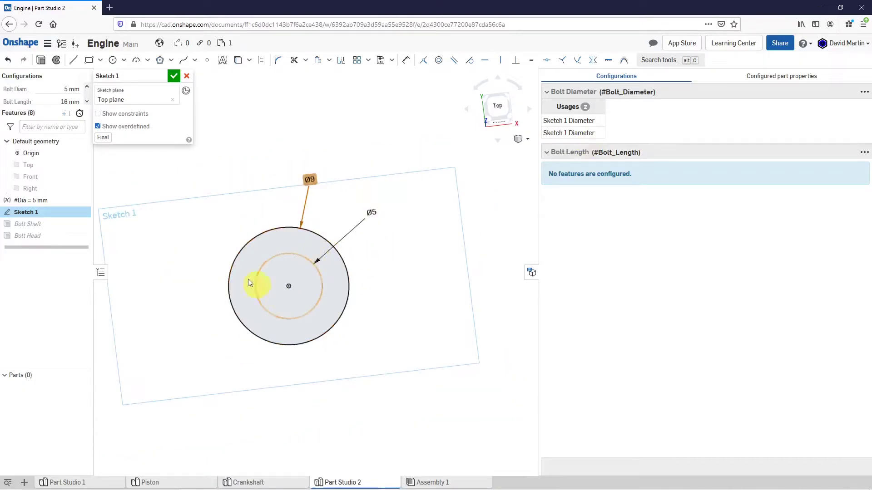
{"action": "left_click", "coordinate": [174, 77]}
- Set the extrusion depth of the Bolt Shaft feature to the configuration variable #Bolt_Length
{"action": "right_click_drag", "start_coordinate": [359, 283], "coordinate": [361, 239]}
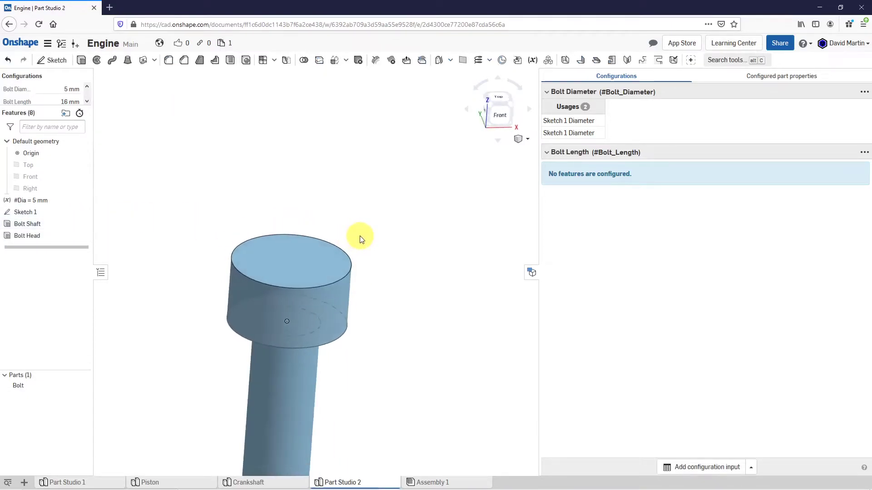
{"action": "scroll", "coordinate": [356, 234], "scroll_direction": "down", "scroll_amount": 4}
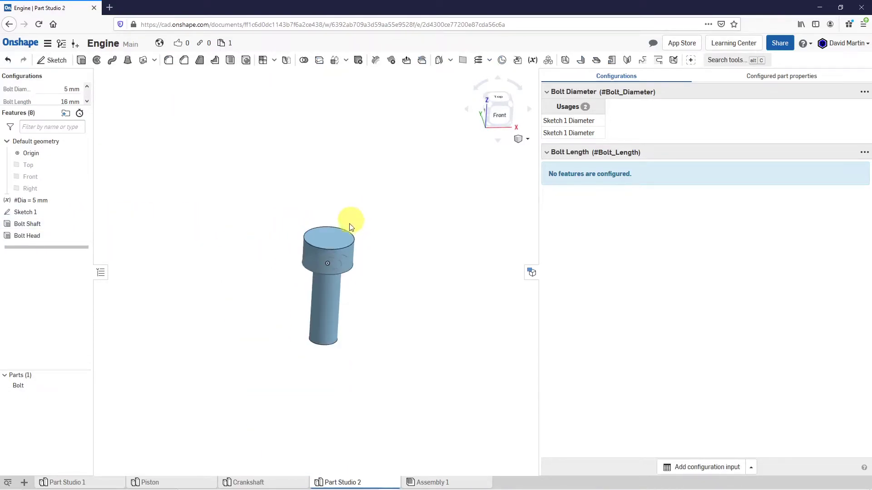
{"action": "right_click", "coordinate": [37, 223]}
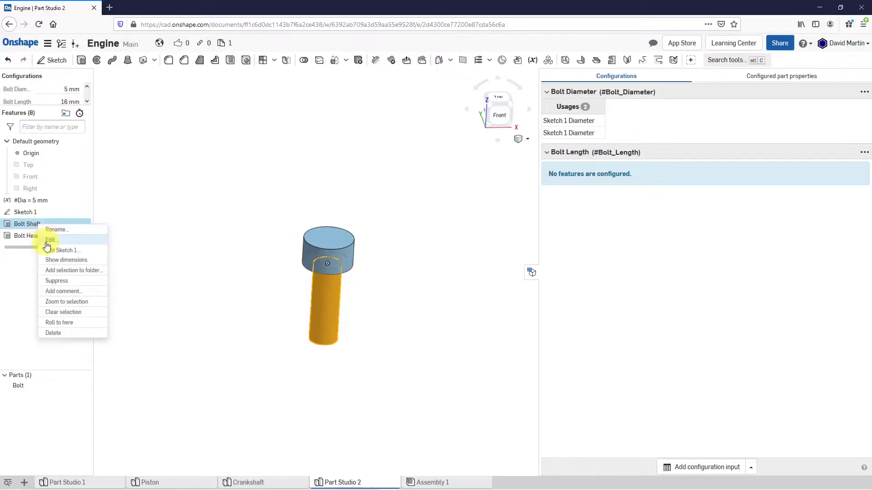
{"action": "left_click", "coordinate": [46, 241]}
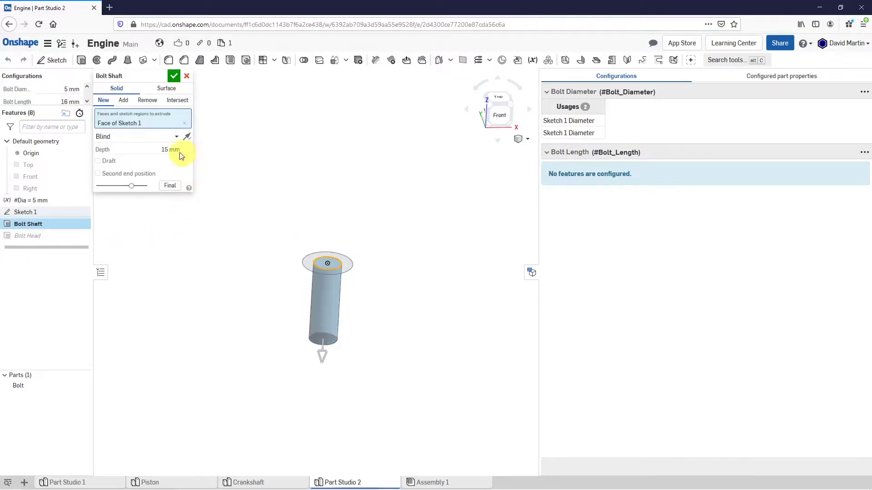
{"action": "left_click", "coordinate": [163, 151]}
{"action": "type", "text": "#"}
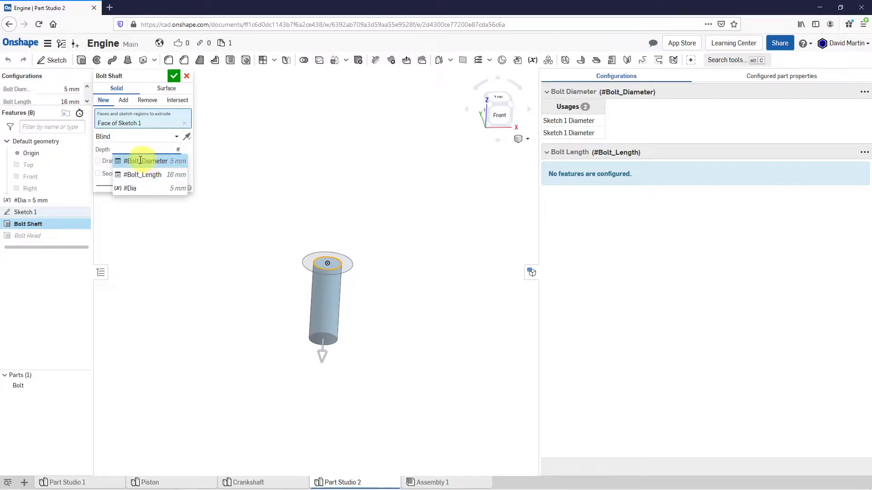
{"action": "left_click", "coordinate": [142, 175]}
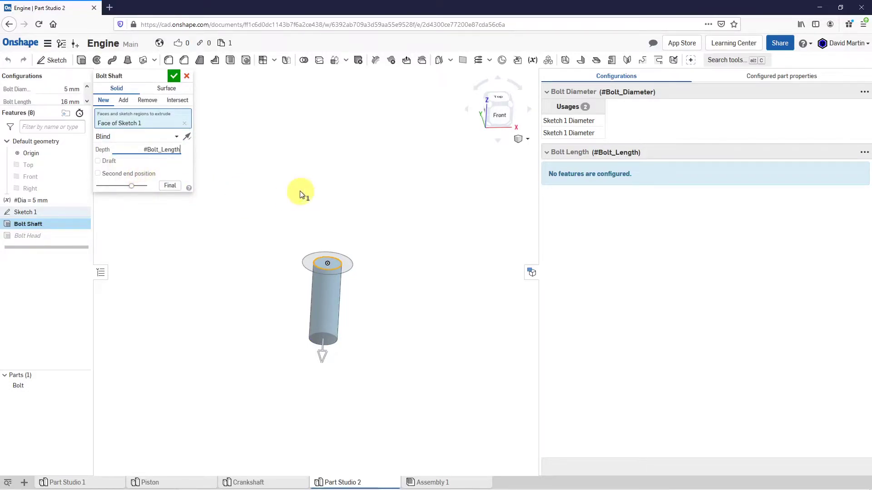
{"action": "key", "text": "Return"}
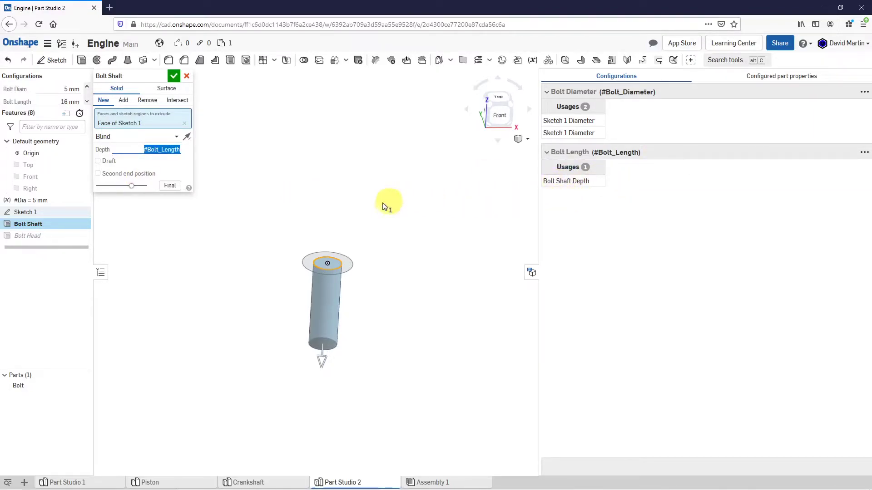
{"action": "left_click", "coordinate": [173, 76]}
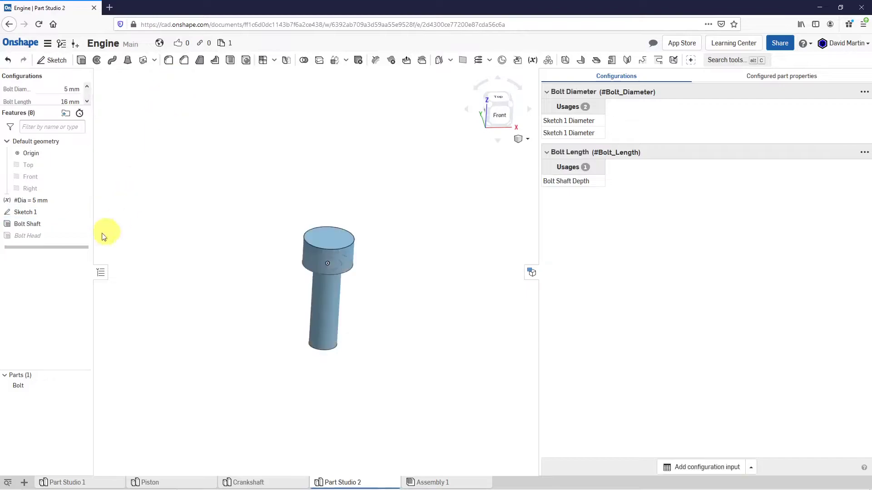
- Set the Bolt Head extrusion depth to #Bolt_Diameter and enlarge the configurations area above the feature list to fit both inputs
{"action": "right_click", "coordinate": [36, 236]}
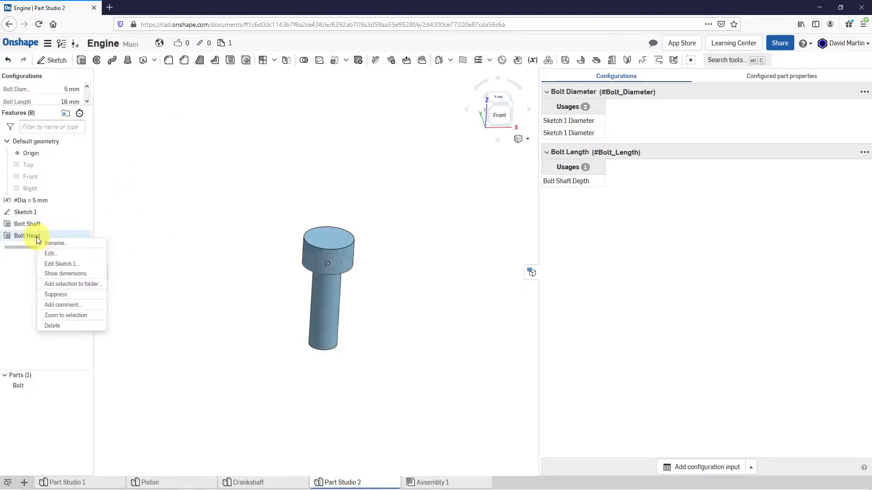
{"action": "left_click", "coordinate": [48, 253]}
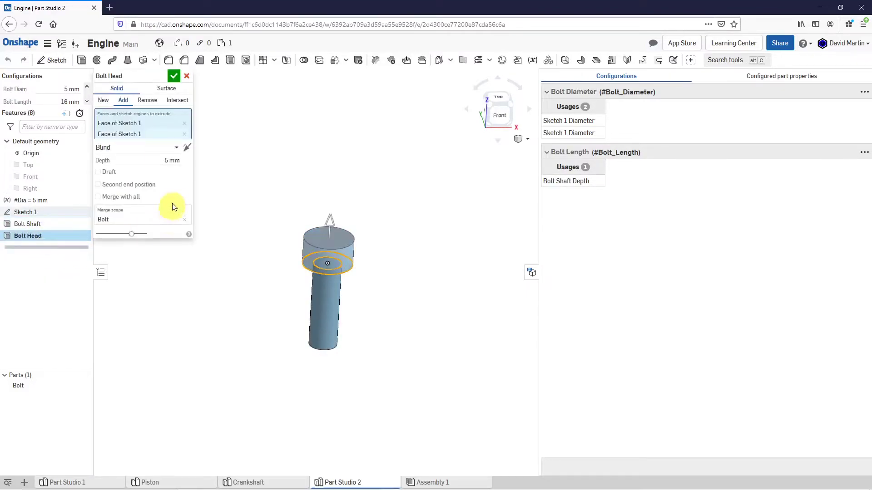
{"action": "left_click", "coordinate": [171, 161]}
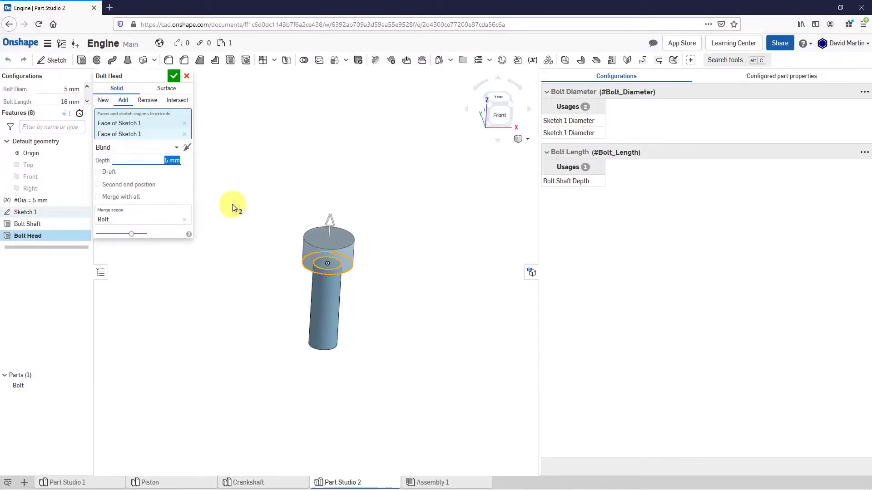
{"action": "type", "text": "#"}
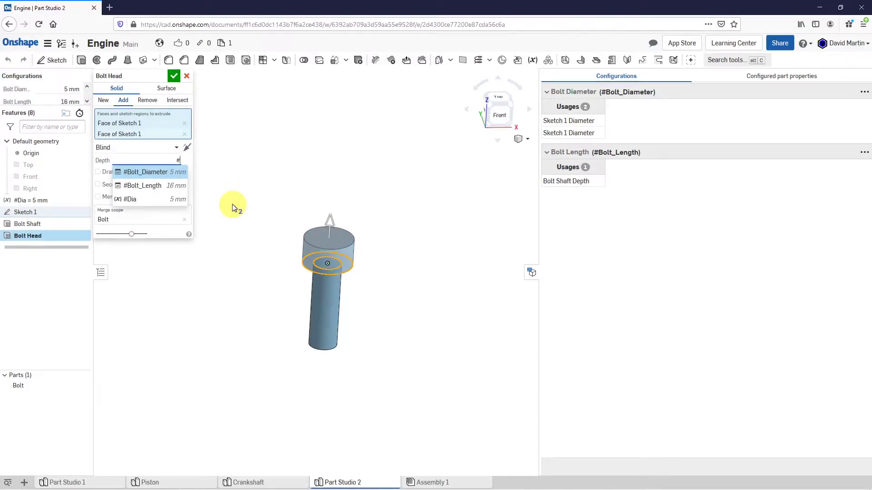
{"action": "left_click", "coordinate": [143, 171]}
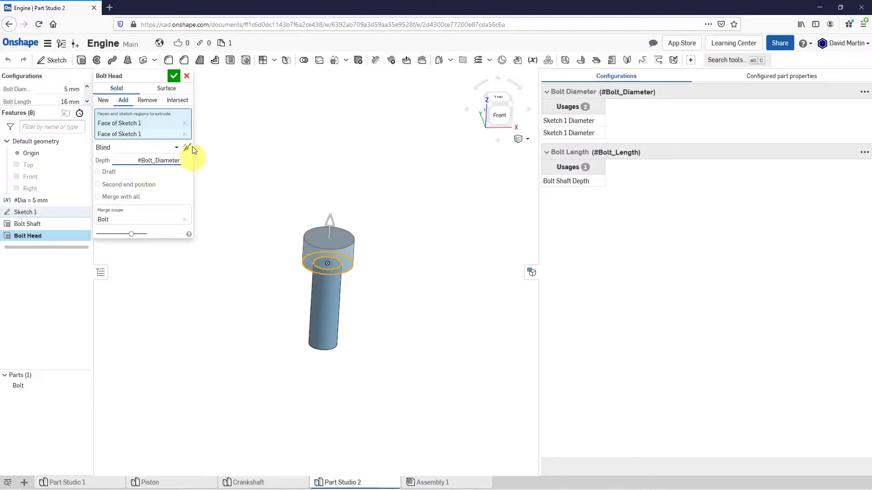
{"action": "left_click", "coordinate": [173, 76]}
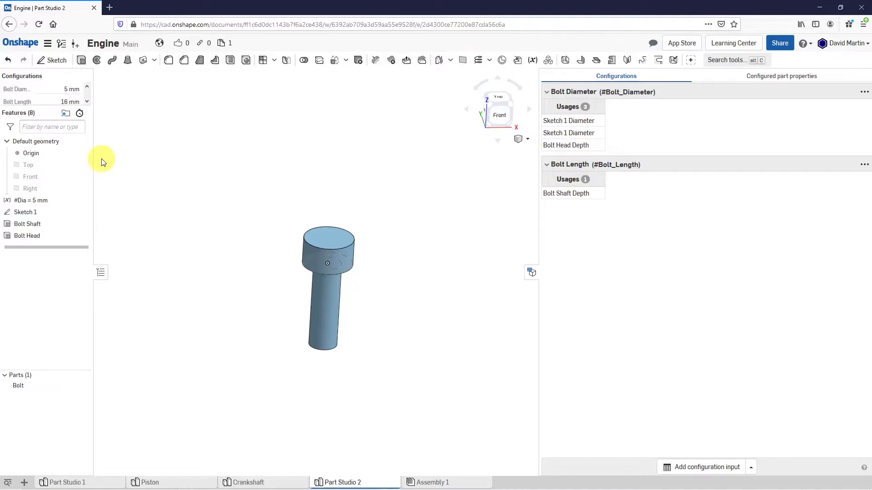
{"action": "left_click_drag", "start_coordinate": [43, 110], "coordinate": [38, 152]}
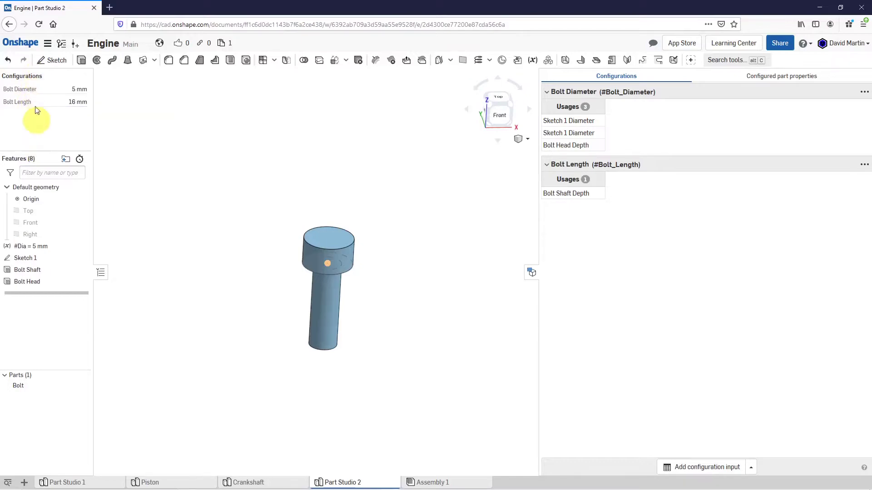
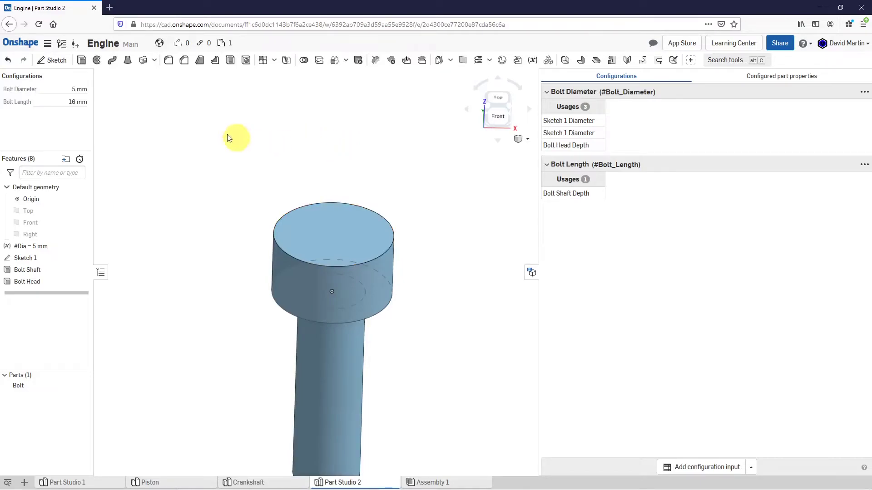
- Start a sketch on the bolt head's top face and draw a construction circle about 6.5 mm in diameter centred on the origin
{"action": "left_click", "coordinate": [62, 64]}
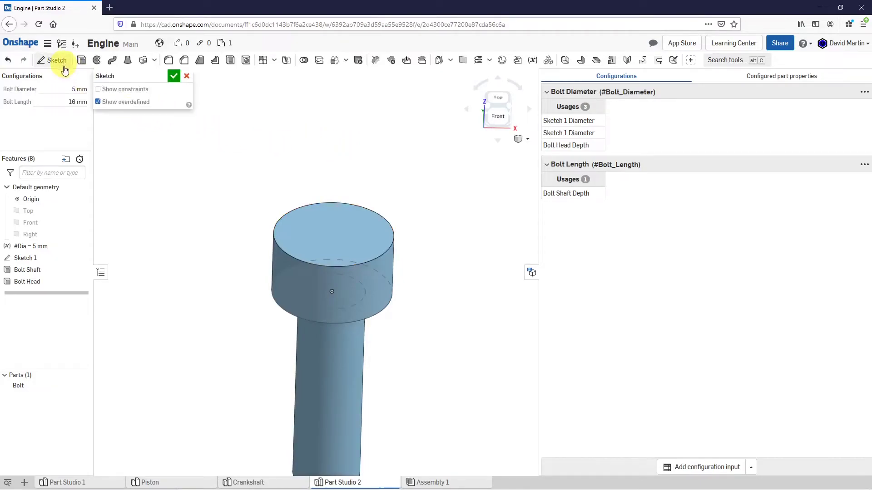
{"action": "left_click", "coordinate": [333, 237]}
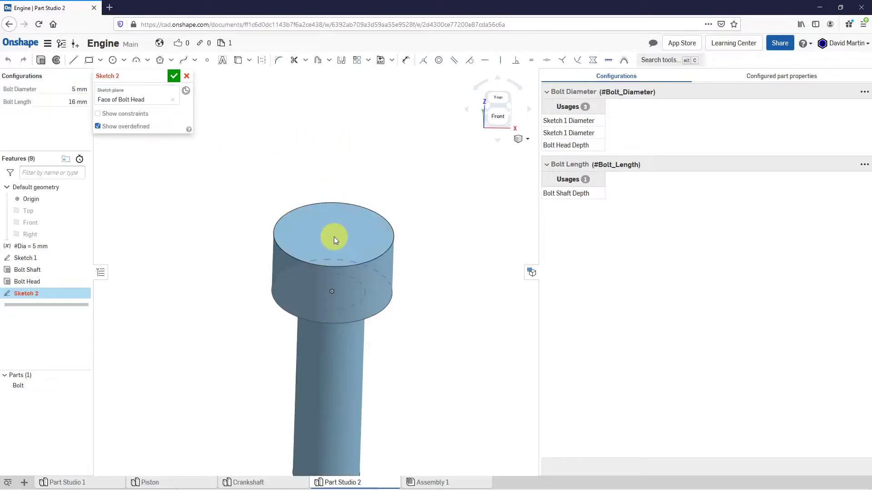
{"action": "right_click", "coordinate": [318, 129]}
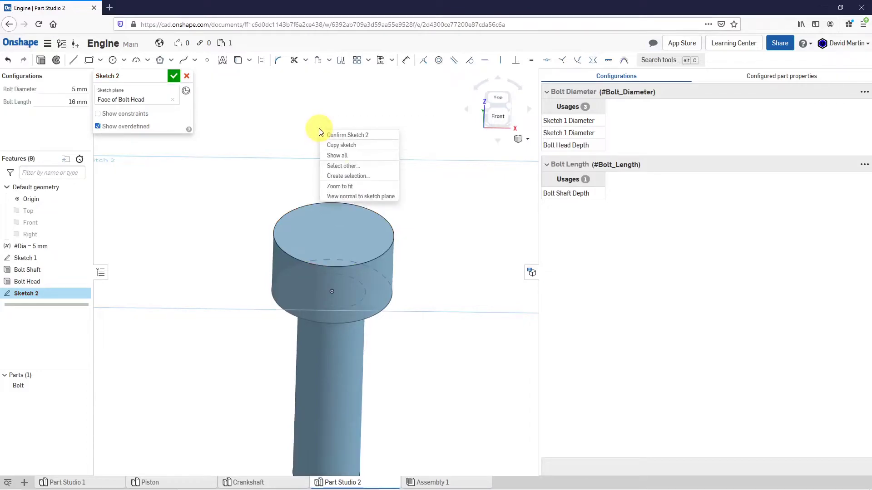
{"action": "left_click", "coordinate": [363, 196]}
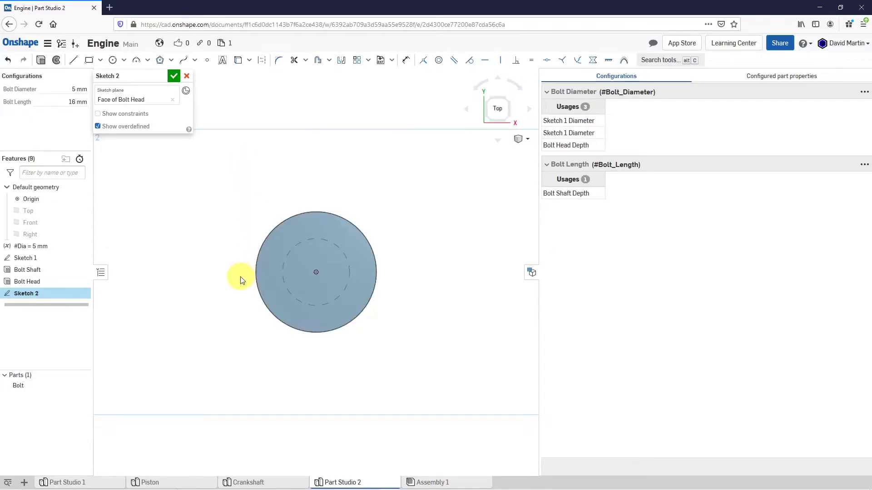
{"action": "scroll", "coordinate": [236, 280], "scroll_direction": "up", "scroll_amount": 2}
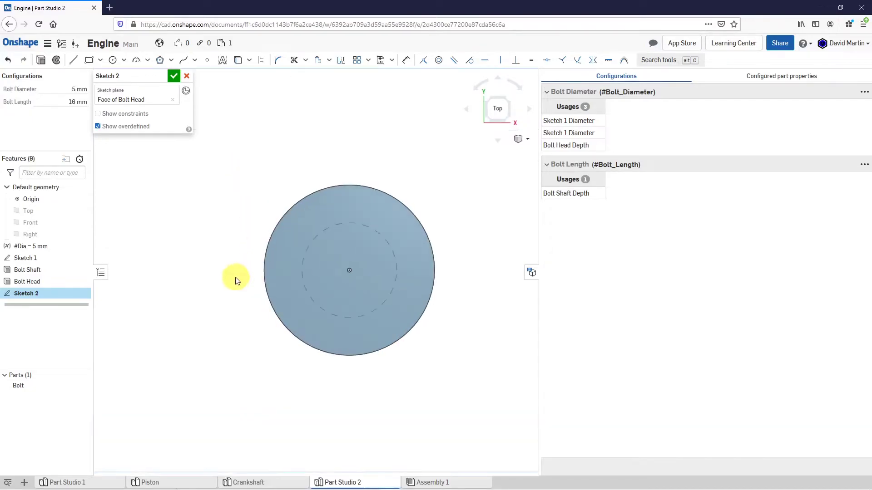
{"action": "left_click", "coordinate": [262, 61]}
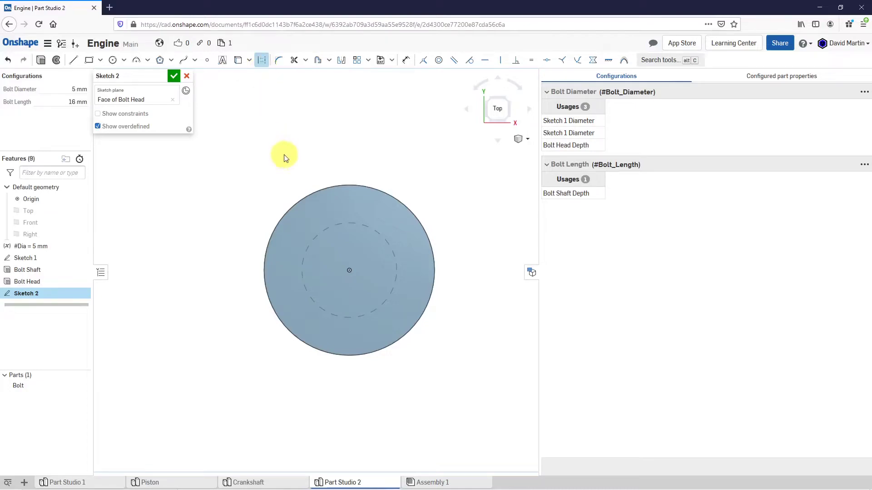
{"action": "left_click", "coordinate": [113, 61]}
{"action": "left_click", "coordinate": [349, 269]}
{"action": "left_click", "coordinate": [374, 326]}
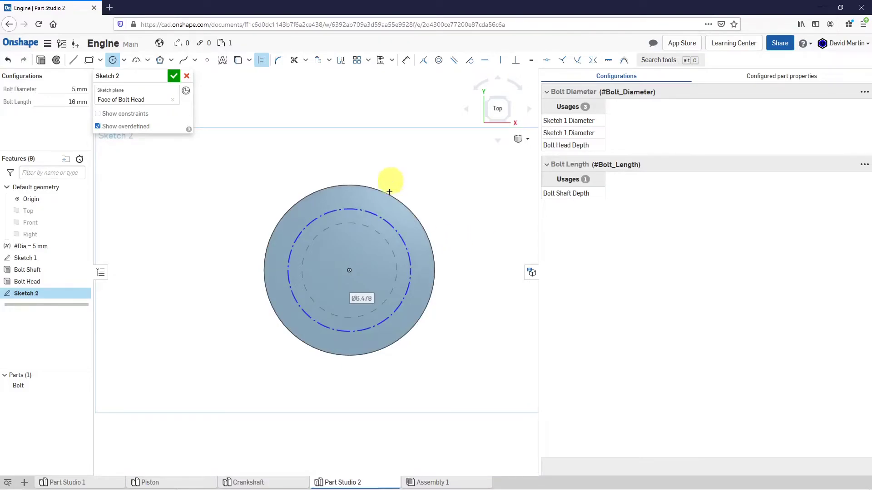
- Draw two more construction circles centred on the first circle's top and bottom points, each passing through the origin, and turn construction mode off
{"action": "left_click", "coordinate": [348, 208]}
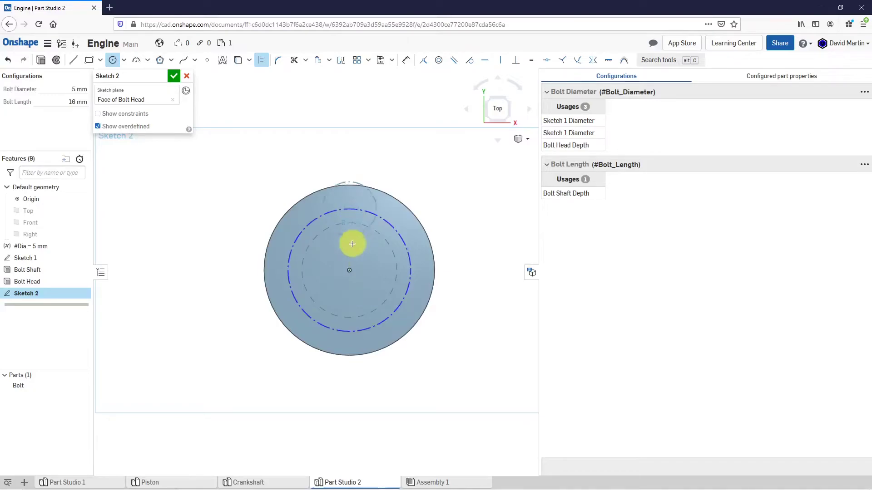
{"action": "left_click", "coordinate": [350, 269]}
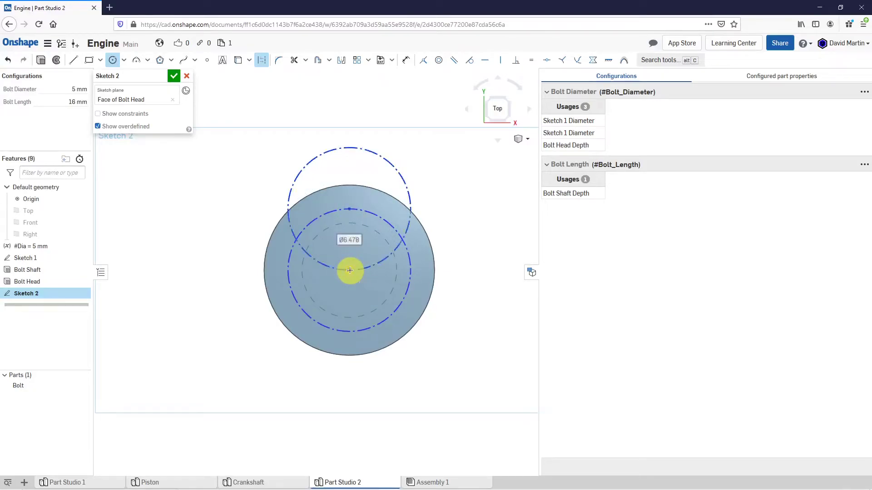
{"action": "left_click", "coordinate": [350, 332]}
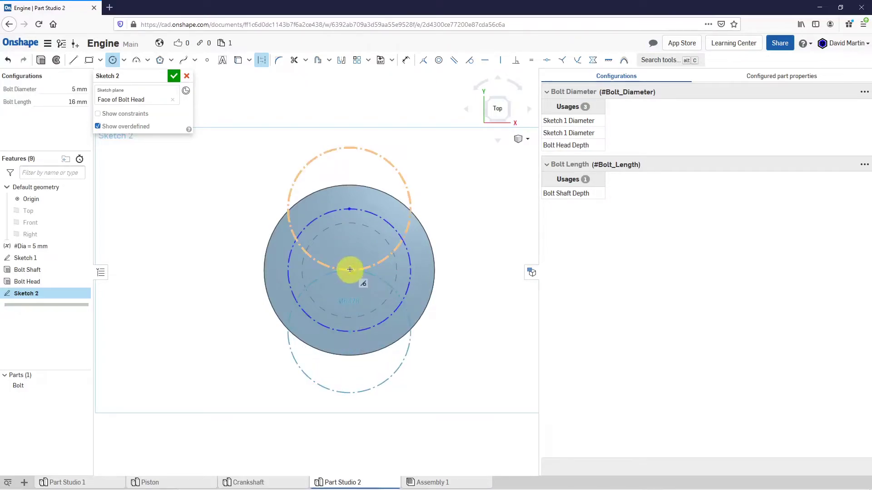
{"action": "left_click", "coordinate": [350, 269]}
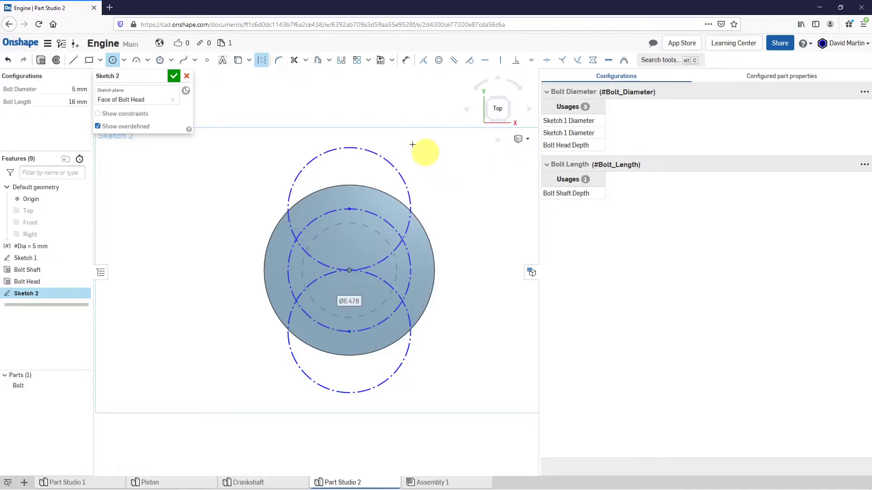
{"action": "left_click", "coordinate": [262, 61]}
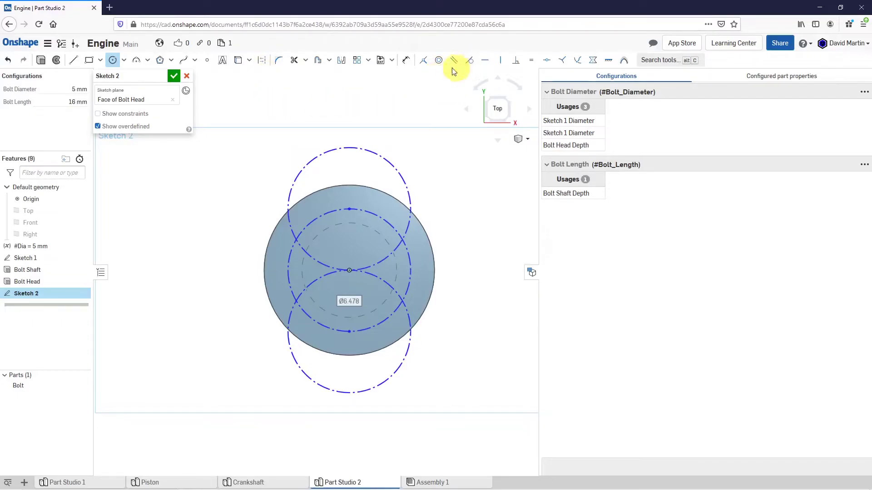
- Dimension the central construction circle's diameter as #Bolt_Diameter - 1mm
{"action": "left_click", "coordinate": [407, 62]}
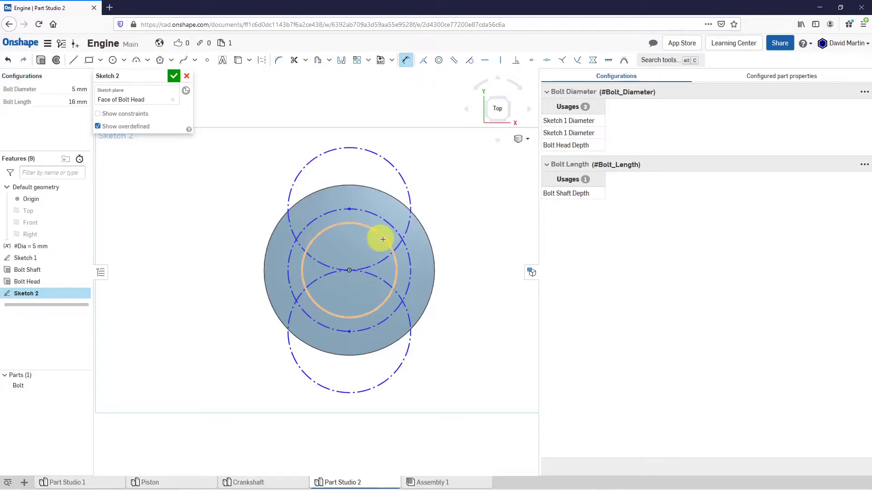
{"action": "left_click", "coordinate": [404, 247]}
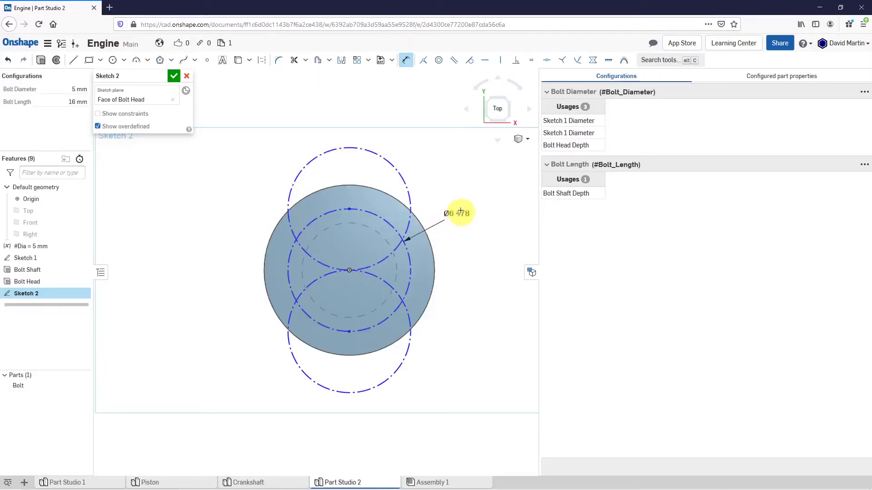
{"action": "left_click", "coordinate": [457, 252]}
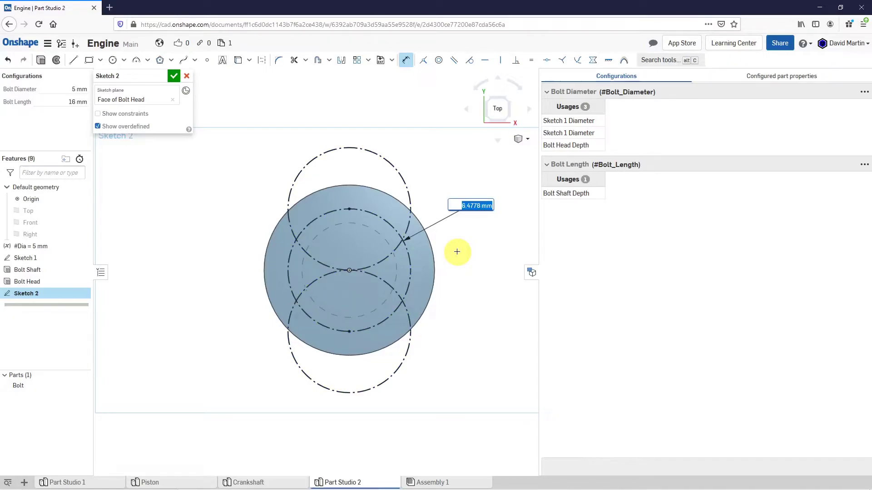
{"action": "type", "text": "#"}
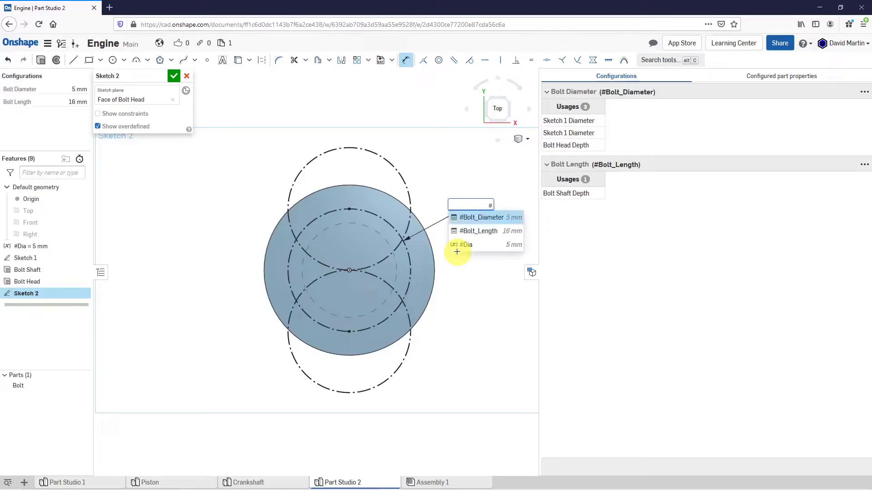
{"action": "left_click", "coordinate": [484, 217]}
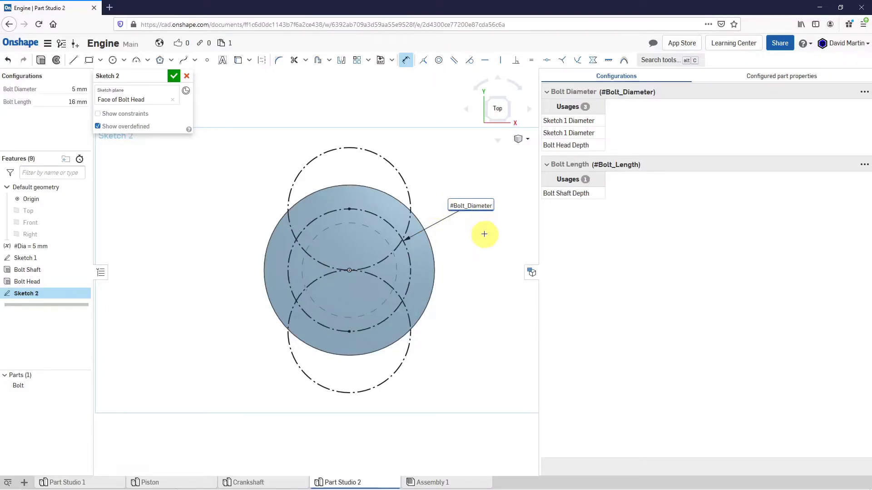
{"action": "type", "text": "- 1"}
{"action": "type", "text": "mm"}
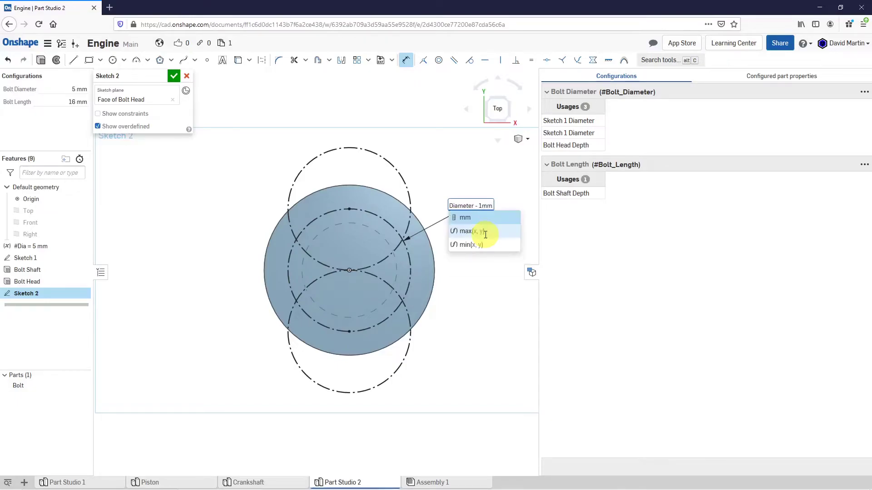
{"action": "left_click", "coordinate": [467, 219]}
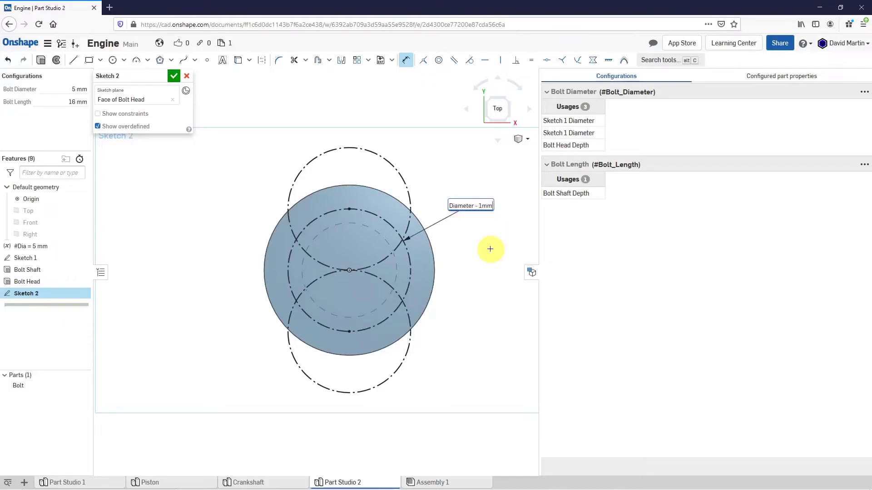
{"action": "key", "text": "Return"}
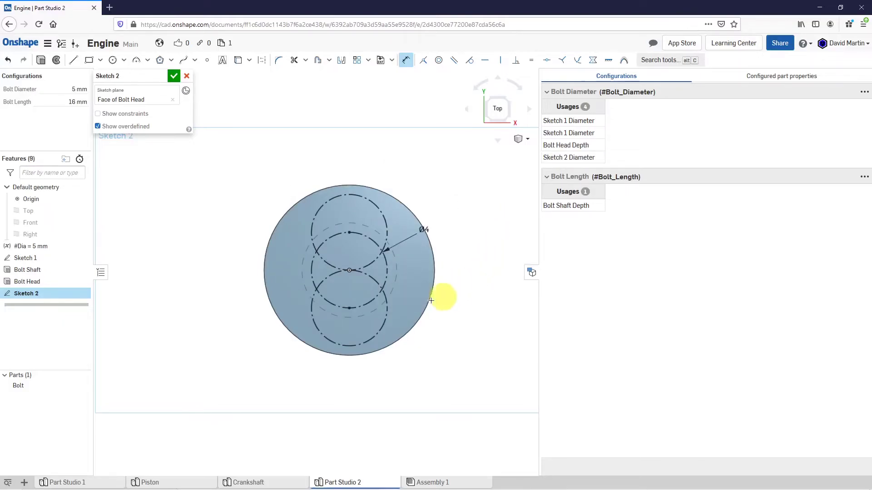
- Draw the three left-hand hexagon sides, from the central circle's top point through the left circle intersections to its bottom point
{"action": "scroll", "coordinate": [352, 272], "scroll_direction": "up", "scroll_amount": 5}
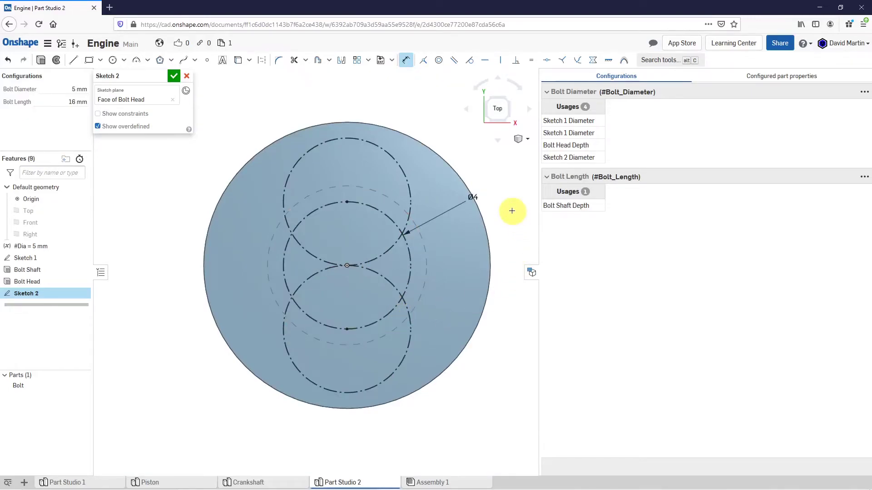
{"action": "left_click", "coordinate": [74, 60]}
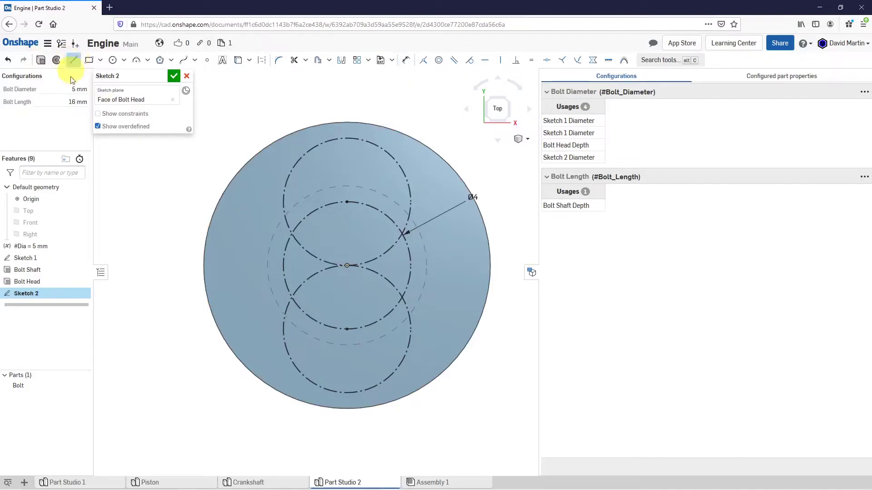
{"action": "left_click", "coordinate": [347, 202]}
{"action": "scroll", "coordinate": [289, 234], "scroll_direction": "up", "scroll_amount": 5}
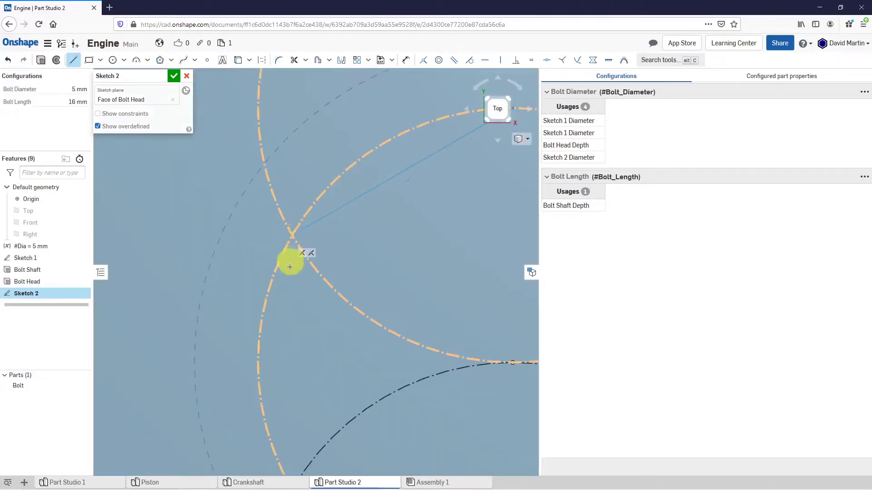
{"action": "left_click", "coordinate": [290, 237]}
{"action": "scroll", "coordinate": [292, 288], "scroll_direction": "down", "scroll_amount": 5}
{"action": "scroll", "coordinate": [288, 326], "scroll_direction": "up", "scroll_amount": 5}
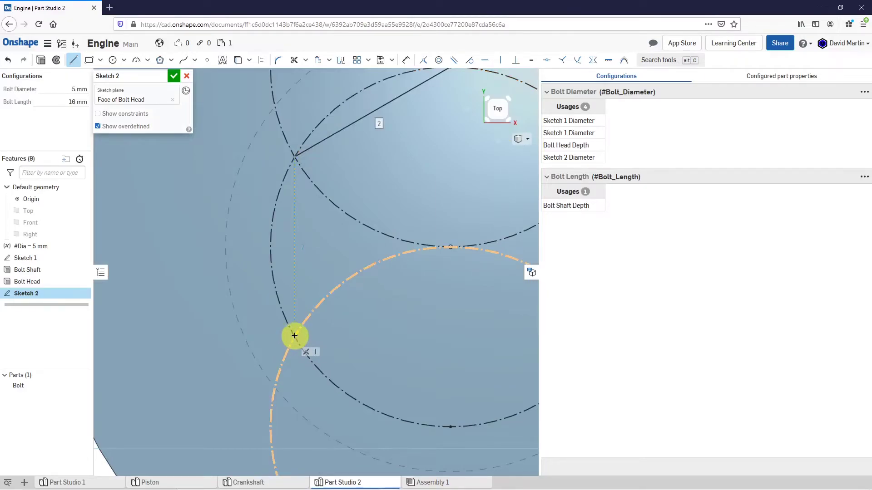
{"action": "left_click", "coordinate": [294, 336]}
{"action": "scroll", "coordinate": [300, 348], "scroll_direction": "down", "scroll_amount": 3}
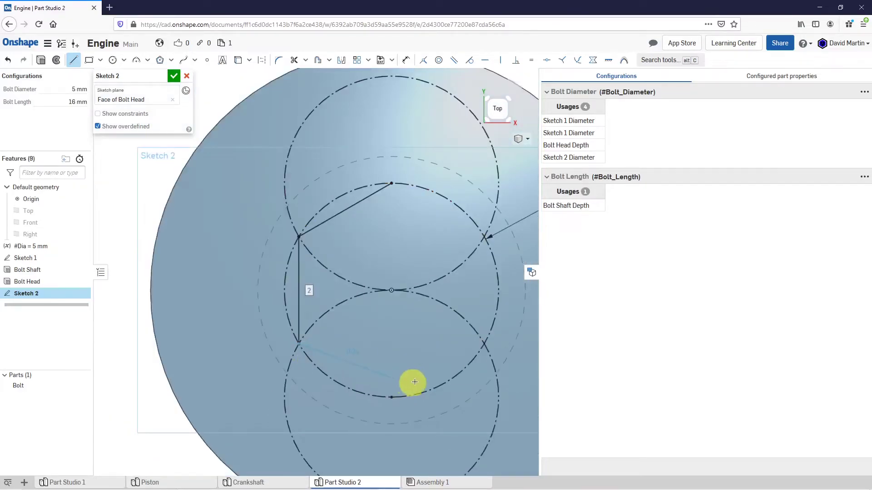
{"action": "left_click", "coordinate": [391, 396]}
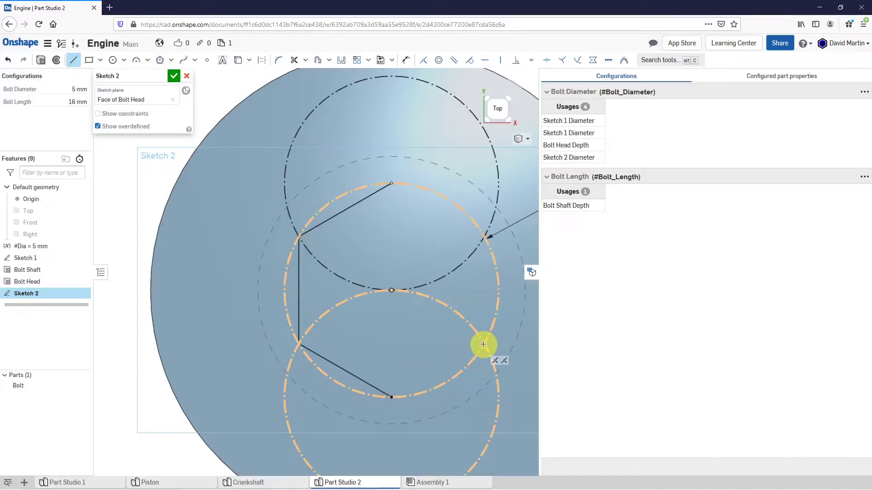
- Close the hexagon with three lines through the right-hand circle intersections between the central circle's top and bottom points, and finish the sketch
{"action": "left_click", "coordinate": [485, 237]}
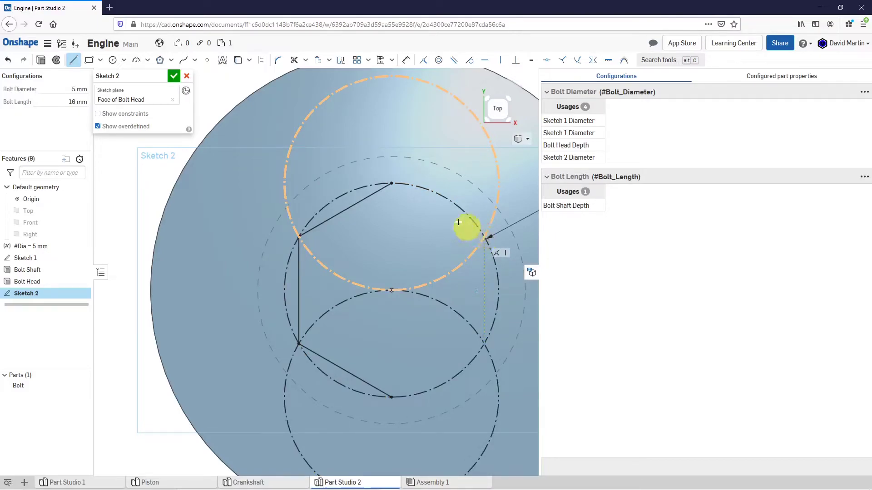
{"action": "left_click", "coordinate": [393, 184]}
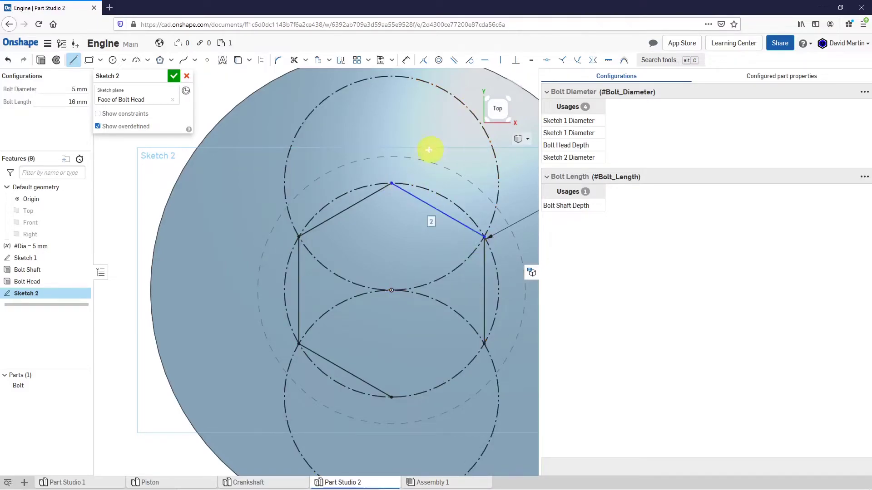
{"action": "scroll", "coordinate": [378, 165], "scroll_direction": "down", "scroll_amount": 2}
{"action": "scroll", "coordinate": [433, 320], "scroll_direction": "up", "scroll_amount": 5}
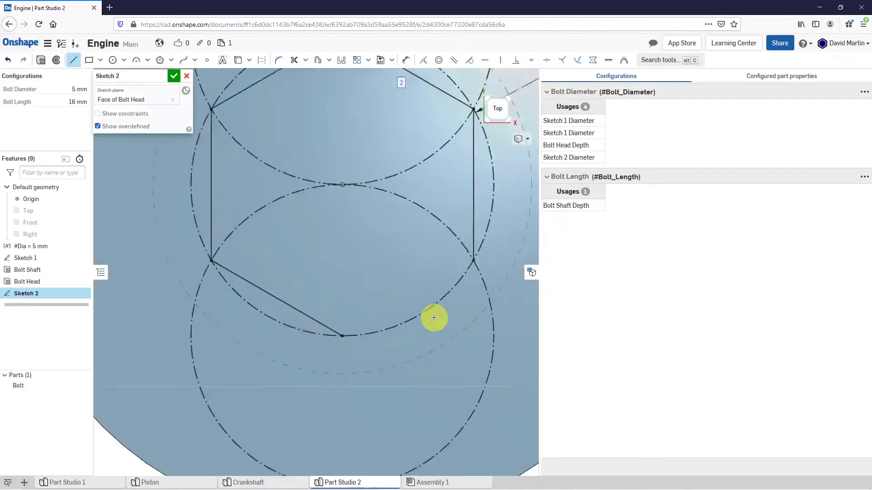
{"action": "left_click", "coordinate": [304, 342]}
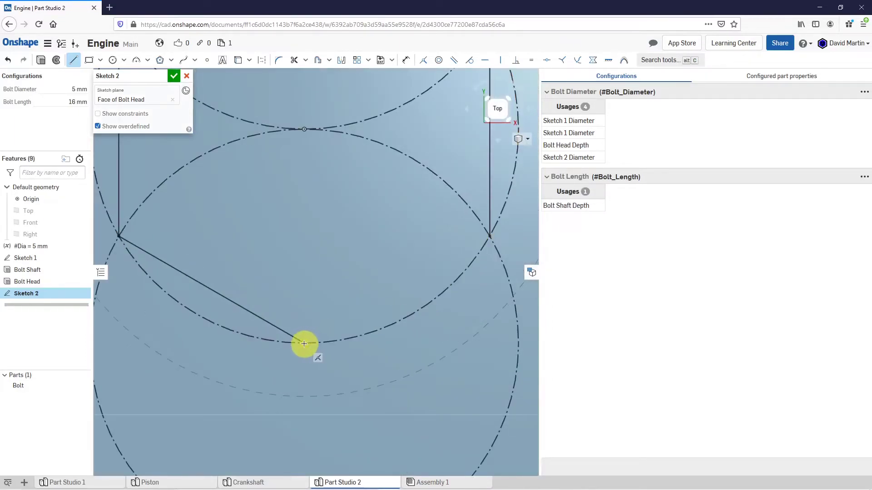
{"action": "left_click", "coordinate": [488, 236]}
{"action": "scroll", "coordinate": [431, 311], "scroll_direction": "down", "scroll_amount": 3}
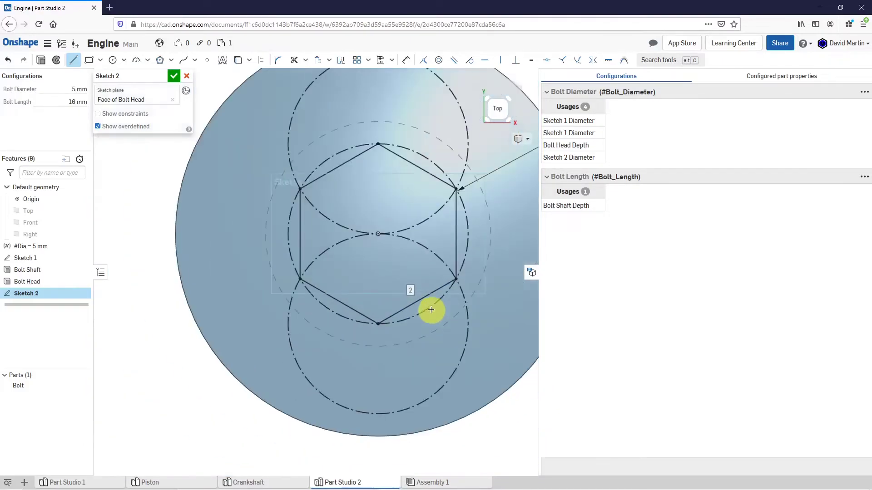
{"action": "scroll", "coordinate": [386, 309], "scroll_direction": "down", "scroll_amount": 2}
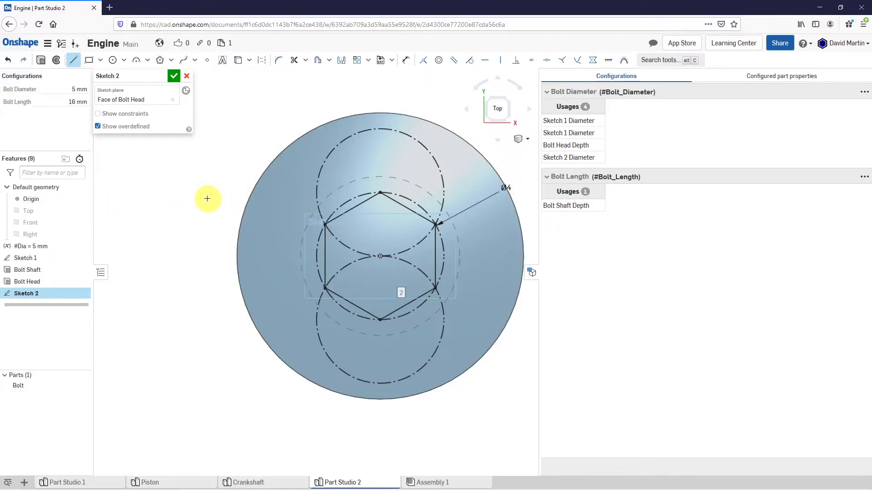
{"action": "left_click", "coordinate": [171, 78]}
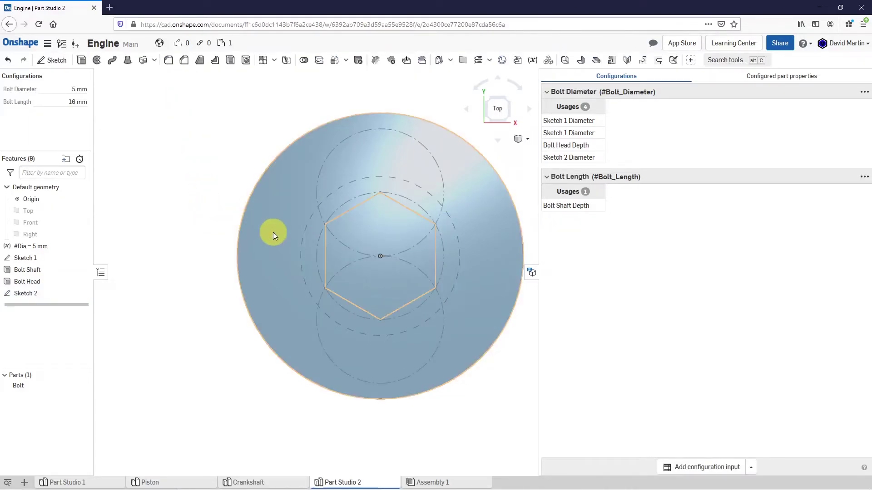
- Rename the hexagon sketch as Hex Sketch
{"action": "mouse_move", "coordinate": [273, 232]}
{"action": "right_mouse_down"}
{"action": "mouse_move", "coordinate": [274, 214]}
{"action": "mouse_move", "coordinate": [263, 212]}
{"action": "mouse_move", "coordinate": [272, 213]}
{"action": "right_mouse_up"}
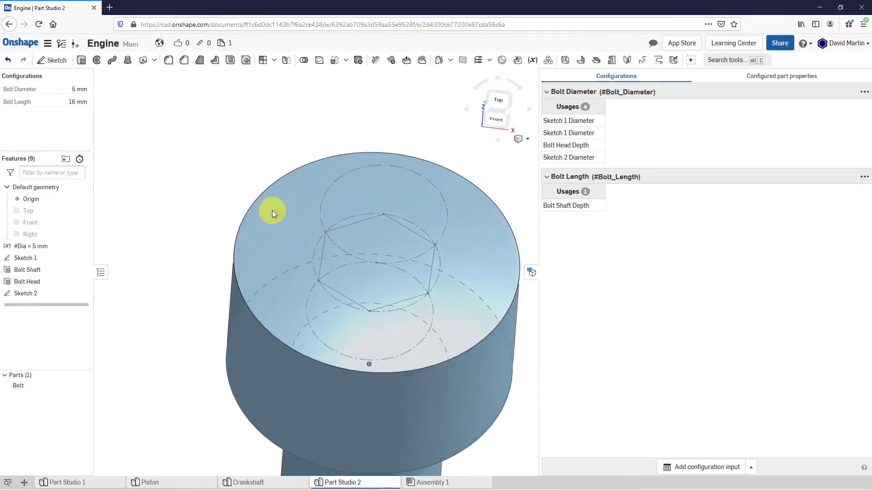
{"action": "right_click", "coordinate": [24, 295]}
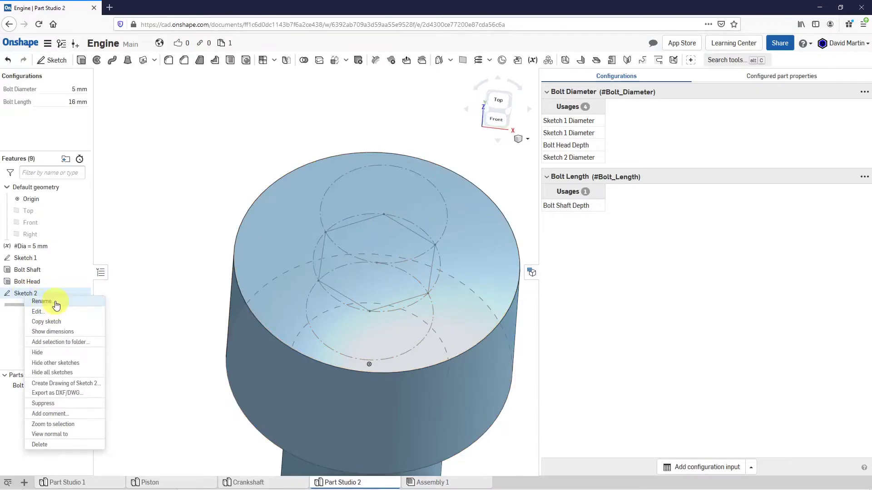
{"action": "left_click", "coordinate": [56, 303]}
{"action": "type", "text": "H"}
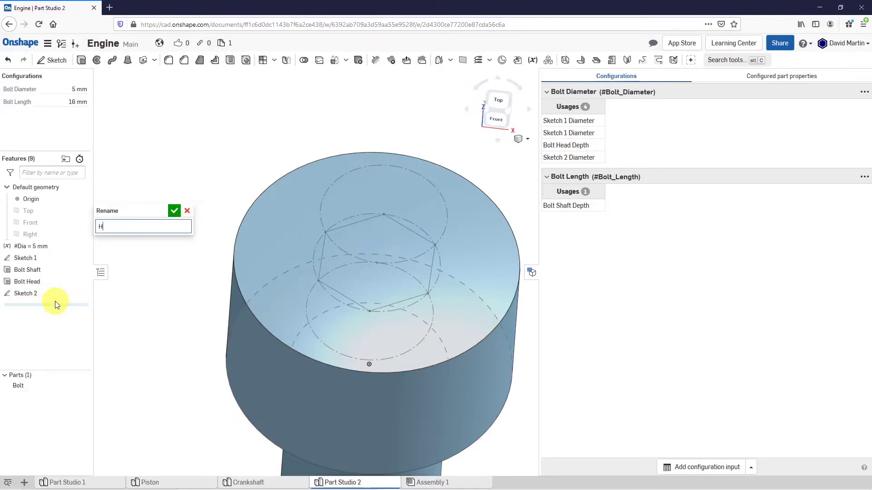
{"action": "type", "text": "ex Sketch"}
{"action": "key", "text": "Return"}
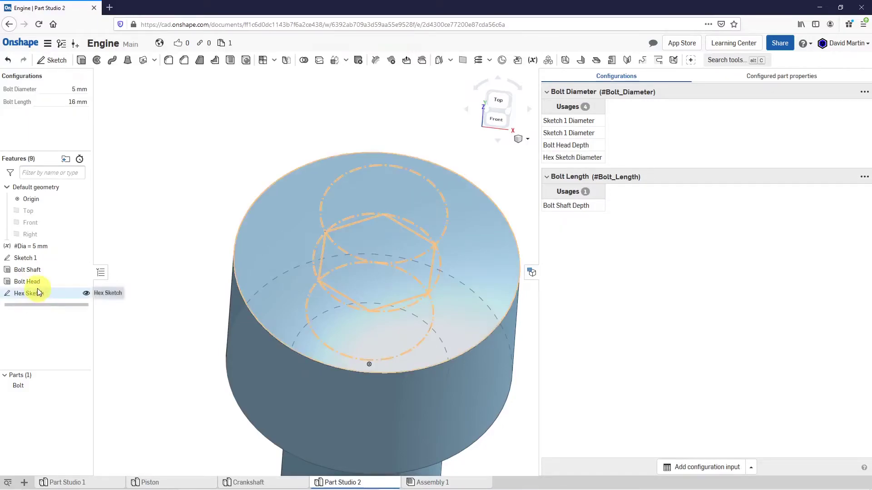
- Extrude Hex Sketch down into the bolt head as a Remove cut with a depth of #Bolt_Diameter - 1mm
{"action": "left_click", "coordinate": [35, 295]}
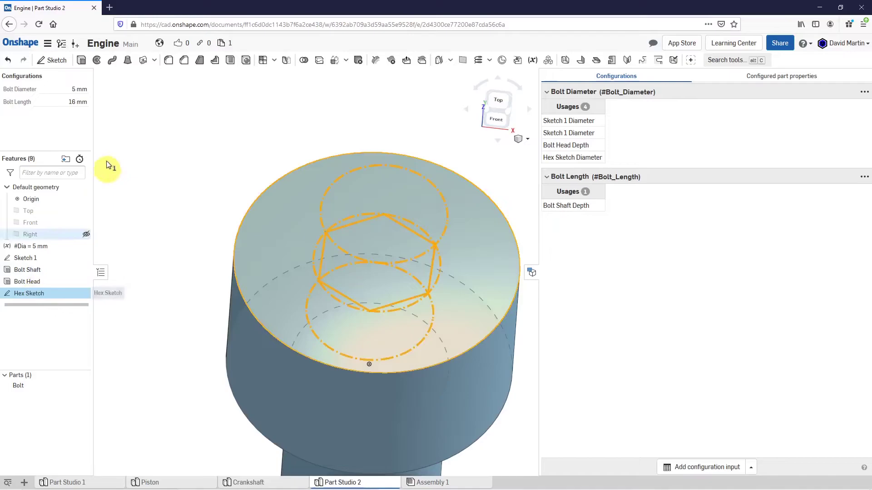
{"action": "left_click", "coordinate": [82, 61]}
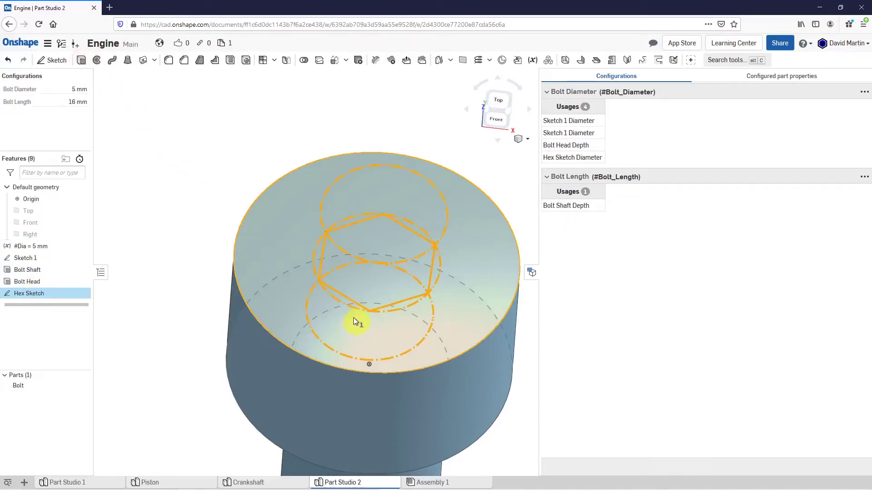
{"action": "scroll", "coordinate": [340, 312], "scroll_direction": "down", "scroll_amount": 5}
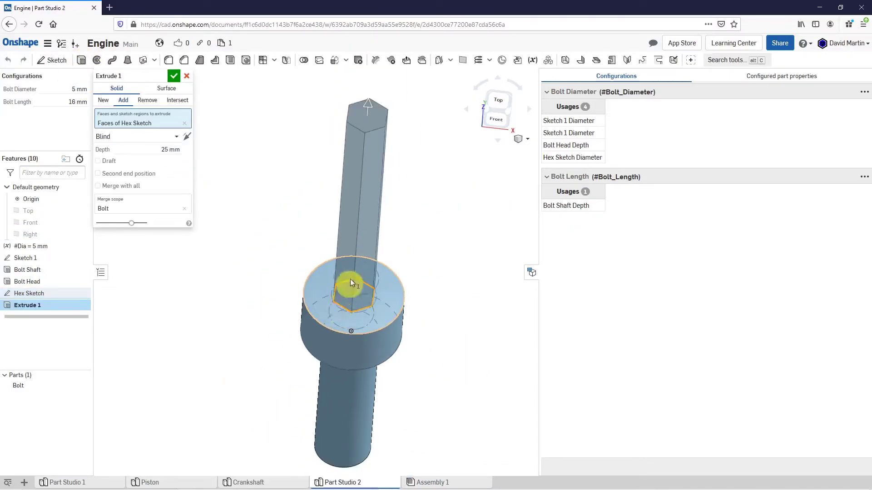
{"action": "left_click", "coordinate": [187, 137]}
{"action": "left_click", "coordinate": [153, 103]}
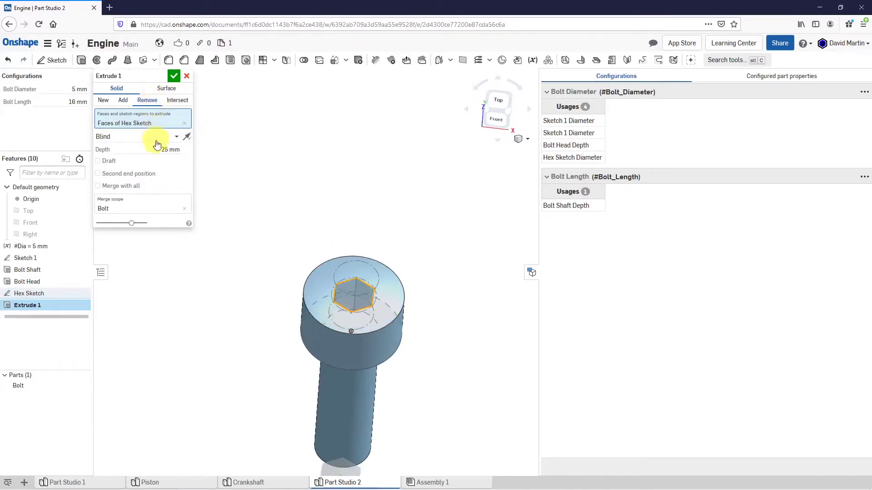
{"action": "left_click", "coordinate": [166, 150]}
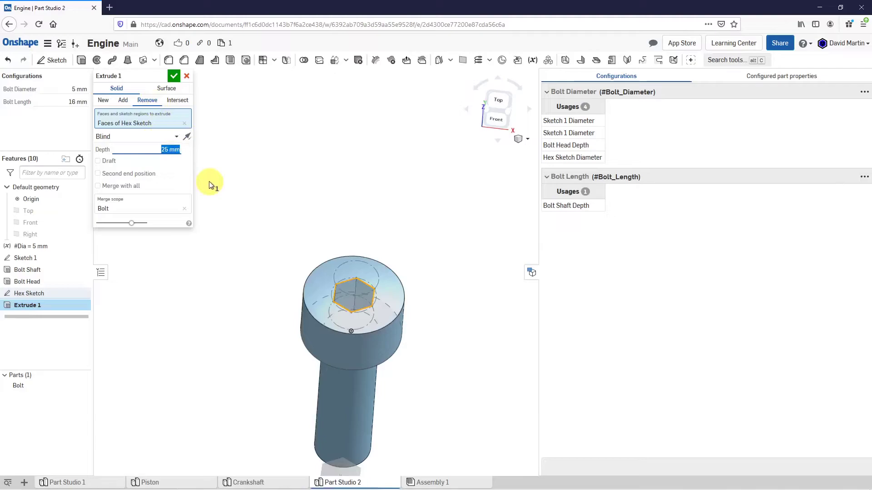
{"action": "type", "text": "#"}
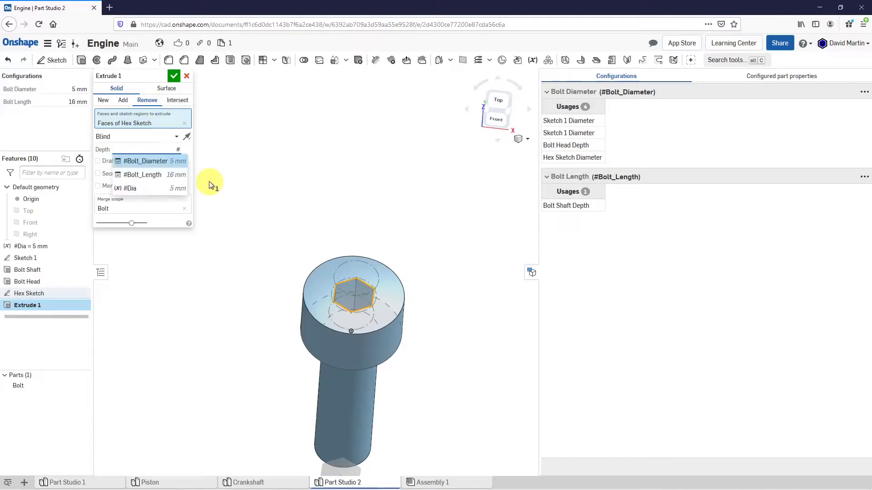
{"action": "left_click", "coordinate": [145, 161]}
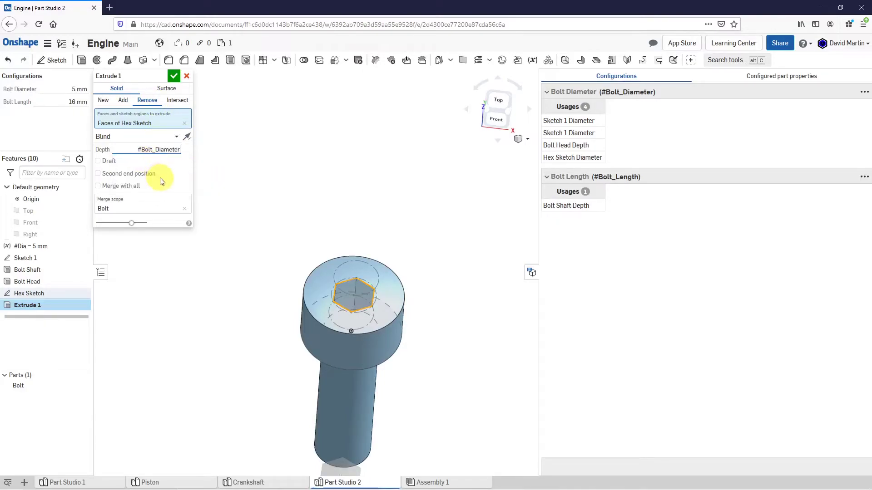
{"action": "type", "text": "- 1mm"}
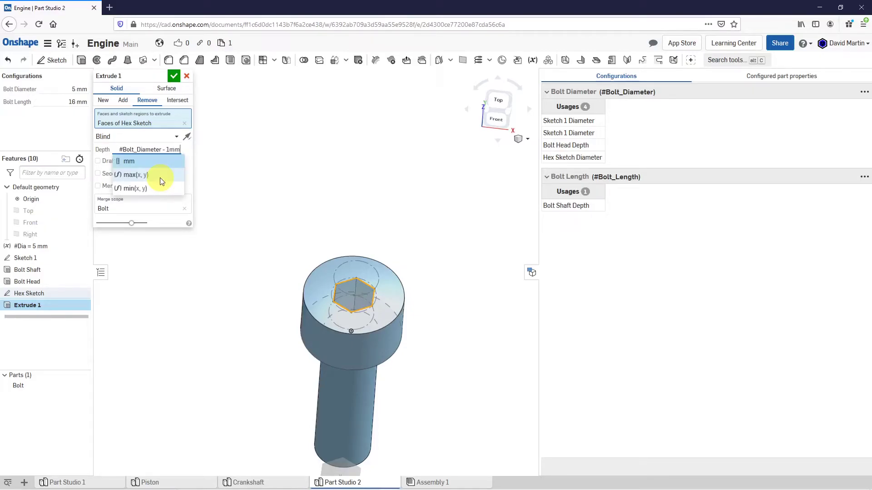
{"action": "left_click", "coordinate": [132, 162]}
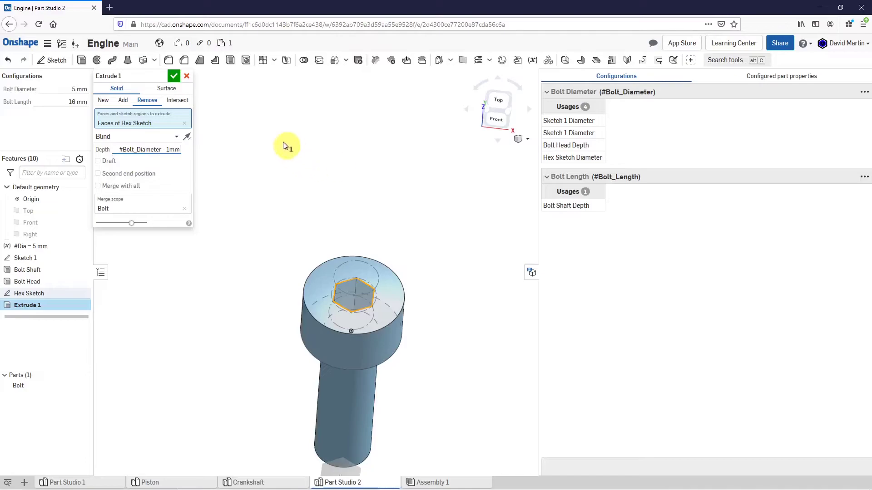
{"action": "left_click", "coordinate": [173, 77]}
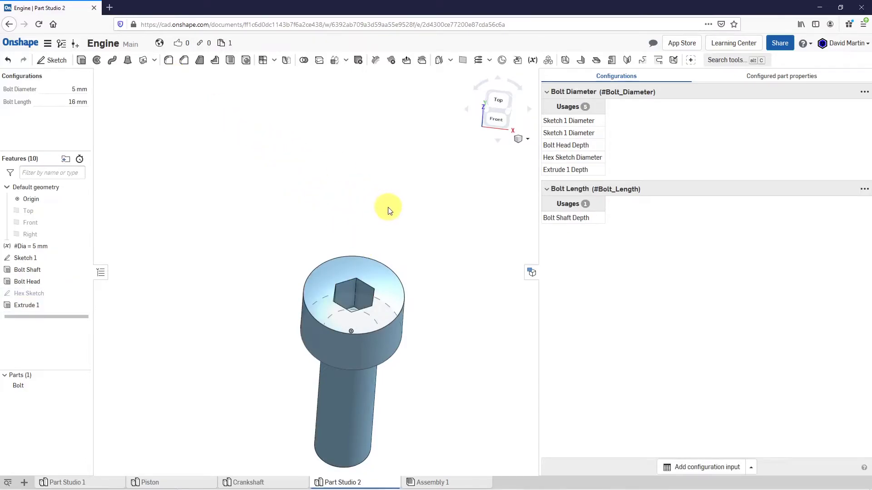
- Rename the hexagonal extrude cut as Hex Cut
{"action": "right_click", "coordinate": [26, 305]}
{"action": "left_click", "coordinate": [40, 313]}
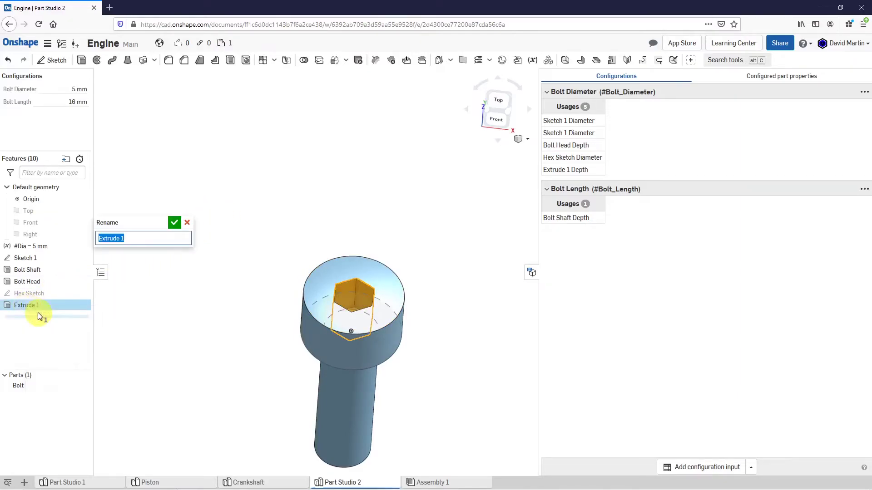
{"action": "type", "text": "Hex Cut"}
{"action": "key", "text": "Return"}
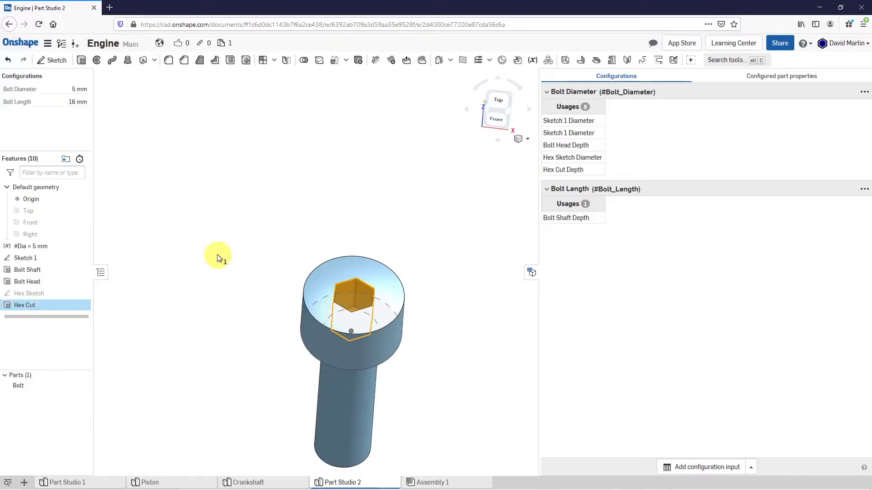
{"action": "left_click", "coordinate": [218, 258]}
{"action": "scroll", "coordinate": [301, 328], "scroll_direction": "up", "scroll_amount": 5}
{"action": "scroll", "coordinate": [308, 282], "scroll_direction": "down", "scroll_amount": 5}
{"action": "mouse_move", "coordinate": [375, 299]}
{"action": "right_mouse_down"}
{"action": "mouse_move", "coordinate": [362, 282]}
{"action": "mouse_move", "coordinate": [367, 298]}
{"action": "right_mouse_up"}
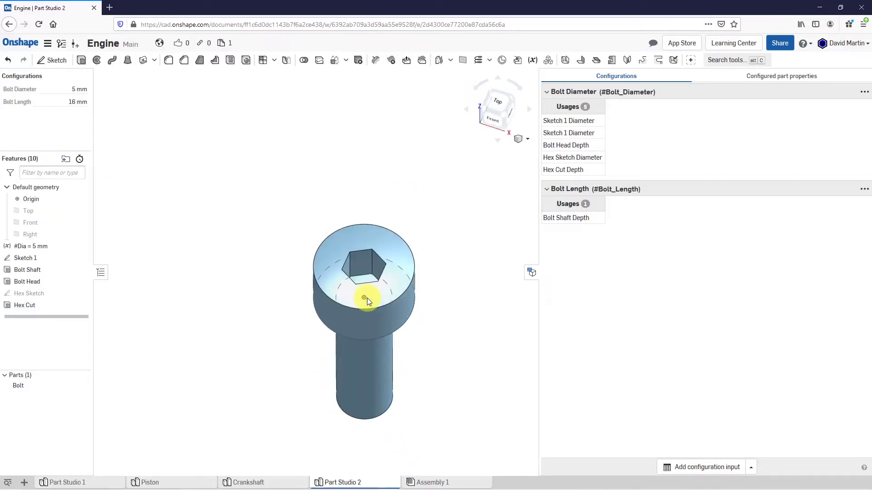
- Suppress the Hex Cut feature and hide Hex Sketch
{"action": "right_click", "coordinate": [31, 307]}
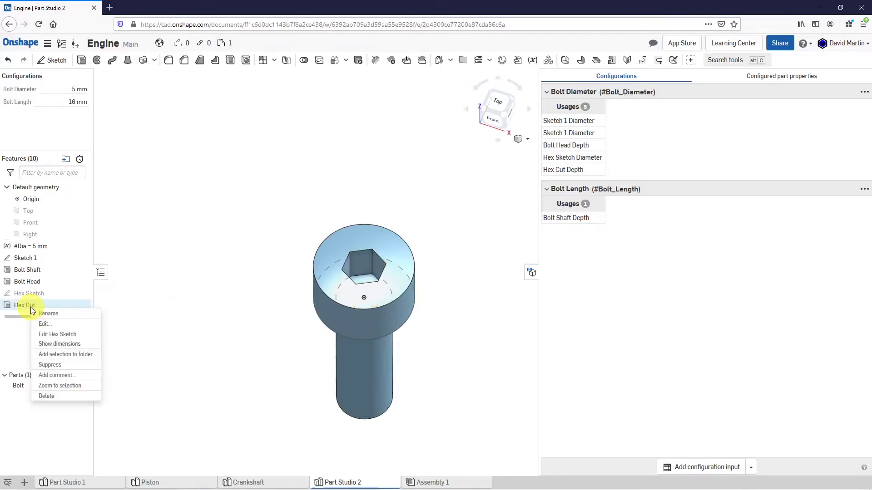
{"action": "left_click", "coordinate": [59, 366]}
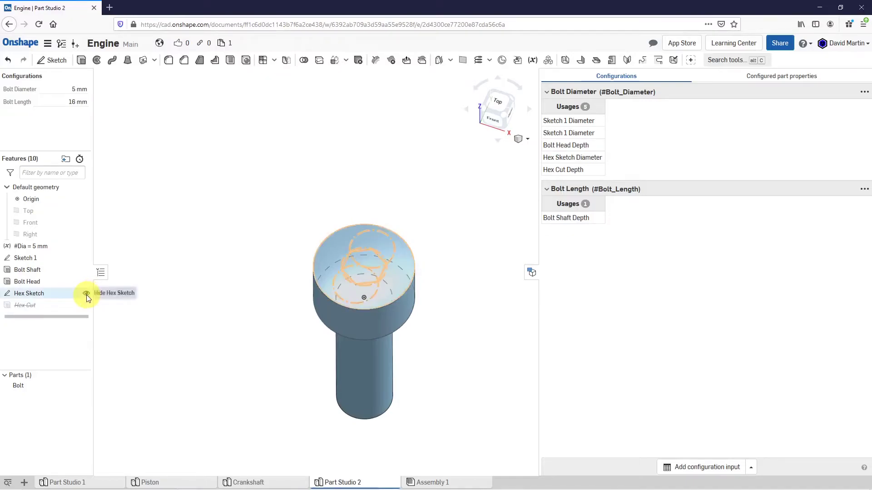
{"action": "left_click", "coordinate": [87, 293]}
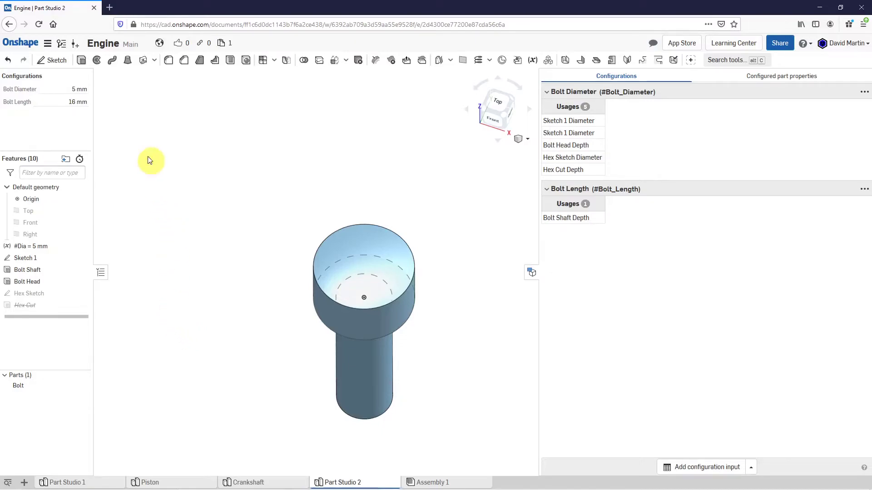
{"action": "left_click", "coordinate": [57, 62]}
{"action": "left_click", "coordinate": [374, 274]}
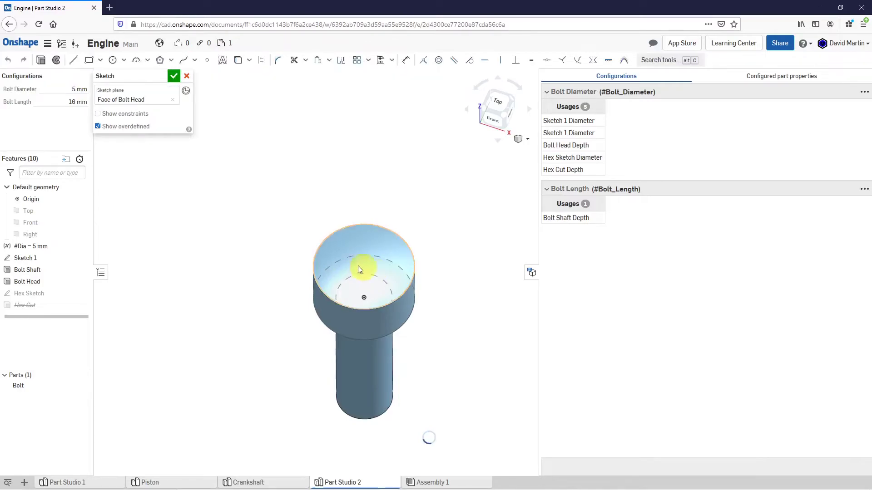
{"action": "left_click", "coordinate": [257, 217]}
{"action": "right_click", "coordinate": [257, 220]}
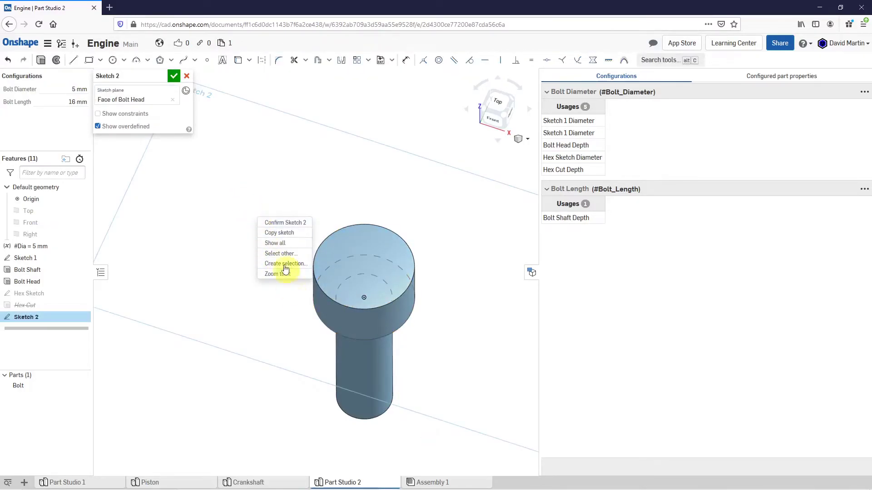
{"action": "left_click", "coordinate": [187, 76]}
{"action": "left_click", "coordinate": [188, 76]}
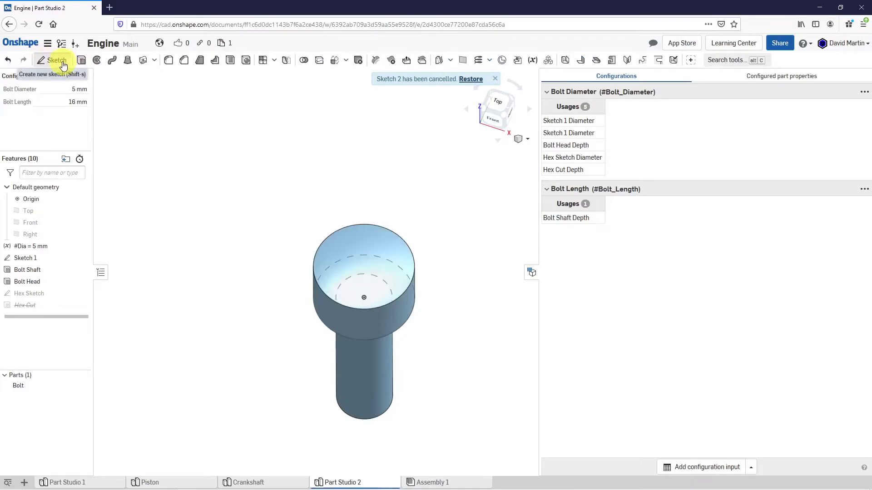
- Start a sketch on the bolt head's top face and draw a construction circle about 4 mm in diameter centred on the origin
{"action": "left_click", "coordinate": [65, 64]}
{"action": "left_click", "coordinate": [374, 249]}
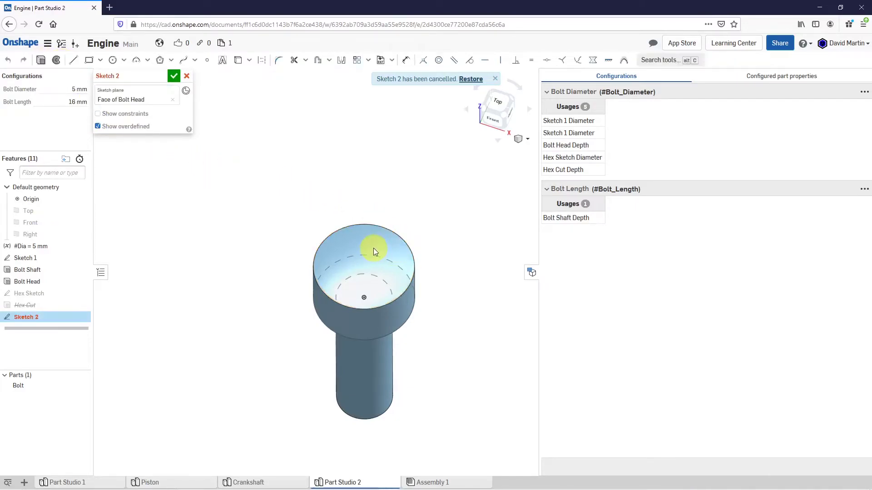
{"action": "right_click", "coordinate": [232, 188]}
{"action": "left_click", "coordinate": [266, 251]}
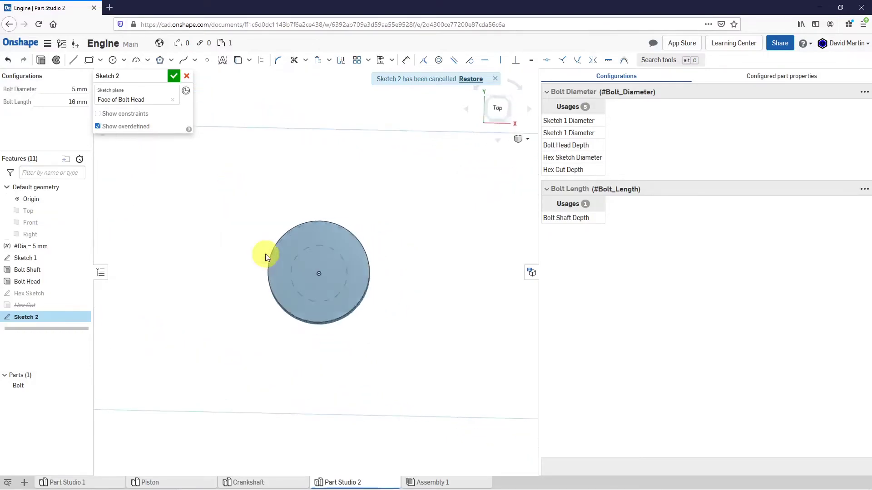
{"action": "scroll", "coordinate": [286, 286], "scroll_direction": "up", "scroll_amount": 3}
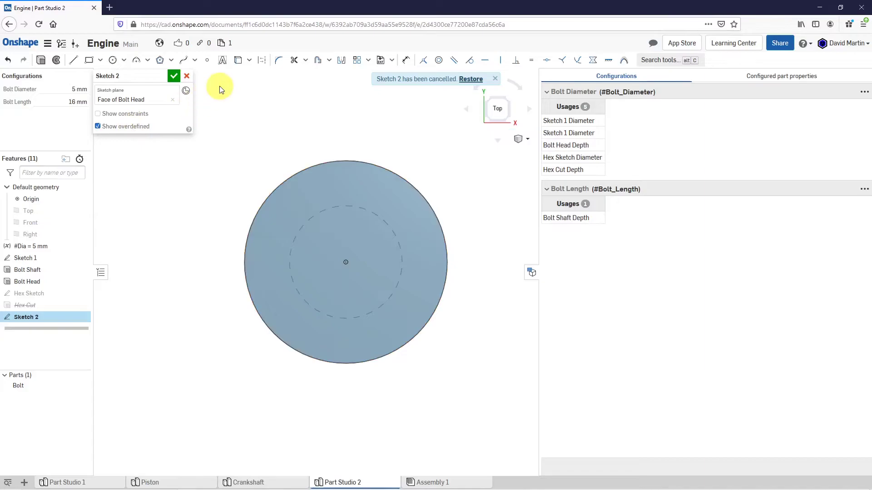
{"action": "left_click", "coordinate": [262, 64]}
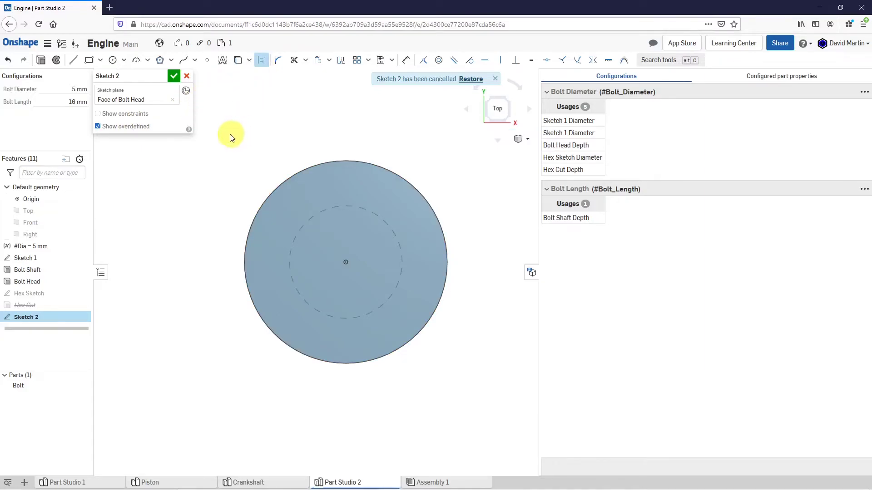
{"action": "left_click", "coordinate": [112, 60]}
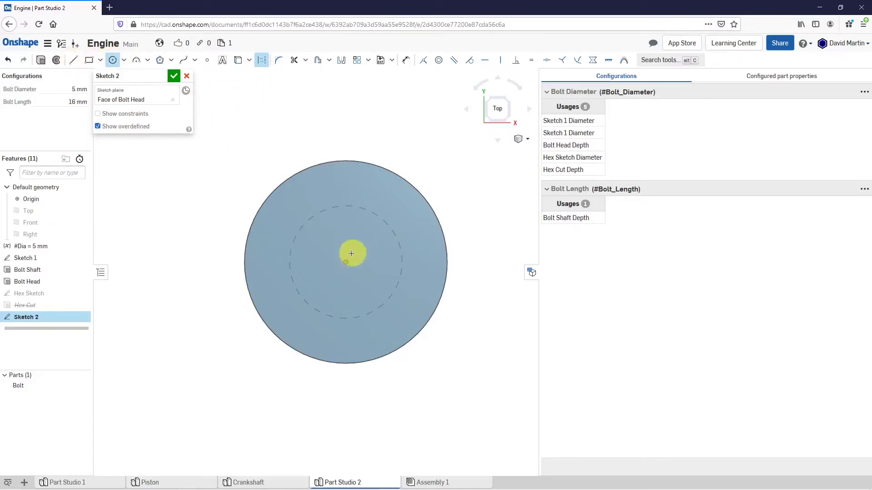
{"action": "left_click", "coordinate": [346, 262]}
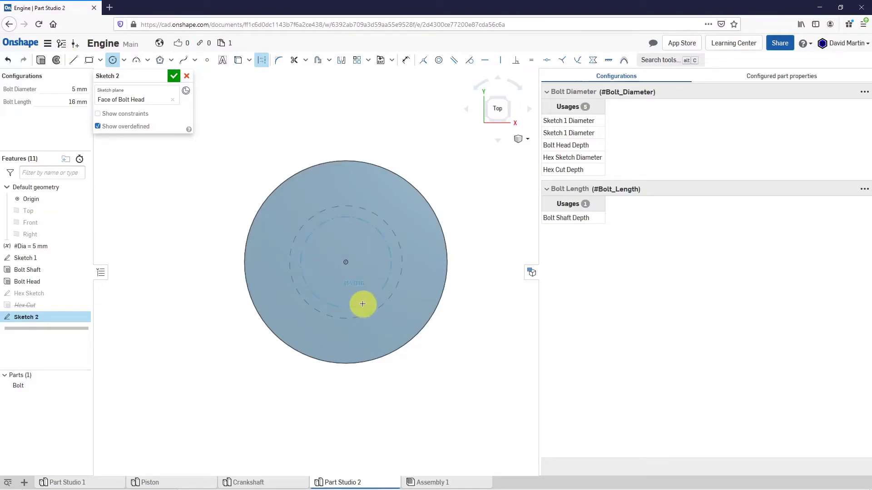
{"action": "scroll", "coordinate": [346, 220], "scroll_direction": "up", "scroll_amount": 3}
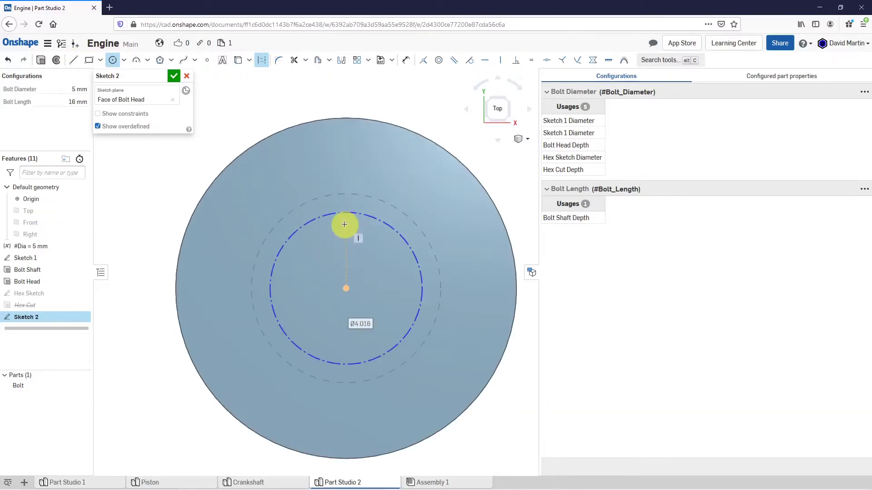
- Draw two more construction circles centred on the central circle's top and bottom points, each passing through the origin
{"action": "left_click", "coordinate": [346, 218]}
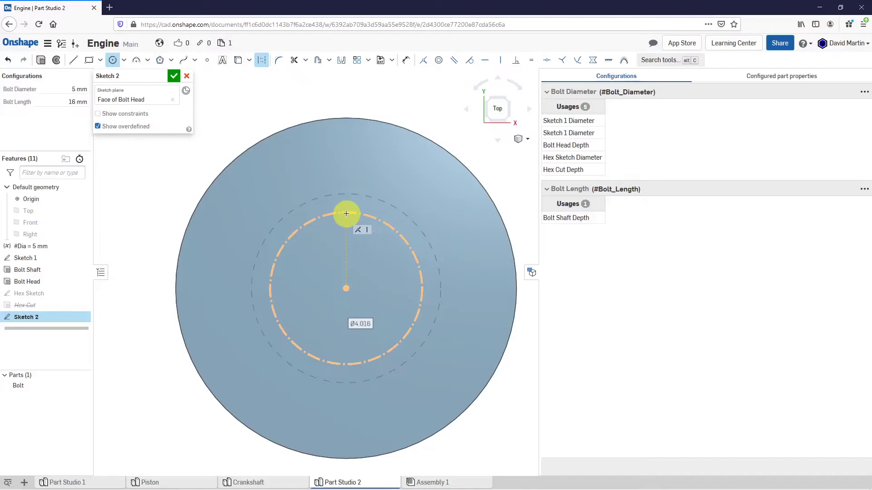
{"action": "left_click", "coordinate": [345, 220]}
{"action": "scroll", "coordinate": [348, 257], "scroll_direction": "up", "scroll_amount": 2}
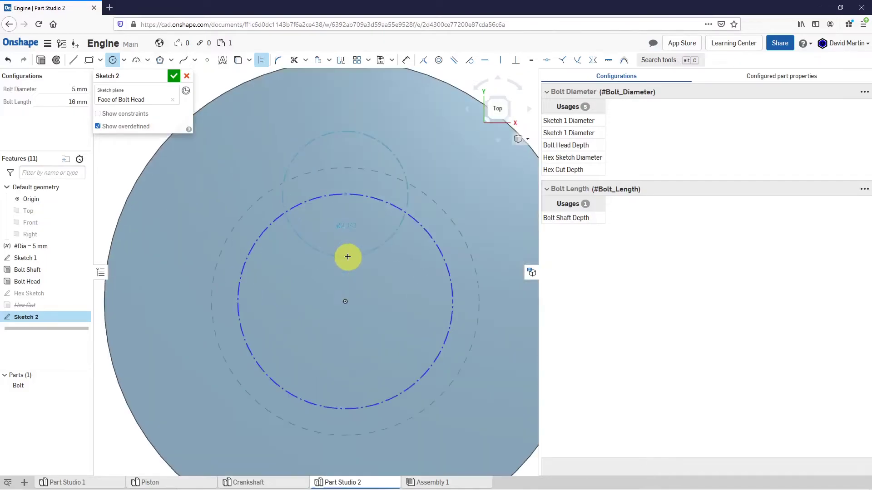
{"action": "left_click", "coordinate": [346, 300]}
{"action": "scroll", "coordinate": [346, 293], "scroll_direction": "down", "scroll_amount": 3}
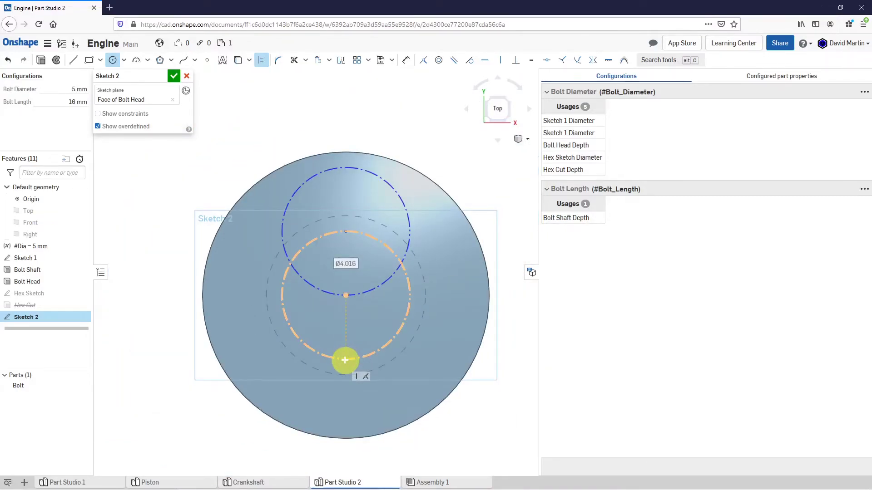
{"action": "left_click", "coordinate": [346, 296]}
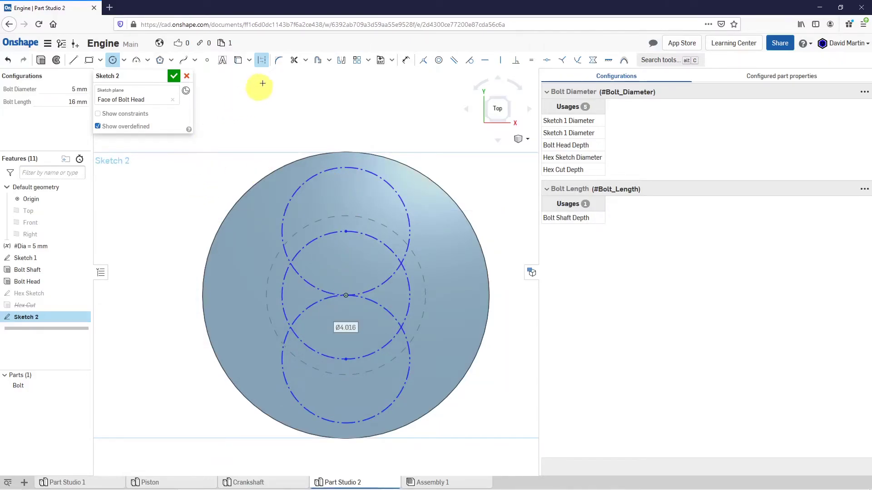
- Dimension the central construction circle's diameter as #Bolt_Diameter - 1mm
{"action": "left_click", "coordinate": [406, 60]}
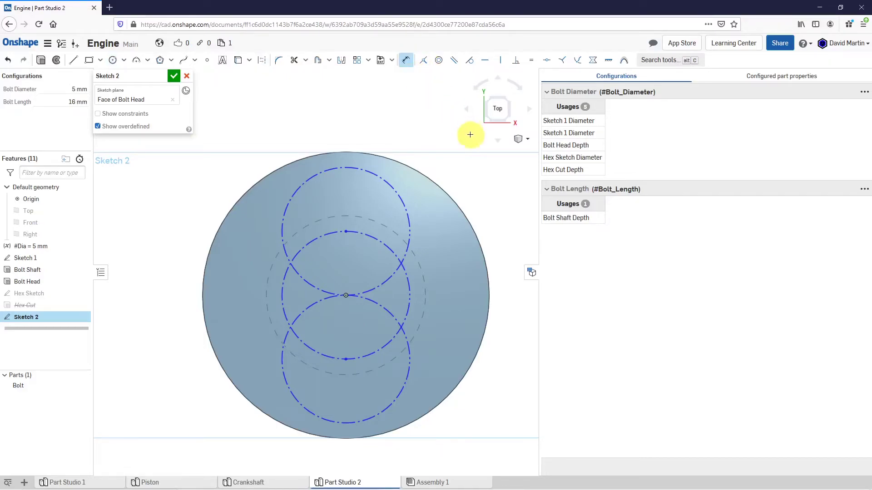
{"action": "left_click", "coordinate": [409, 292]}
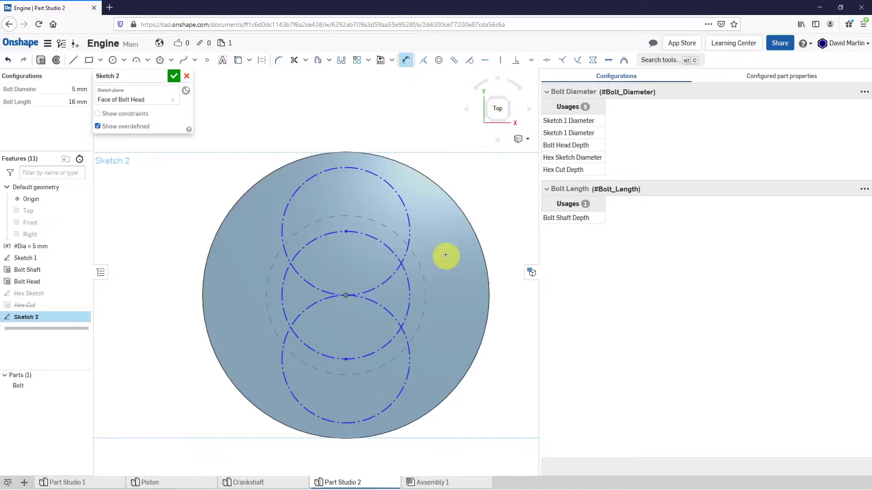
{"action": "left_click", "coordinate": [449, 239]}
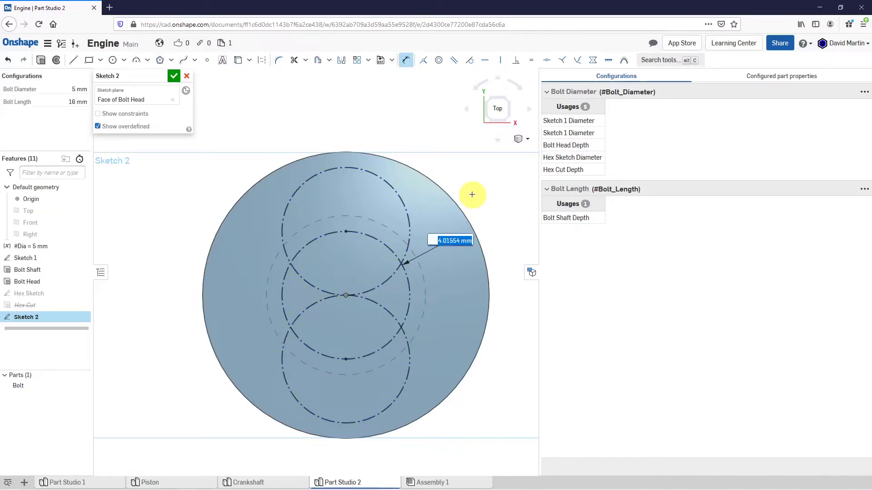
{"action": "type", "text": "#"}
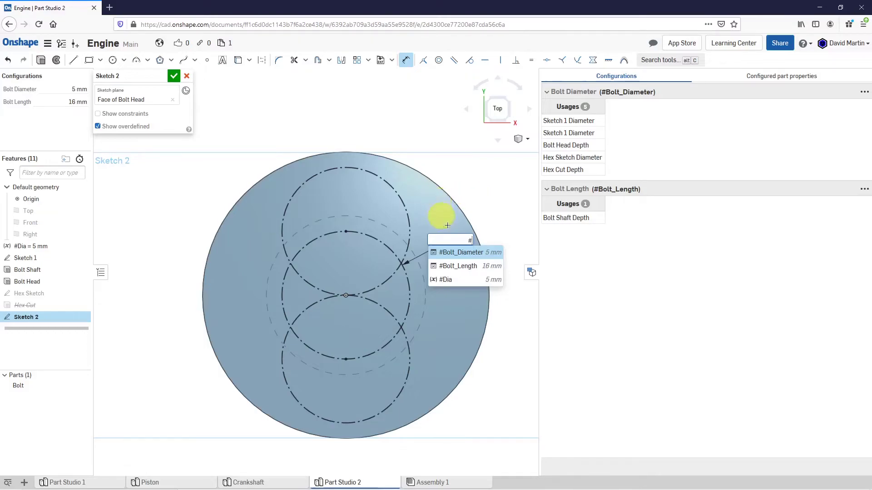
{"action": "left_click", "coordinate": [477, 253]}
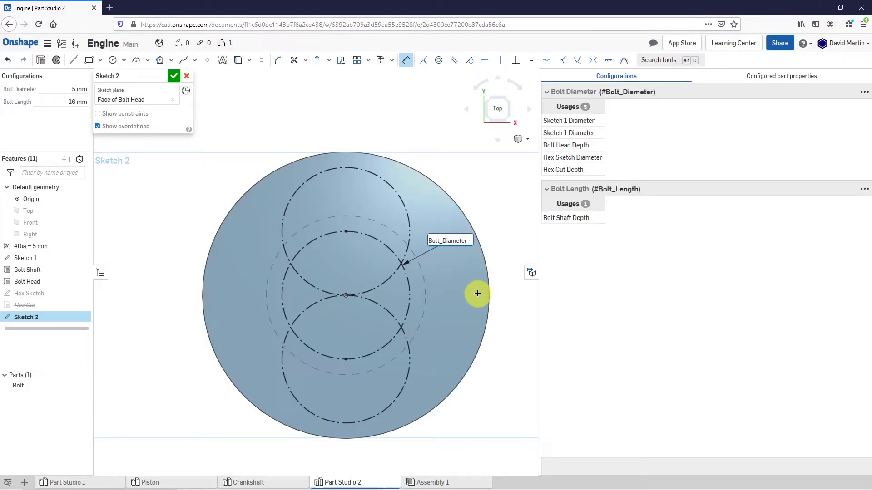
{"action": "type", "text": "- 1mm"}
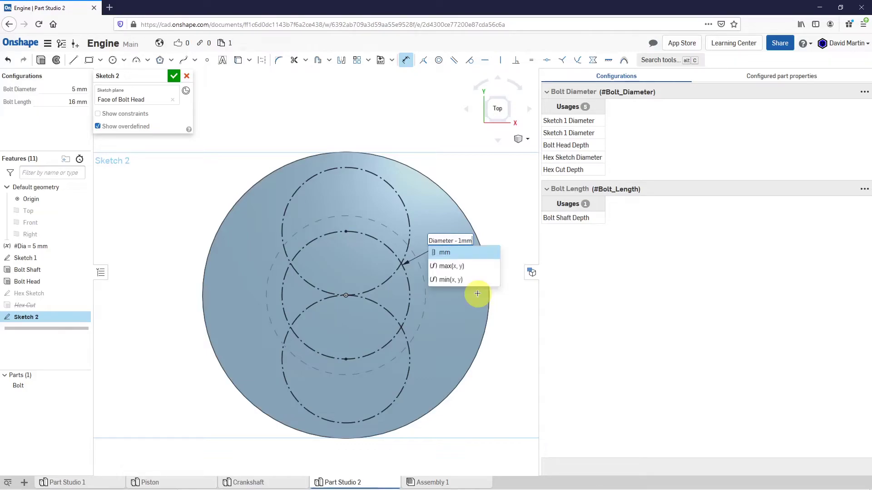
{"action": "key", "text": "Return"}
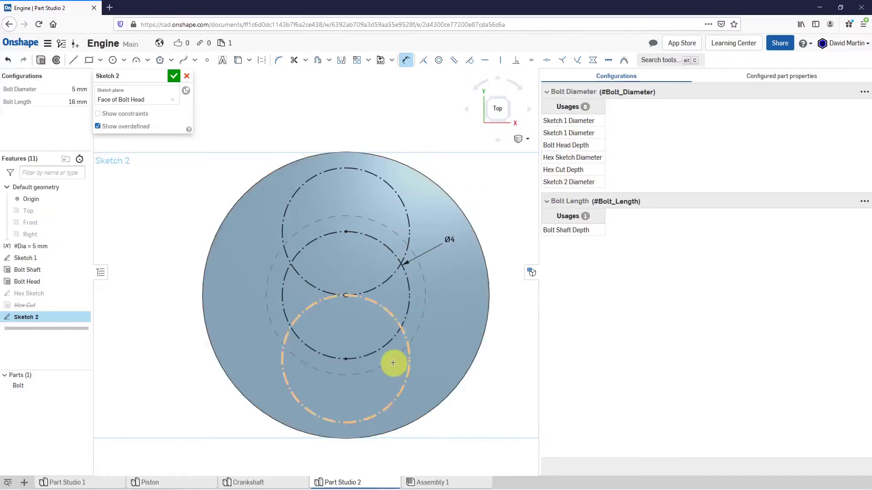
- Draw six small circles, about 0.4 to 0.7 mm in diameter, at the central circle's top and bottom points and its four intersections with the outer circles
{"action": "scroll", "coordinate": [348, 318], "scroll_direction": "up", "scroll_amount": 3}
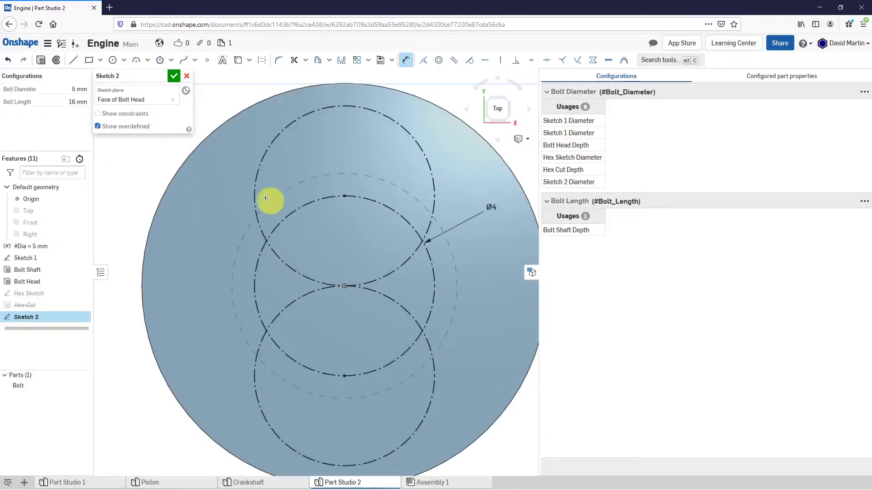
{"action": "left_click", "coordinate": [113, 62]}
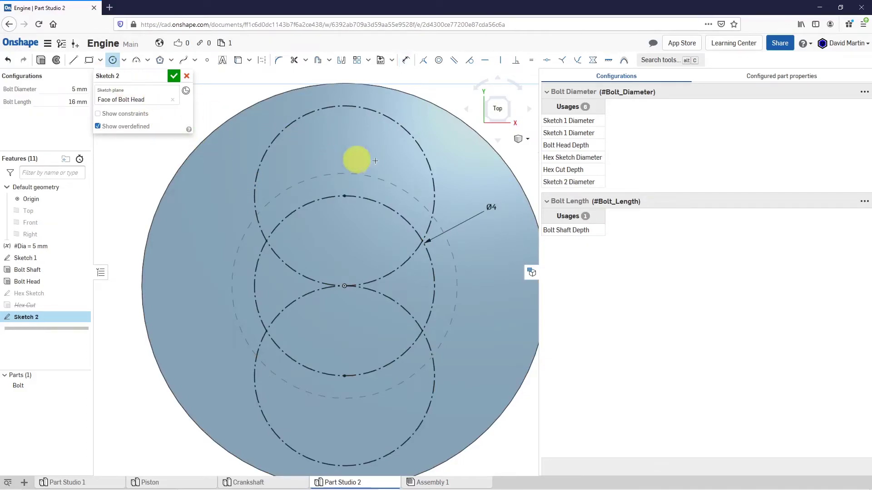
{"action": "left_click", "coordinate": [349, 204]}
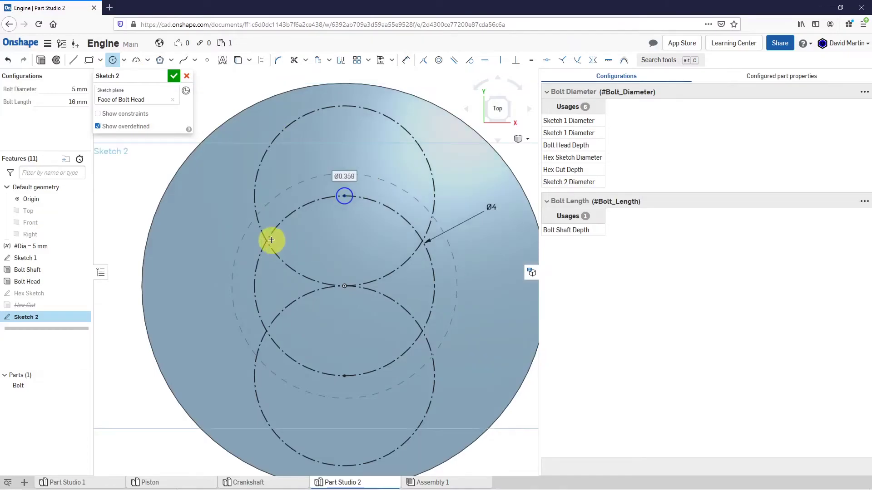
{"action": "key", "text": "Escape"}
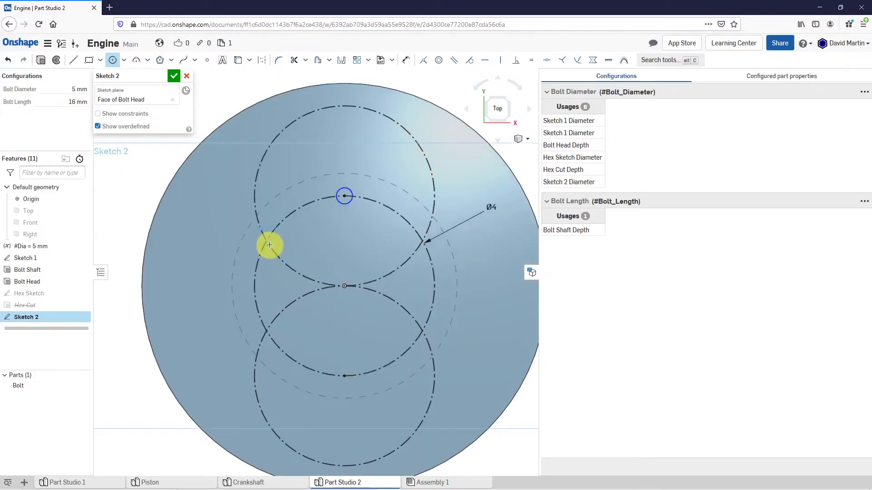
{"action": "left_click", "coordinate": [272, 247]}
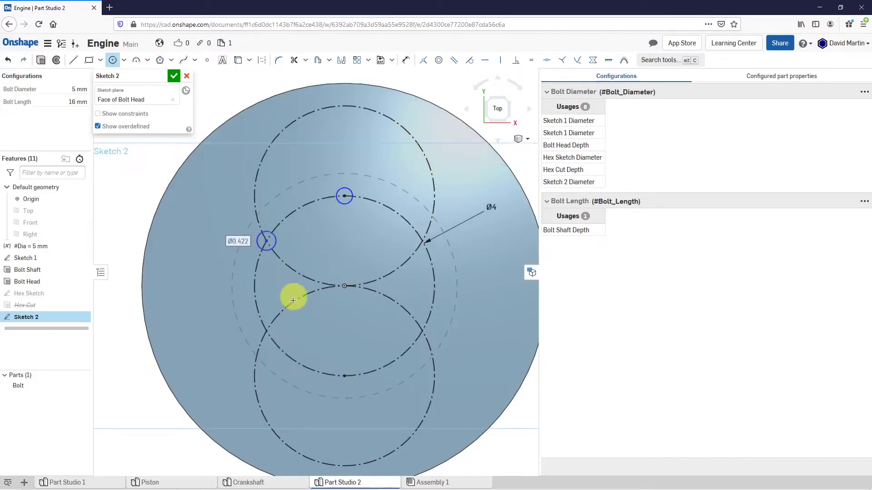
{"action": "left_click", "coordinate": [266, 331]}
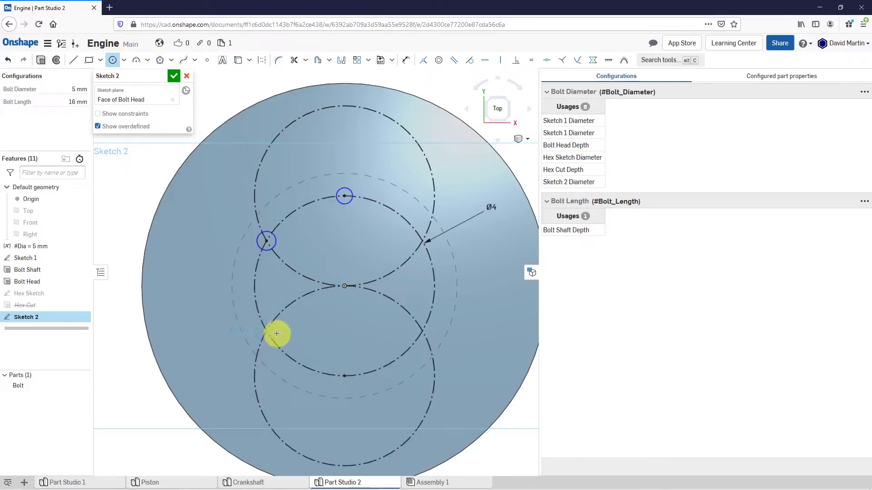
{"action": "left_click", "coordinate": [277, 334]}
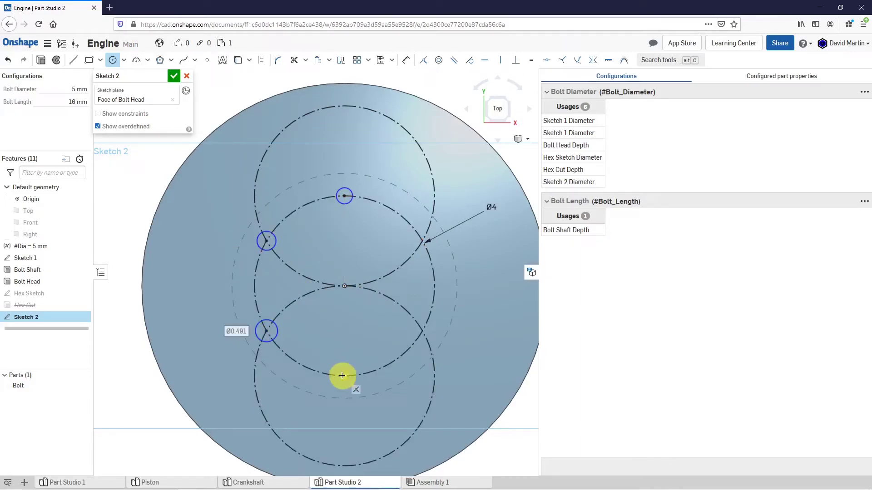
{"action": "left_click", "coordinate": [353, 367]}
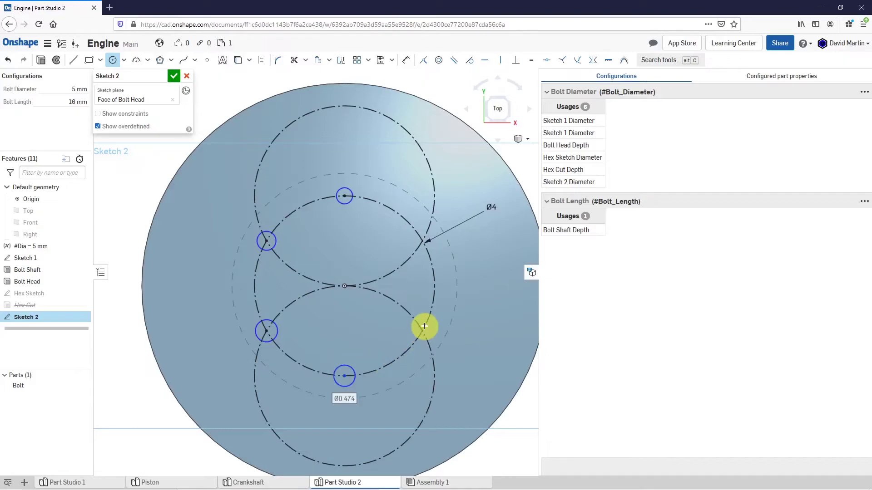
{"action": "left_click", "coordinate": [421, 333]}
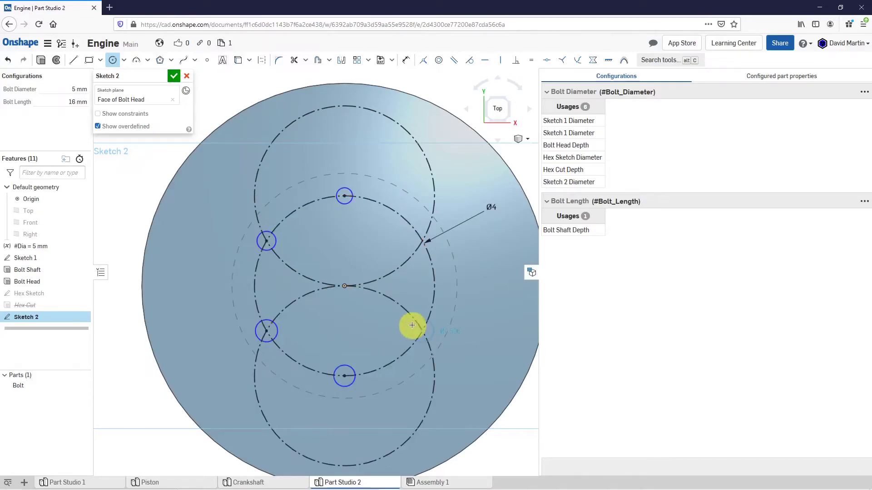
{"action": "left_click", "coordinate": [412, 326]}
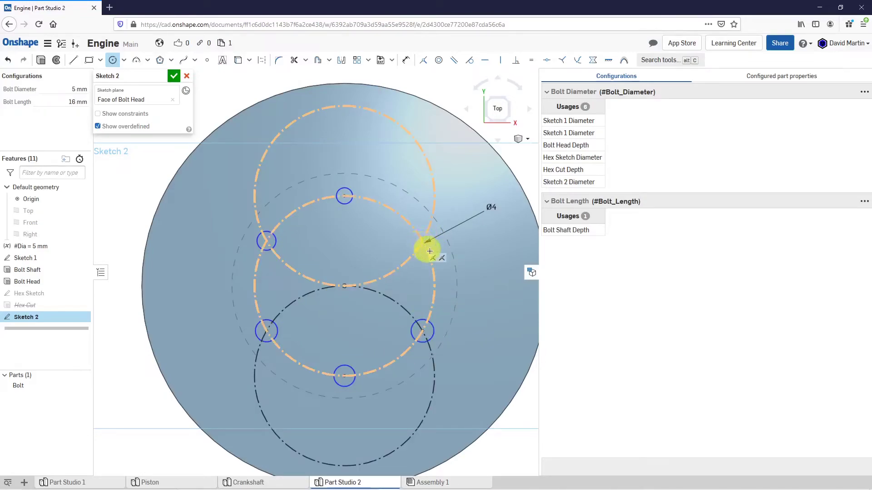
{"action": "left_click", "coordinate": [430, 251]}
{"action": "left_click", "coordinate": [452, 249]}
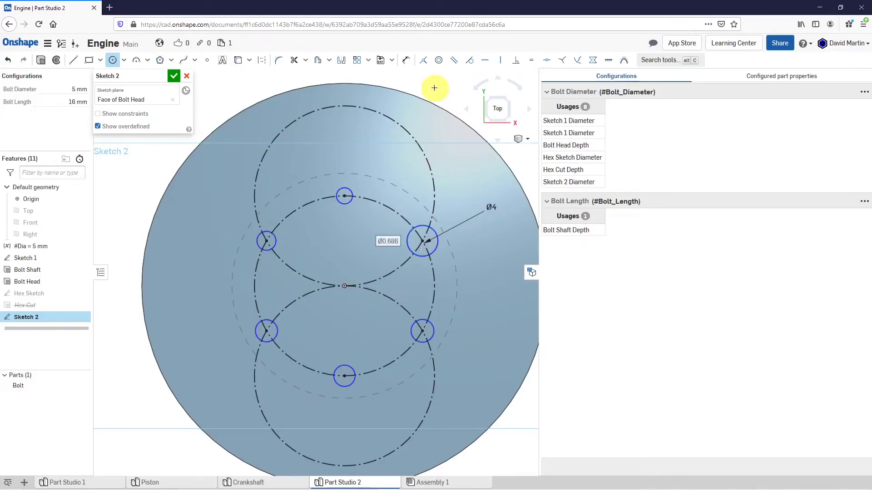
- Apply an equal constraint to all six small circles
{"action": "left_click", "coordinate": [532, 62]}
{"action": "left_click", "coordinate": [355, 192]}
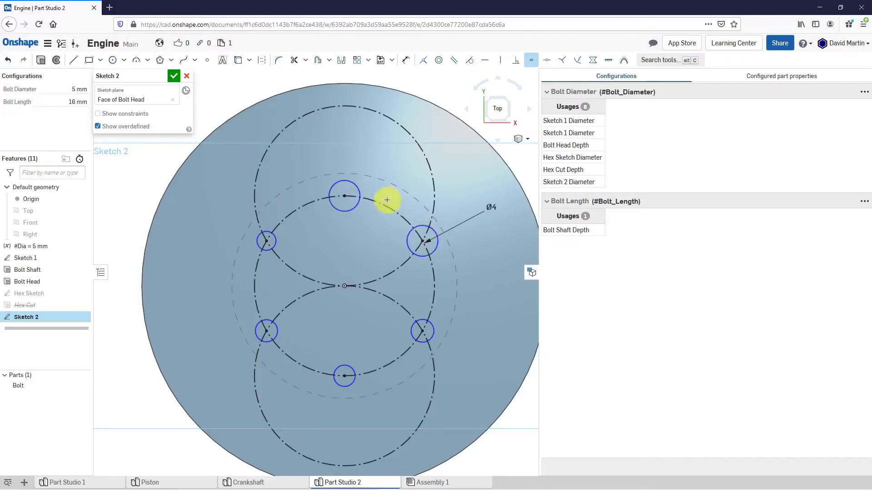
{"action": "left_click", "coordinate": [275, 244]}
{"action": "left_click", "coordinate": [268, 323]}
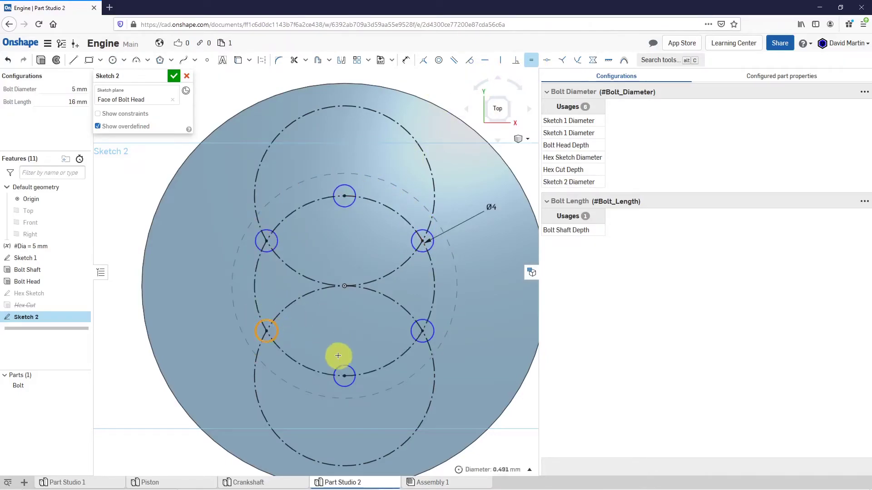
{"action": "left_click", "coordinate": [350, 369]}
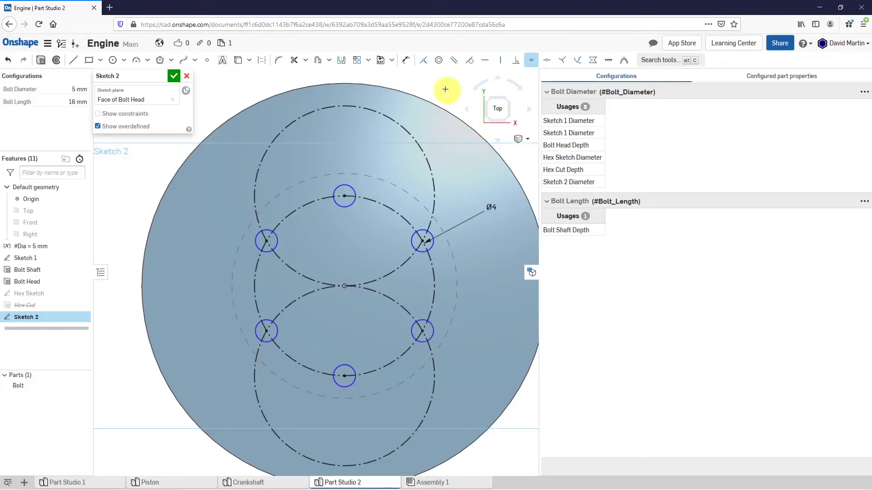
- Dimension the top small circle's diameter as 0.3 mm
{"action": "left_click", "coordinate": [406, 59]}
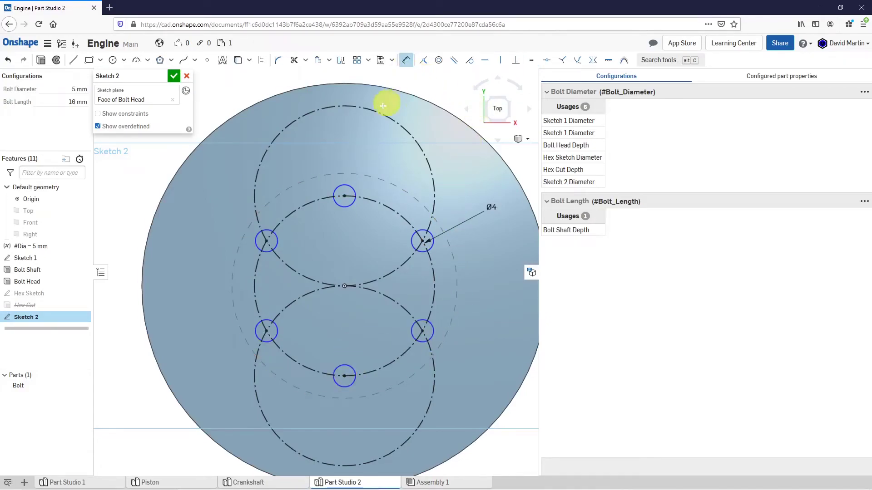
{"action": "left_click", "coordinate": [351, 188]}
{"action": "left_click", "coordinate": [362, 157]}
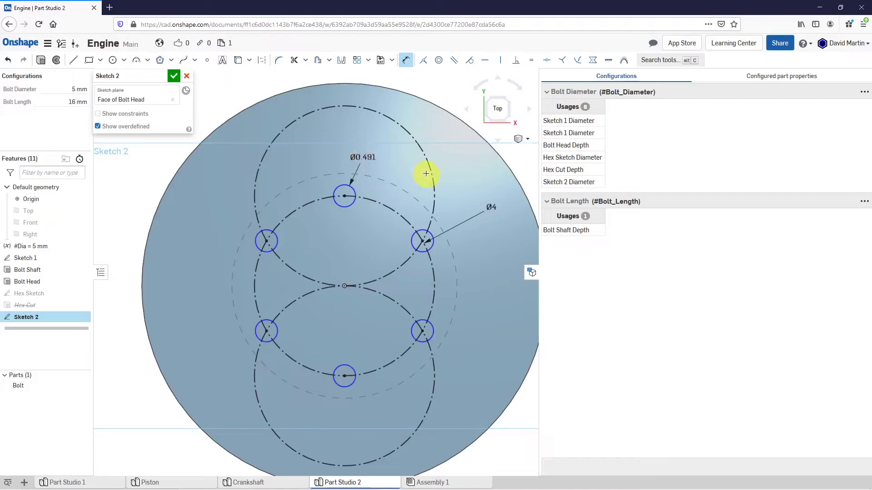
{"action": "key", "text": "Return"}
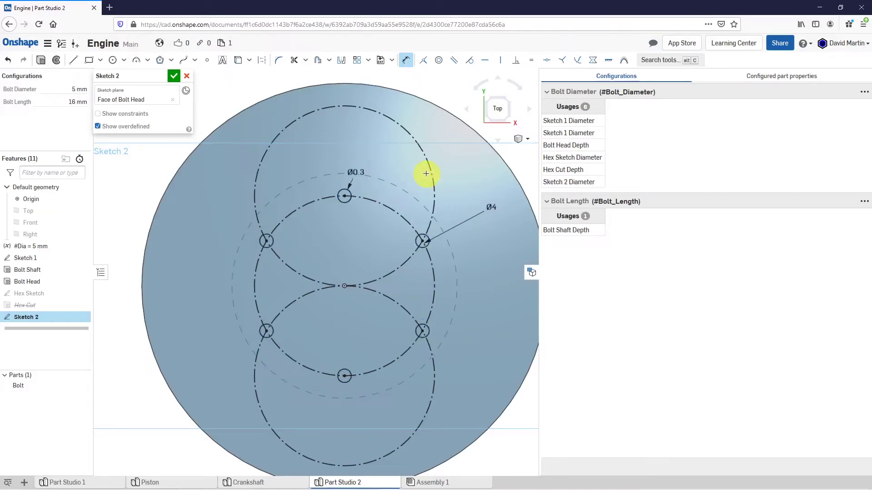
- Draw a three-point arc of about 1.38 mm radius from the upper-left small circle to the top one, bulging towards the origin
{"action": "scroll", "coordinate": [349, 245], "scroll_direction": "up", "scroll_amount": 3}
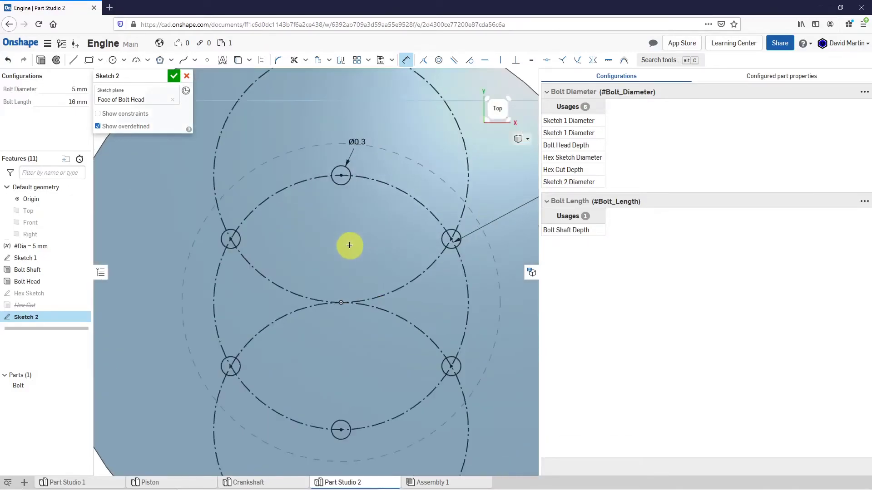
{"action": "scroll", "coordinate": [349, 245], "scroll_direction": "down", "scroll_amount": 1}
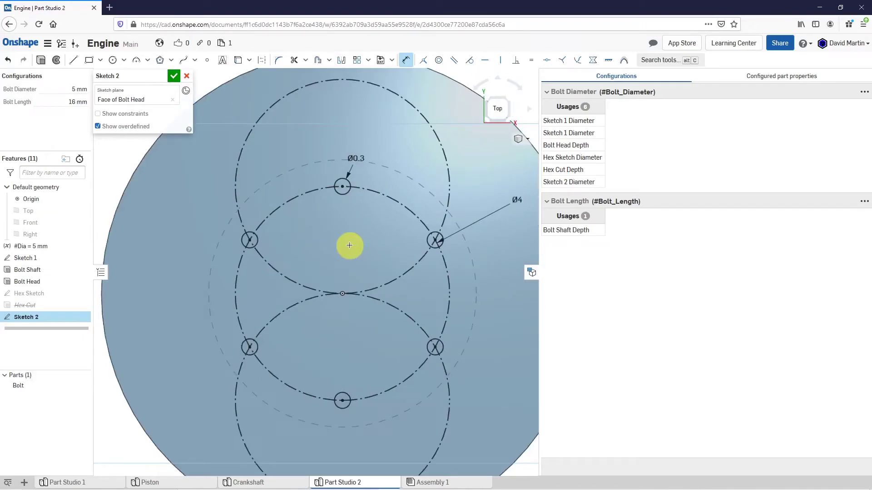
{"action": "left_click", "coordinate": [148, 61]}
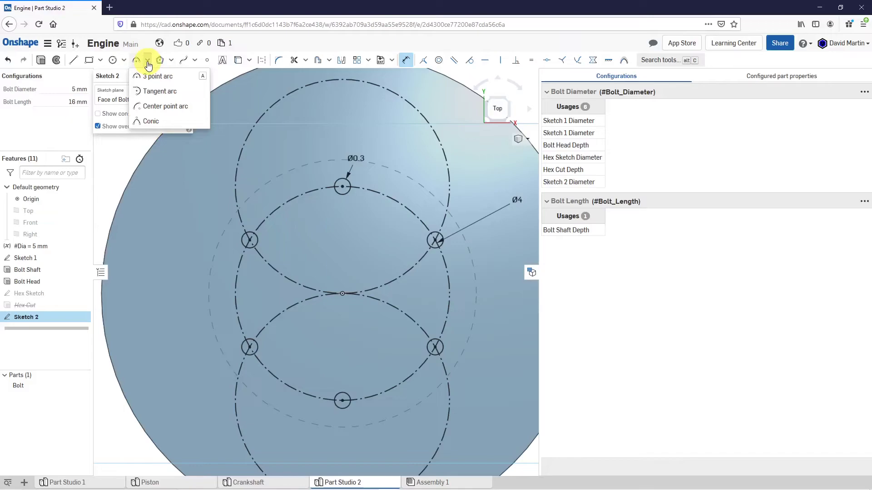
{"action": "left_click", "coordinate": [158, 77]}
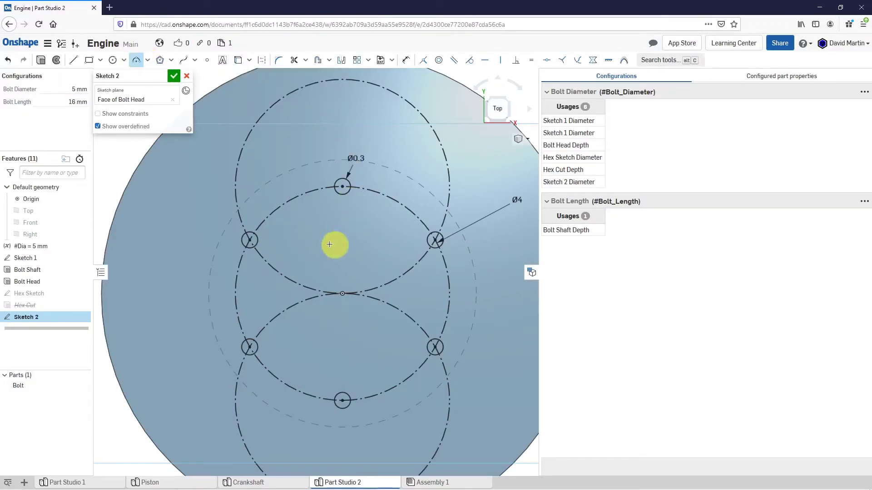
{"action": "scroll", "coordinate": [251, 229], "scroll_direction": "up", "scroll_amount": 5}
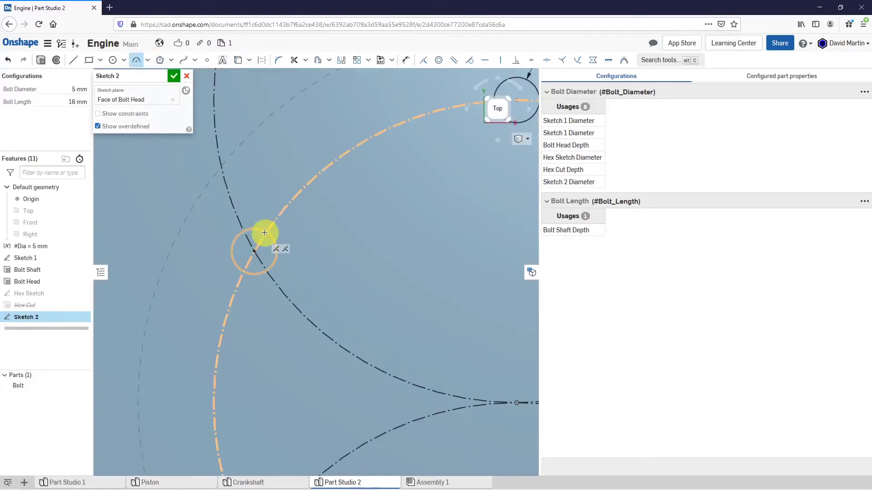
{"action": "left_click", "coordinate": [264, 232]}
{"action": "scroll", "coordinate": [273, 230], "scroll_direction": "down", "scroll_amount": 3}
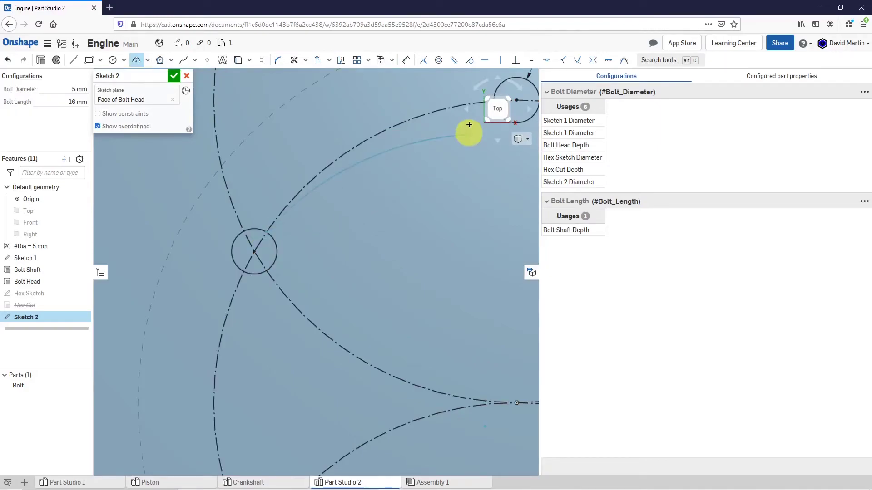
{"action": "scroll", "coordinate": [409, 150], "scroll_direction": "up", "scroll_amount": 3}
{"action": "scroll", "coordinate": [432, 125], "scroll_direction": "up", "scroll_amount": 4}
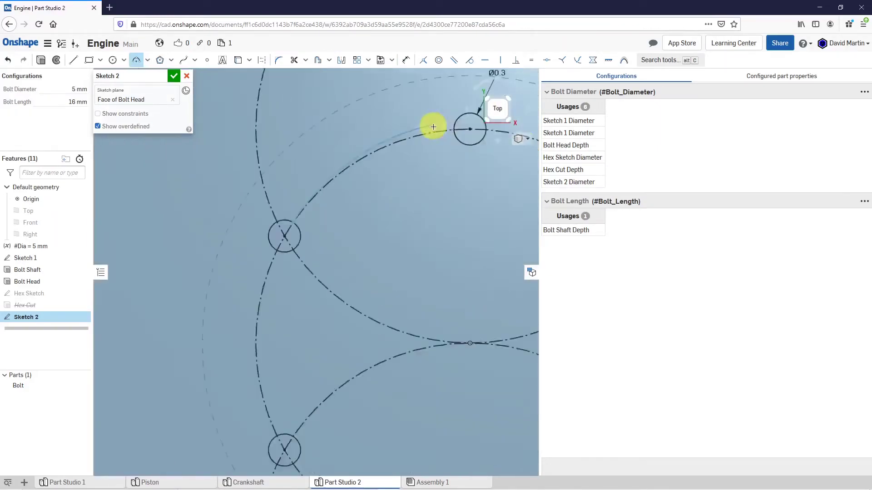
{"action": "left_click", "coordinate": [462, 126]}
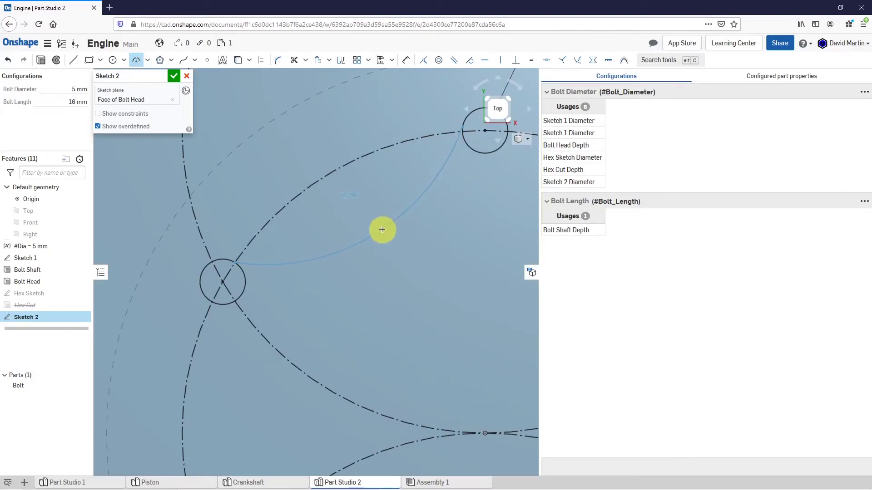
{"action": "left_click", "coordinate": [350, 191]}
- Draw two three-point arcs bulging towards the origin, joining the two left small circles, and the lower-left to the bottom one at about 2.43 mm radius
{"action": "scroll", "coordinate": [350, 184], "scroll_direction": "down", "scroll_amount": 5}
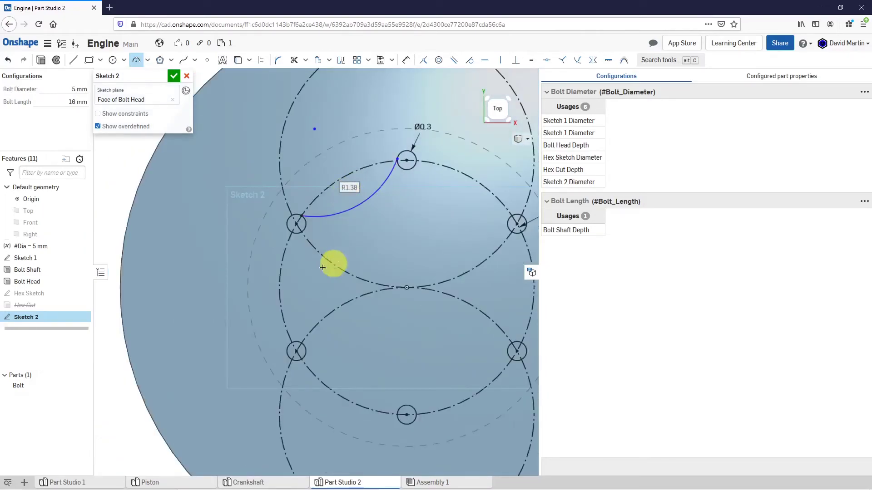
{"action": "scroll", "coordinate": [347, 394], "scroll_direction": "up", "scroll_amount": 2}
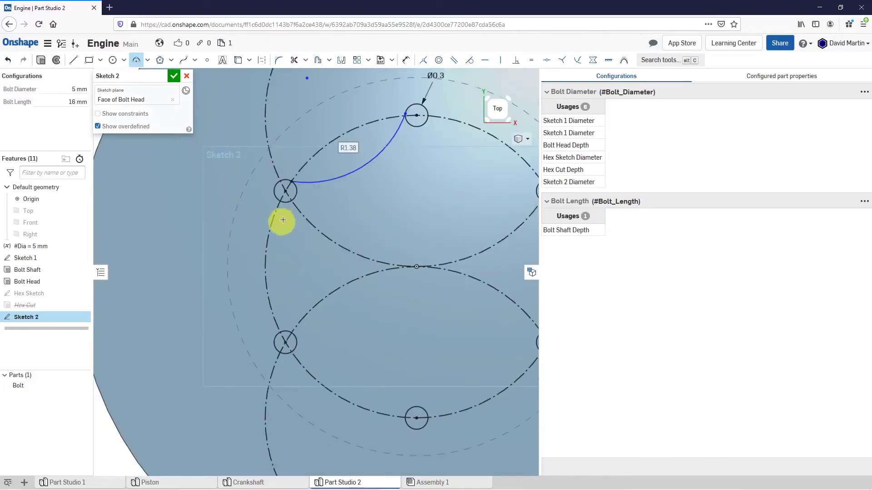
{"action": "left_click", "coordinate": [283, 209]}
{"action": "left_click", "coordinate": [286, 334]}
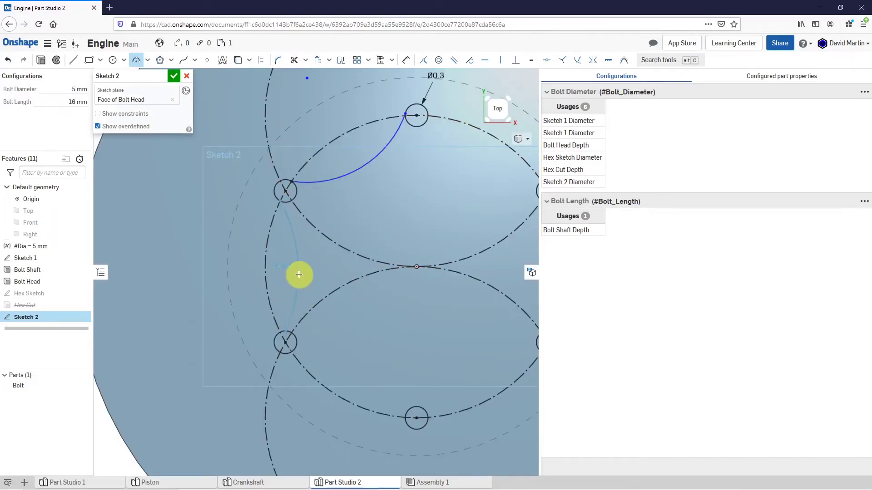
{"action": "left_click", "coordinate": [297, 271]}
{"action": "left_click", "coordinate": [296, 351]}
{"action": "left_click", "coordinate": [411, 416]}
{"action": "scroll", "coordinate": [363, 367], "scroll_direction": "down", "scroll_amount": 2}
{"action": "left_click", "coordinate": [360, 369]}
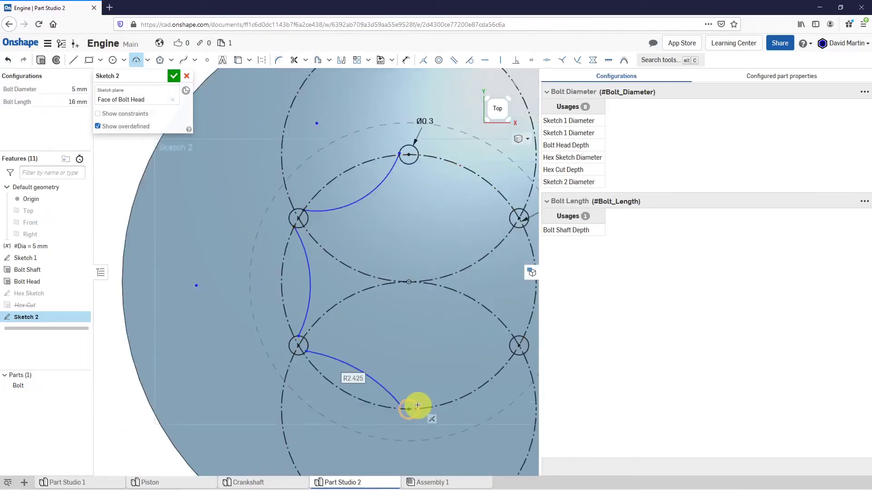
- Close the star with inward three-point arcs at the lower right, right and upper right, the last two about 1.89 and 1.56 mm in radius
{"action": "left_click", "coordinate": [518, 347]}
{"action": "scroll", "coordinate": [509, 349], "scroll_direction": "down", "scroll_amount": 1}
{"action": "left_click", "coordinate": [475, 363]}
{"action": "left_click", "coordinate": [519, 347]}
{"action": "scroll", "coordinate": [497, 350], "scroll_direction": "up", "scroll_amount": 1}
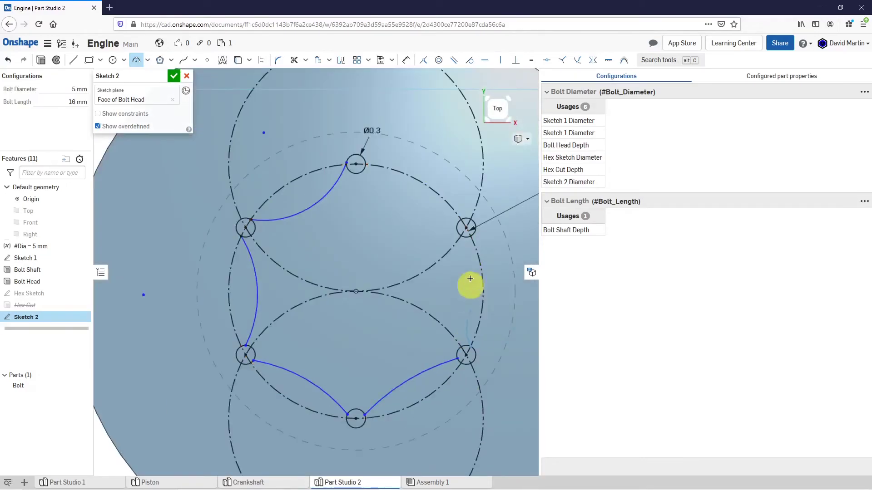
{"action": "left_click", "coordinate": [454, 284]}
{"action": "left_click", "coordinate": [364, 165]}
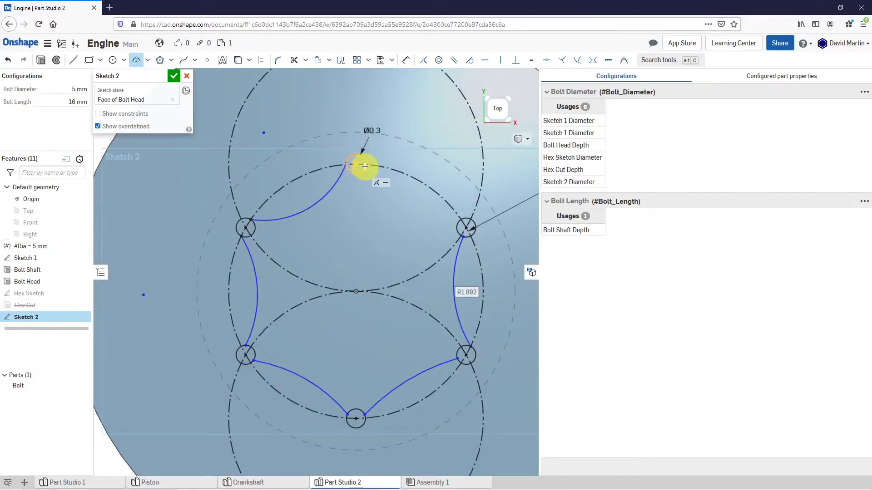
{"action": "left_click", "coordinate": [455, 222]}
{"action": "left_click", "coordinate": [431, 210]}
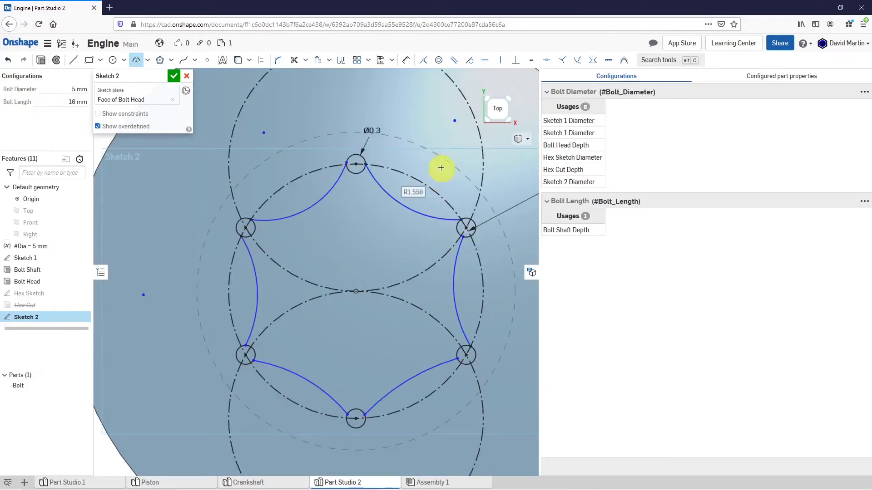
- Apply tangent constraints between the two upper arcs and the small circles at their ends
{"action": "left_click", "coordinate": [471, 62]}
{"action": "scroll", "coordinate": [362, 178], "scroll_direction": "up", "scroll_amount": 5}
{"action": "left_click", "coordinate": [370, 154]}
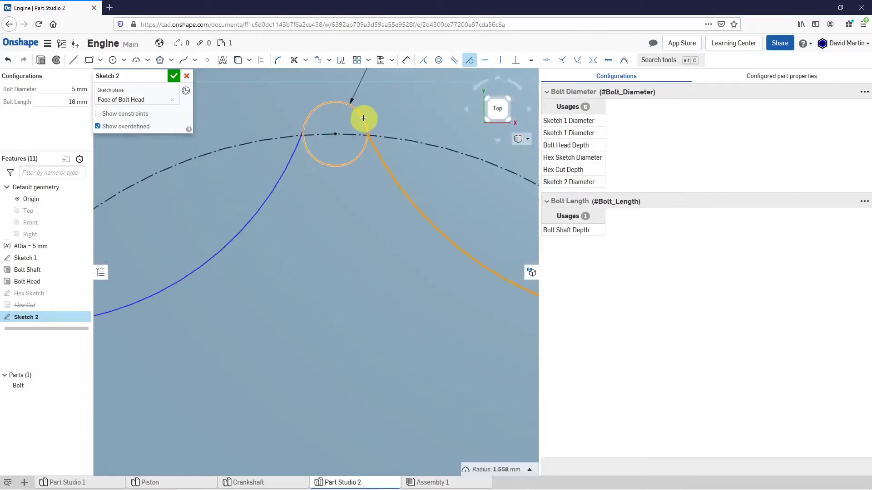
{"action": "left_click", "coordinate": [363, 122]}
{"action": "scroll", "coordinate": [288, 158], "scroll_direction": "down", "scroll_amount": 5}
- Try to make the left arc tangent to the upper-left small circle
{"action": "left_click", "coordinate": [206, 208]}
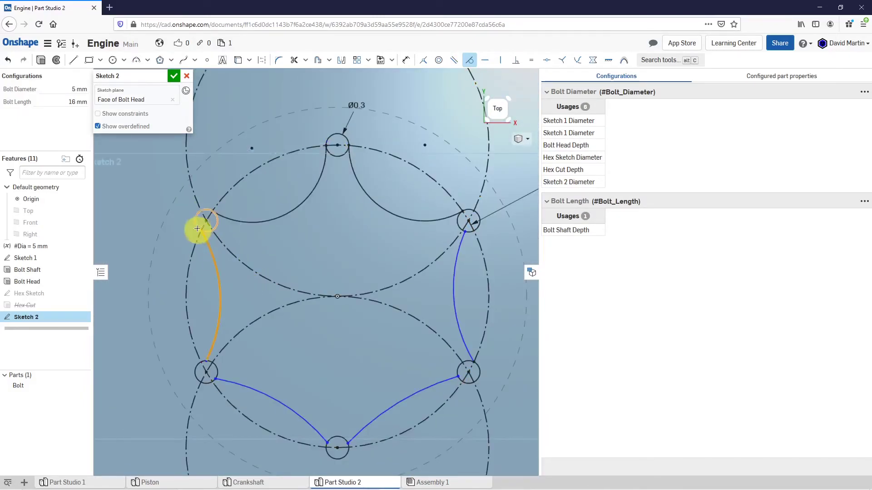
{"action": "left_click", "coordinate": [197, 230]}
{"action": "left_click", "coordinate": [8, 60]}
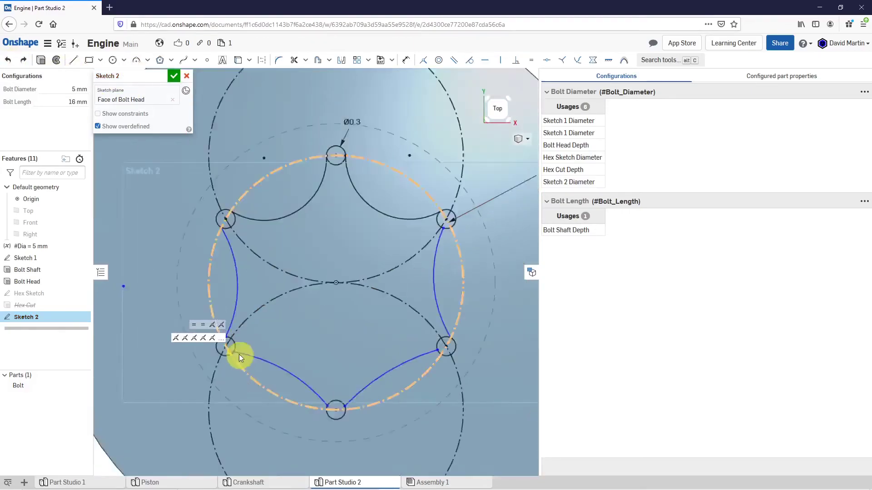
{"action": "scroll", "coordinate": [273, 326], "scroll_direction": "up", "scroll_amount": 3}
{"action": "scroll", "coordinate": [293, 307], "scroll_direction": "down", "scroll_amount": 3}
- Make the right arc tangent to the small circles at its ends
{"action": "left_click", "coordinate": [469, 60]}
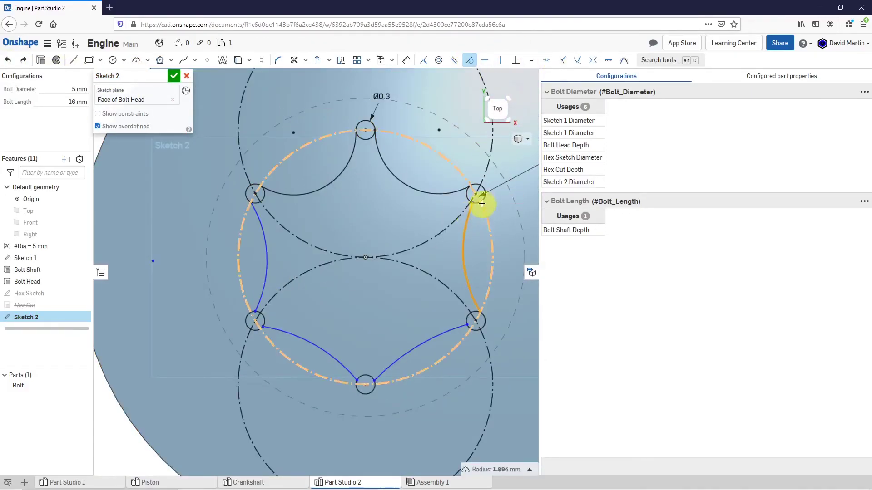
{"action": "left_click", "coordinate": [473, 296]}
{"action": "left_click", "coordinate": [492, 323]}
{"action": "scroll", "coordinate": [463, 341], "scroll_direction": "up", "scroll_amount": 3}
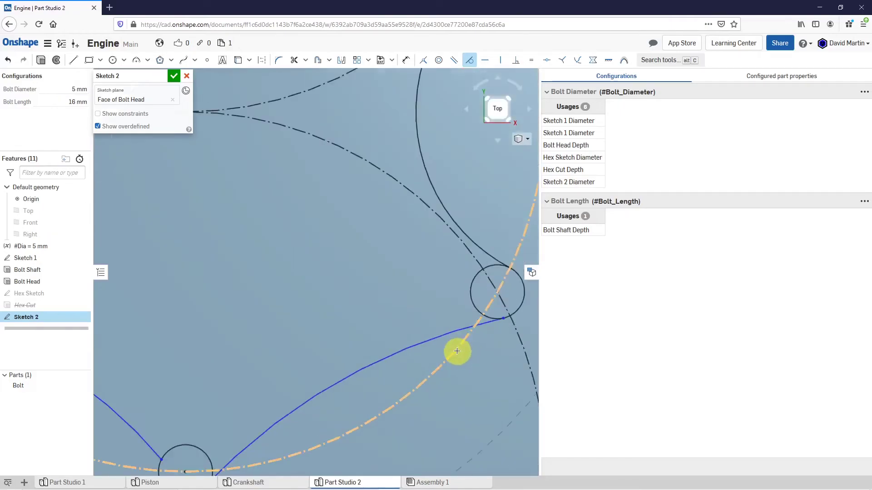
- Make the two lower arcs and the left arc tangent to the small circles at their ends
{"action": "left_click", "coordinate": [311, 414]}
{"action": "middle_click_drag", "start_coordinate": [375, 346], "coordinate": [407, 306]}
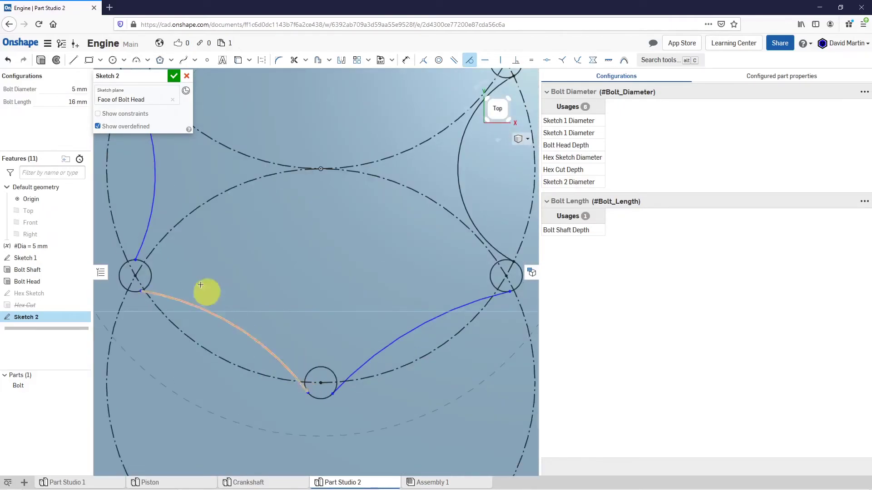
{"action": "left_click", "coordinate": [131, 292]}
{"action": "scroll", "coordinate": [156, 259], "scroll_direction": "up", "scroll_amount": 2}
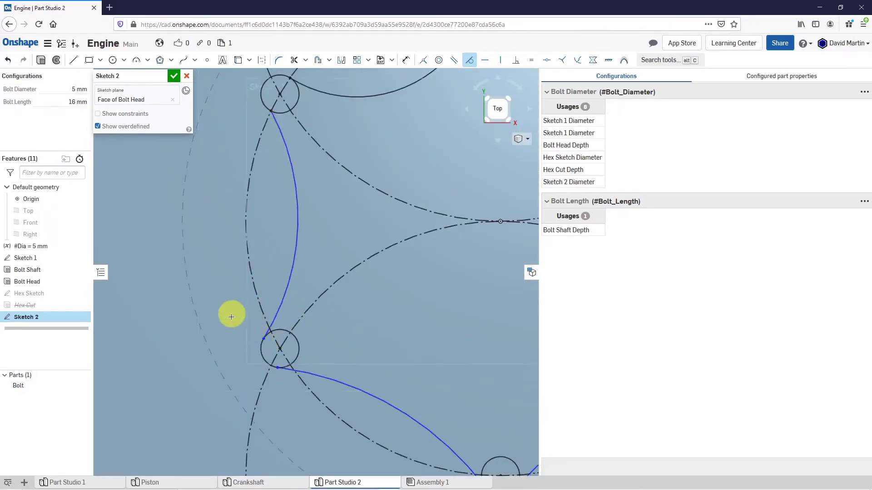
{"action": "scroll", "coordinate": [281, 191], "scroll_direction": "up", "scroll_amount": 2}
{"action": "left_click", "coordinate": [281, 191]}
{"action": "scroll", "coordinate": [293, 266], "scroll_direction": "down", "scroll_amount": 5}
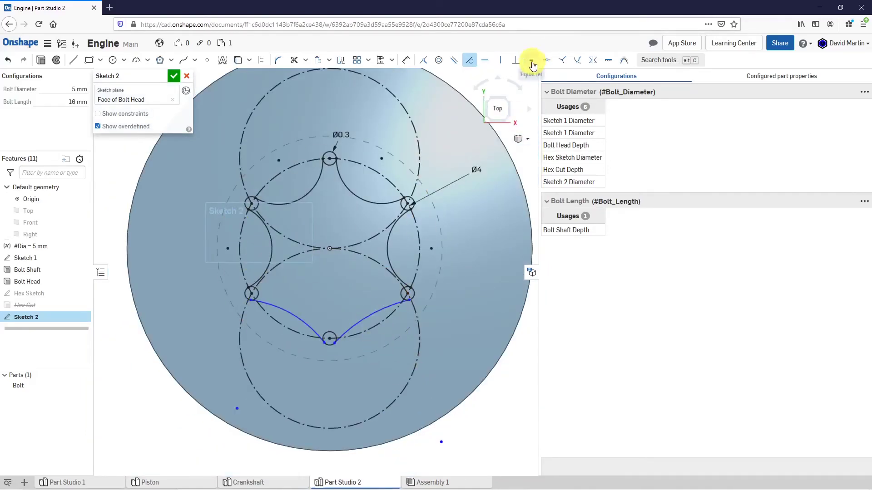
- Apply an equal constraint to match the two lower arcs to the other star arcs, and accept the sketch
{"action": "left_click", "coordinate": [531, 59]}
{"action": "left_click", "coordinate": [373, 315]}
{"action": "left_click", "coordinate": [312, 327]}
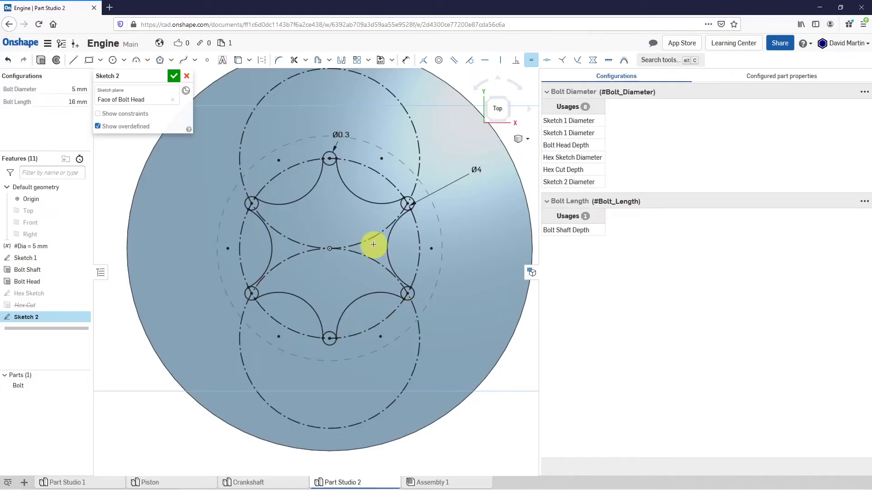
{"action": "mouse_move", "coordinate": [348, 276]}
{"action": "right_mouse_down"}
{"action": "mouse_move", "coordinate": [346, 254]}
{"action": "mouse_move", "coordinate": [337, 259]}
{"action": "mouse_move", "coordinate": [305, 209]}
{"action": "right_mouse_up"}
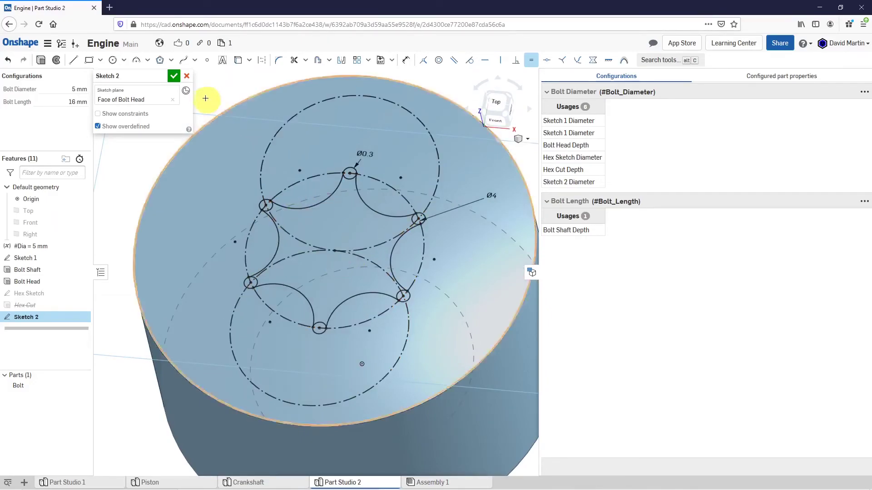
{"action": "left_click", "coordinate": [174, 76]}
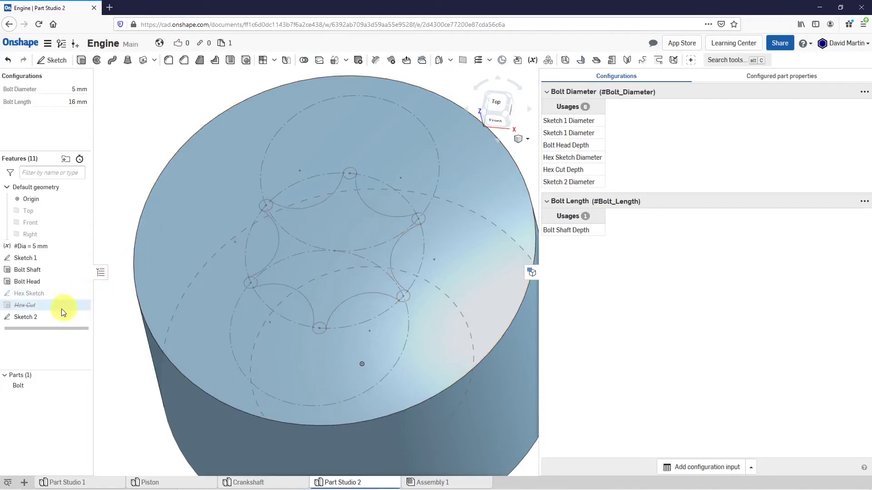
- Rename Sketch 2 as Star Sketch
{"action": "right_click", "coordinate": [33, 318]}
{"action": "left_click", "coordinate": [52, 326]}
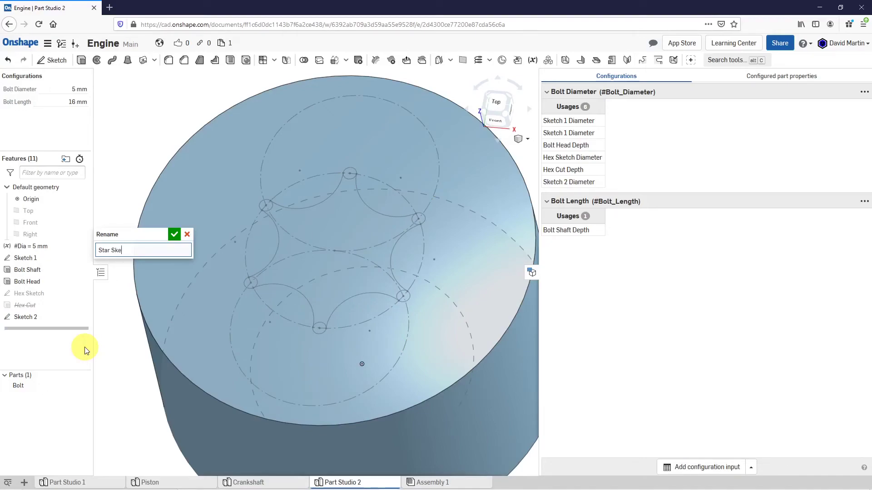
{"action": "key", "text": "Return"}
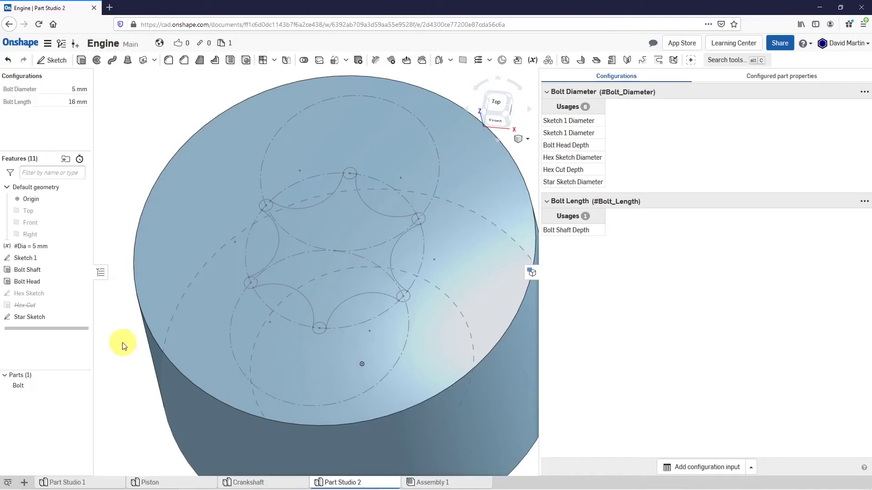
- Extrude the Star Sketch as a blind removal with its direction flipped down into the bolt head
{"action": "left_click", "coordinate": [35, 320]}
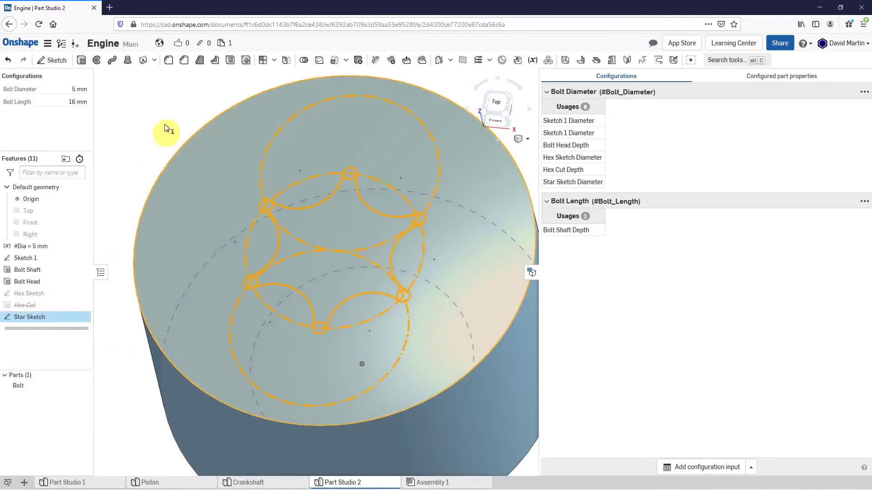
{"action": "left_click", "coordinate": [84, 63]}
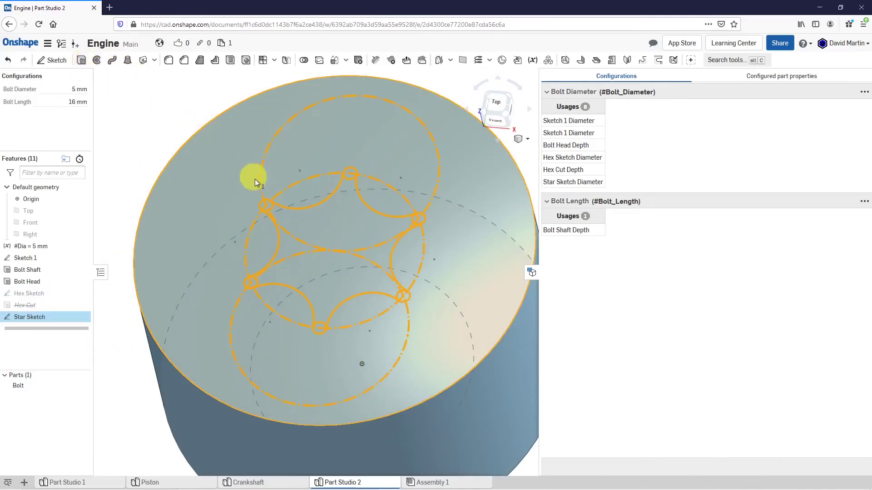
{"action": "scroll", "coordinate": [348, 308], "scroll_direction": "down", "scroll_amount": 3}
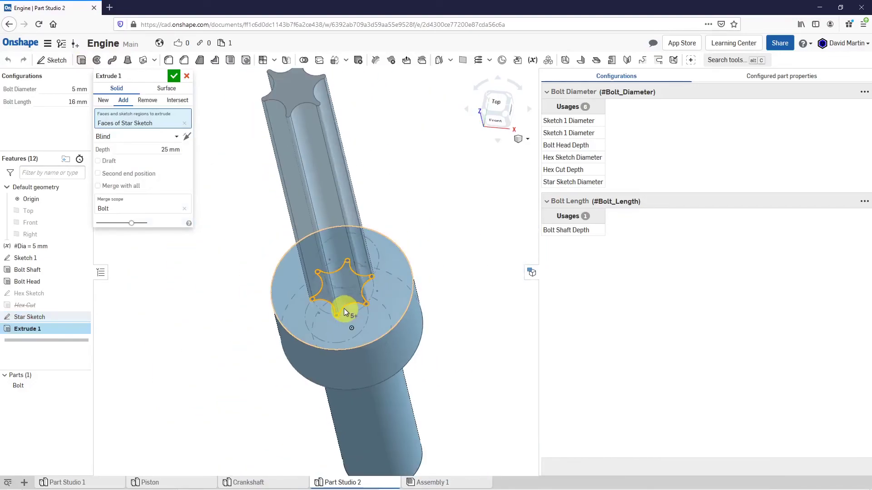
{"action": "left_click", "coordinate": [186, 138]}
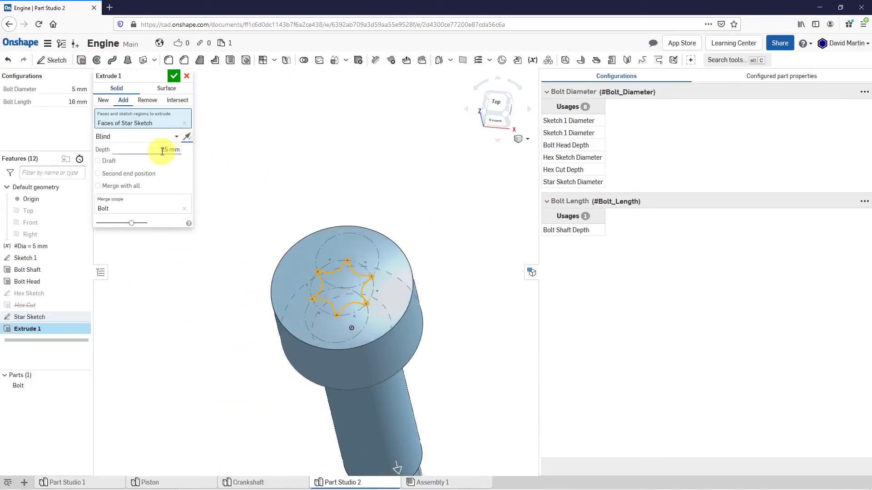
{"action": "left_click", "coordinate": [147, 101]}
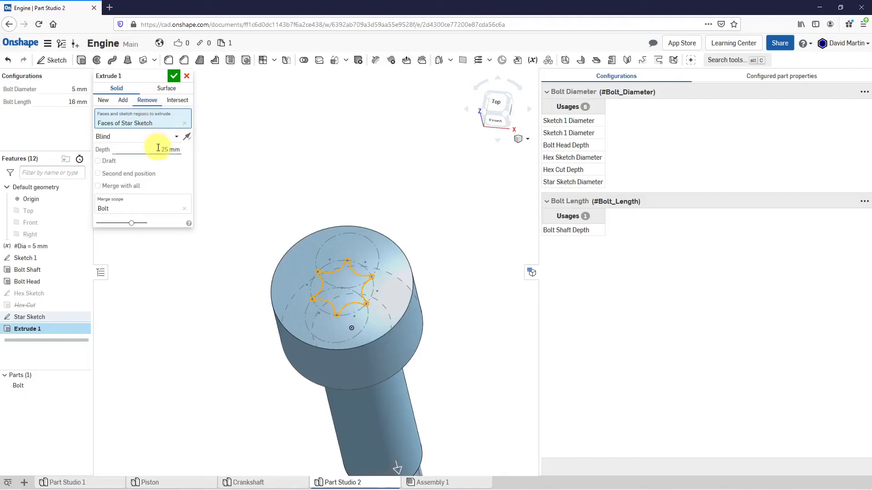
- Set the star extrusion's depth to #Bolt_Diameter -1mm and accept the feature
{"action": "left_click", "coordinate": [164, 149]}
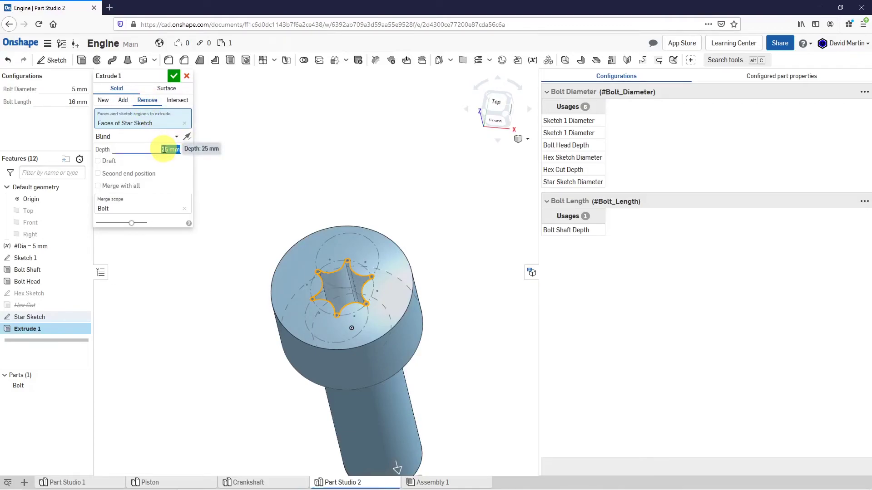
{"action": "type", "text": "#"}
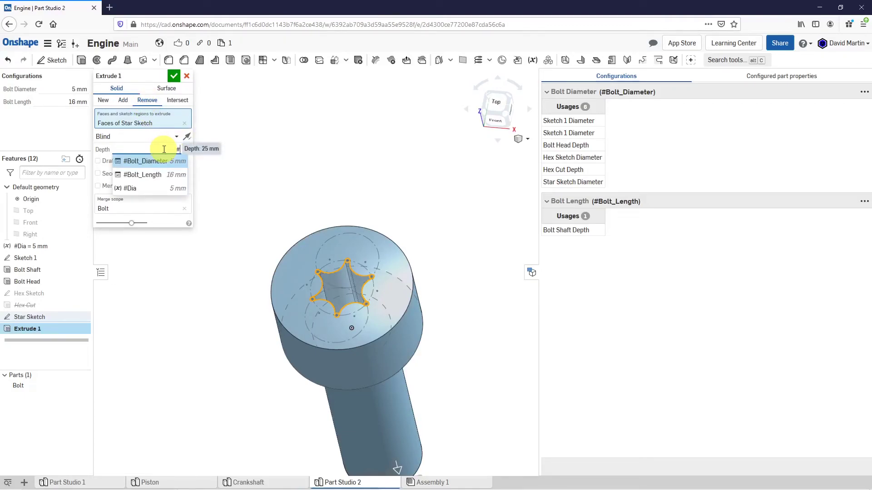
{"action": "left_click", "coordinate": [159, 162]}
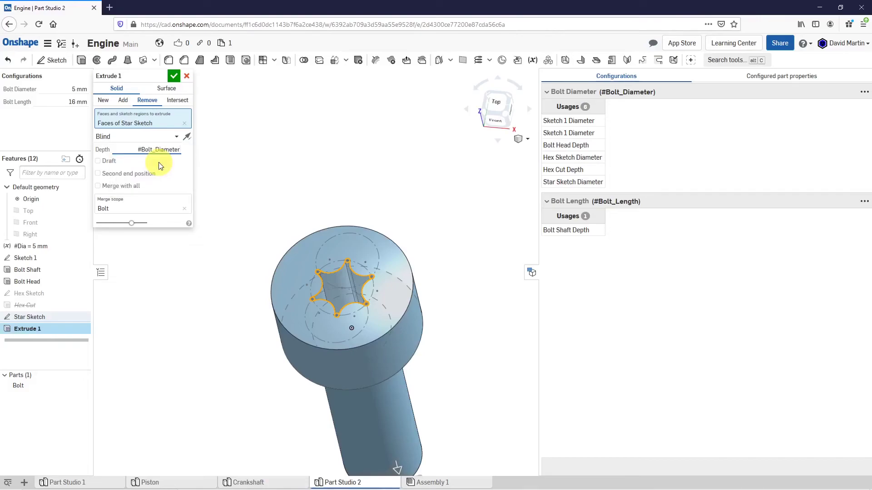
{"action": "type", "text": "-1mm"}
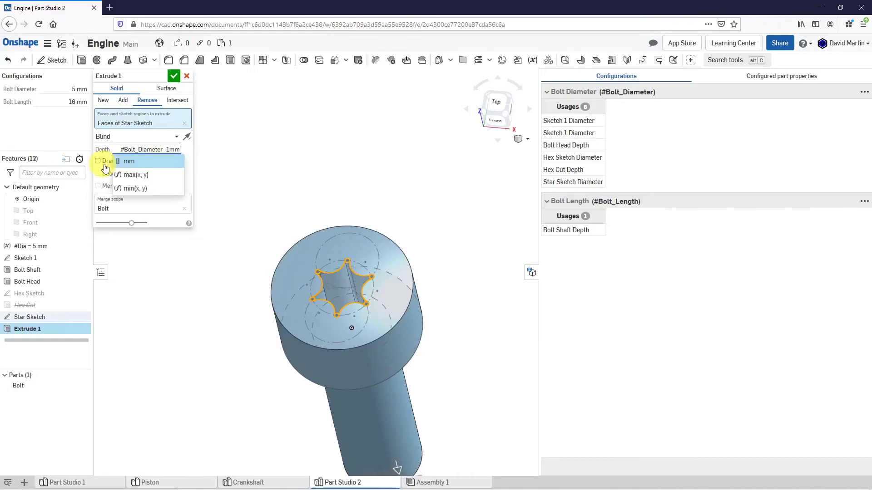
{"action": "key", "text": "Escape"}
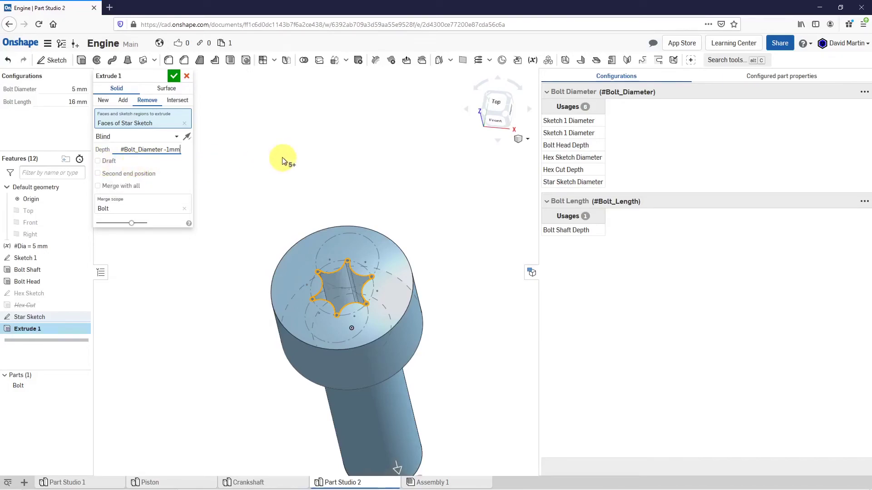
{"action": "key", "text": "Return"}
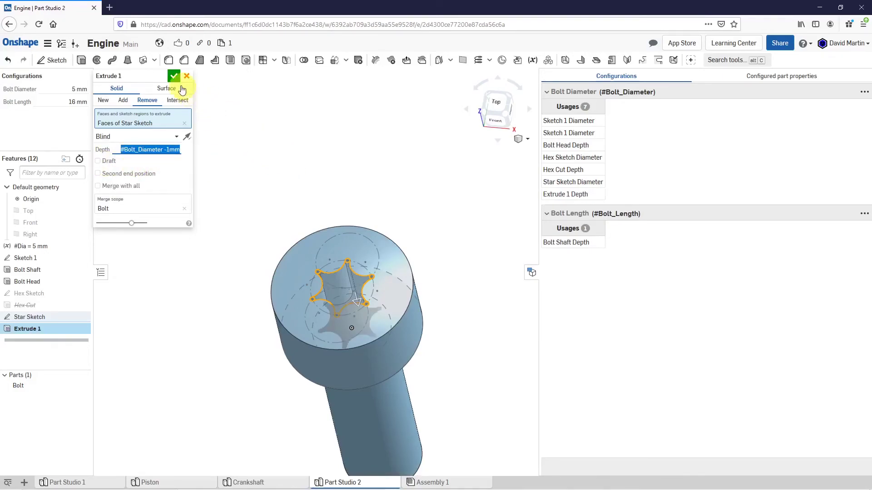
{"action": "left_click", "coordinate": [173, 75]}
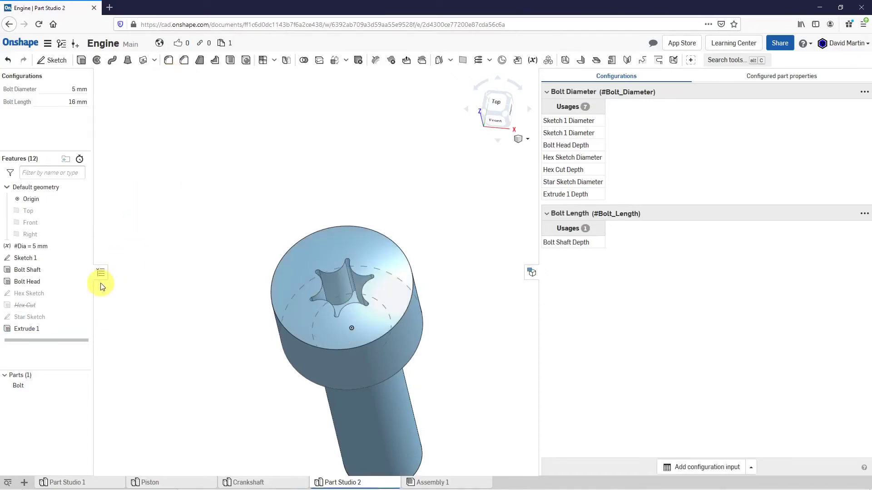
- Rename the star-shaped extrusion as Star Cut
{"action": "right_click", "coordinate": [27, 328]}
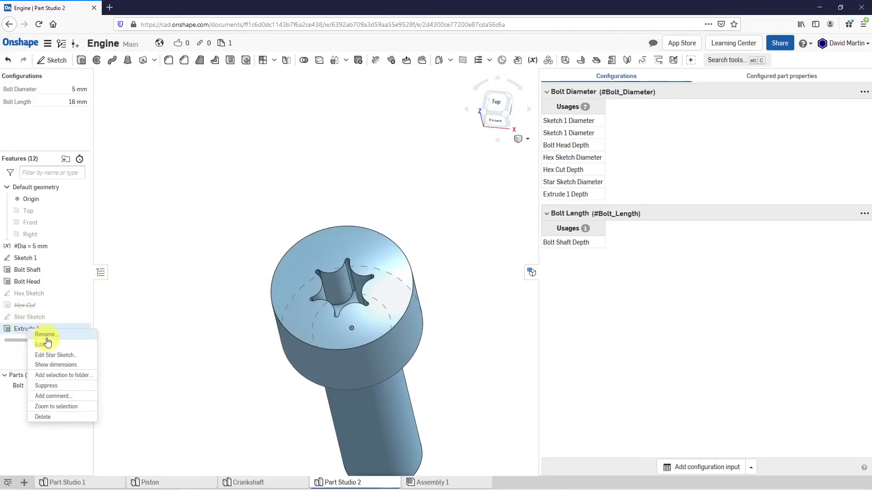
{"action": "left_click", "coordinate": [46, 336]}
{"action": "type", "text": "S"}
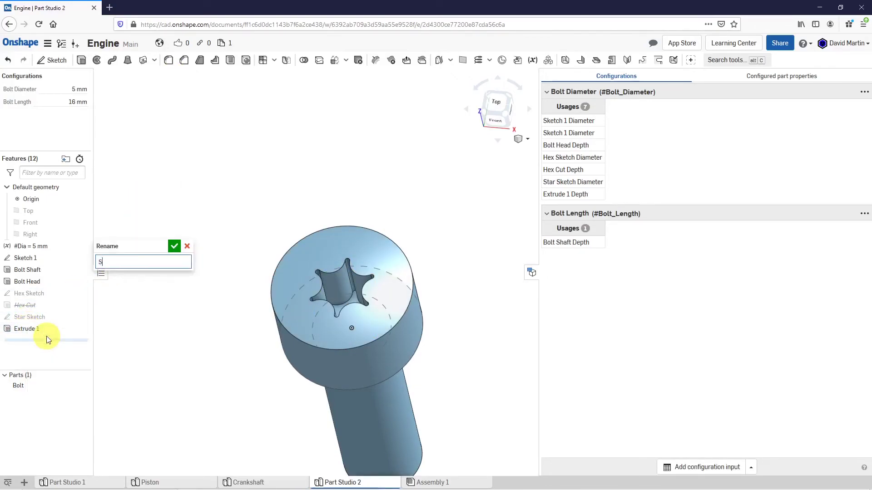
{"action": "type", "text": "tar Cut"}
{"action": "key", "text": "Return"}
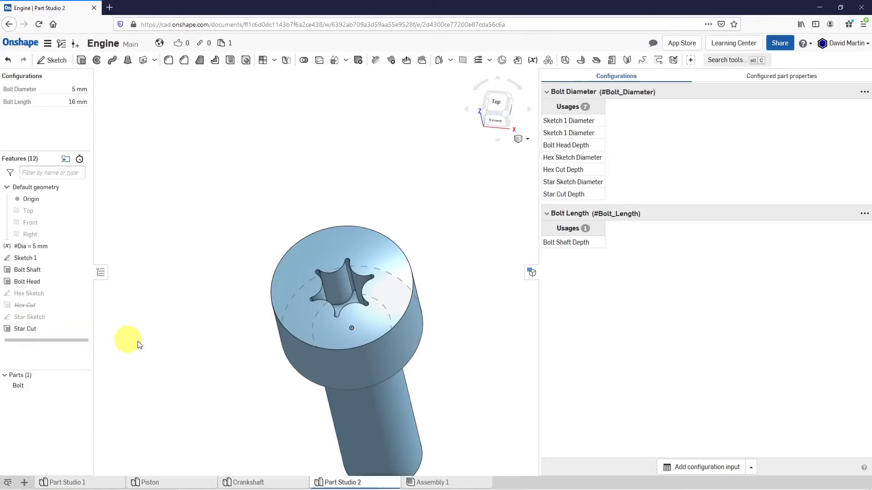
- Fillet the top outer edge of the bolt head with a 0.5 mm radius
{"action": "scroll", "coordinate": [280, 249], "scroll_direction": "down", "scroll_amount": 3}
{"action": "mouse_move", "coordinate": [287, 255]}
{"action": "right_mouse_down"}
{"action": "mouse_move", "coordinate": [287, 233]}
{"action": "mouse_move", "coordinate": [290, 241]}
{"action": "right_mouse_up"}
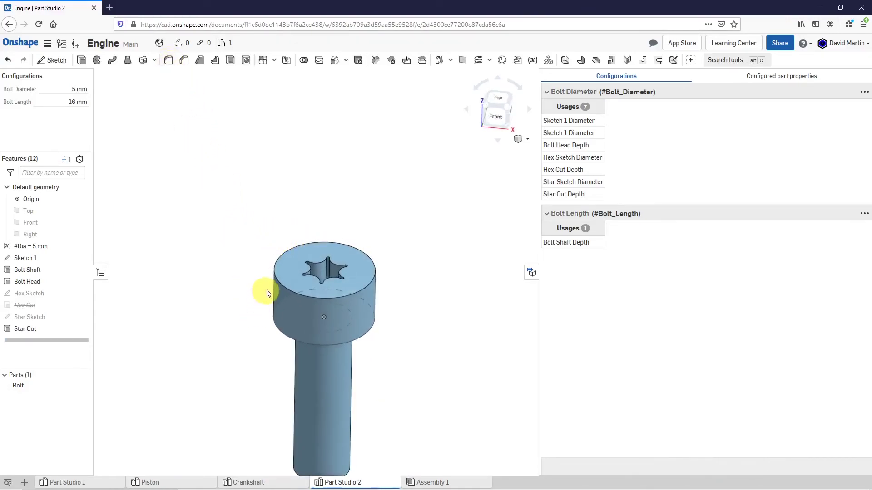
{"action": "key", "text": "shift+f"}
{"action": "left_click", "coordinate": [282, 283]}
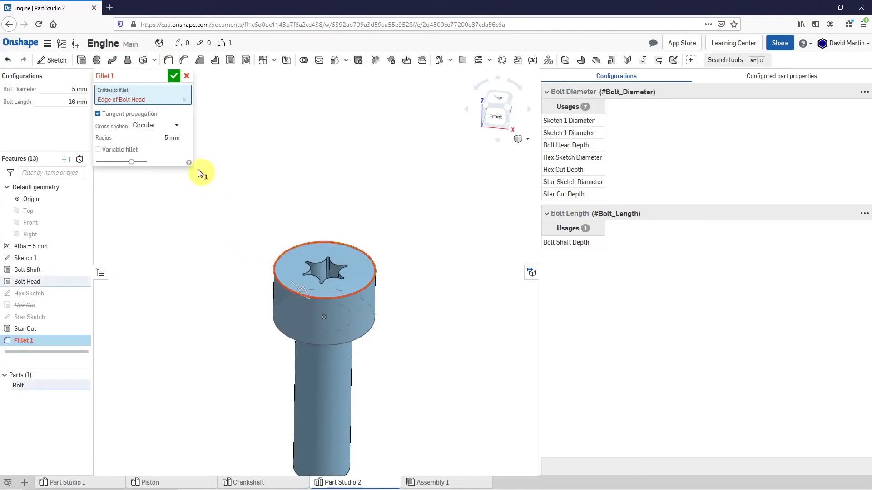
{"action": "left_click", "coordinate": [172, 138]}
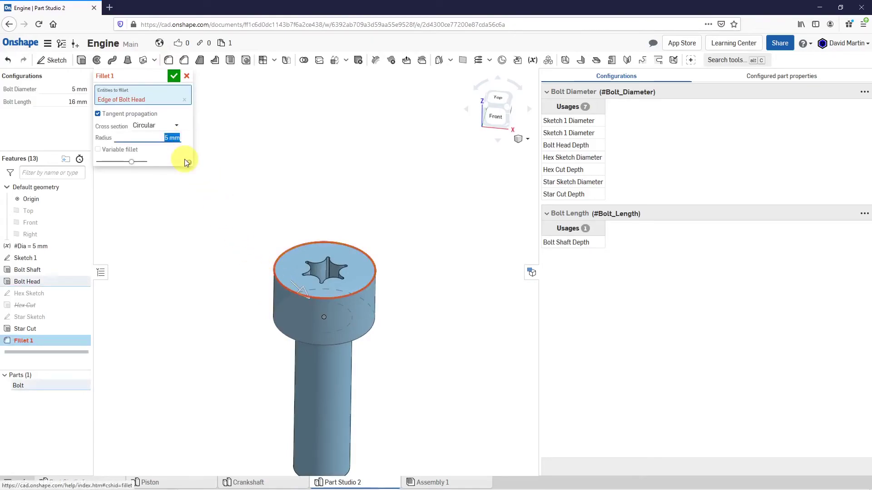
{"action": "key", "text": "Return"}
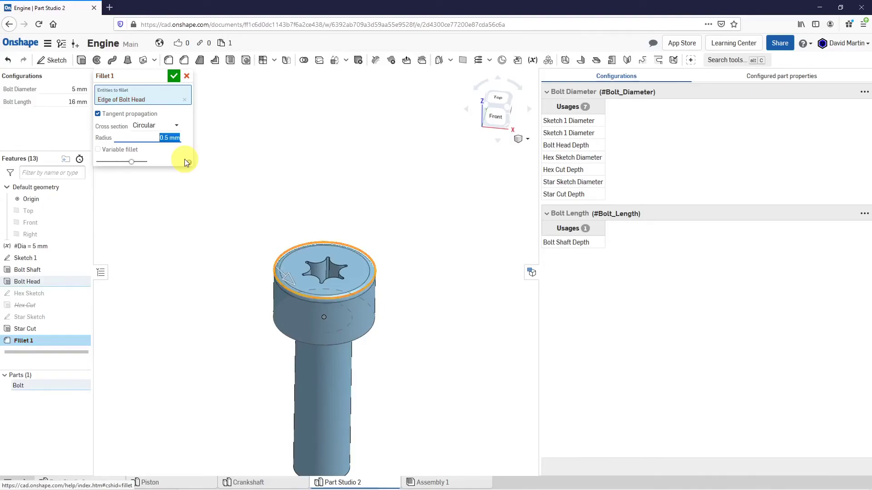
{"action": "left_click", "coordinate": [174, 75]}
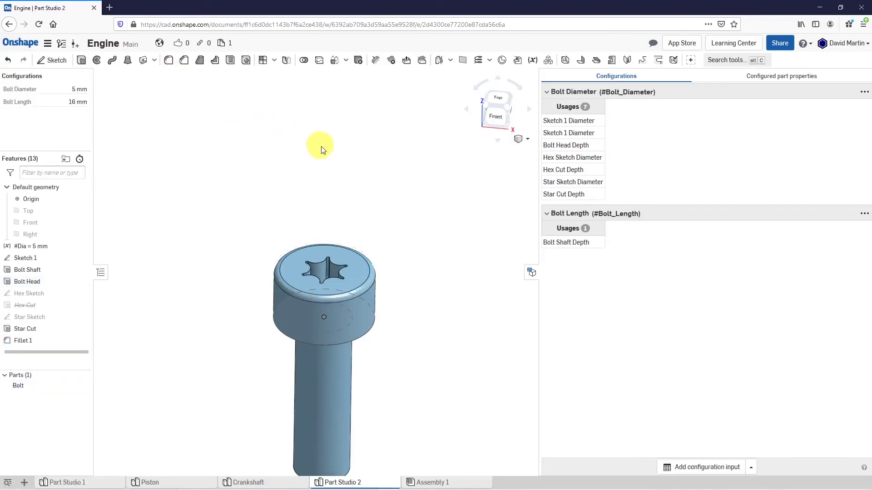
- Chamfer the bottom edge of the bolt shaft with an equal distance of 0.5 mm
{"action": "scroll", "coordinate": [320, 148], "scroll_direction": "down", "scroll_amount": 2}
{"action": "scroll", "coordinate": [301, 345], "scroll_direction": "up", "scroll_amount": 1}
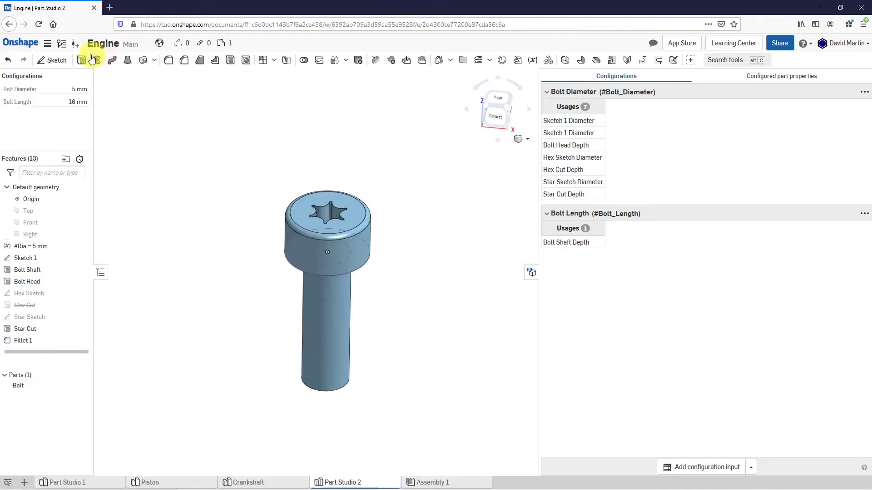
{"action": "left_click", "coordinate": [184, 61]}
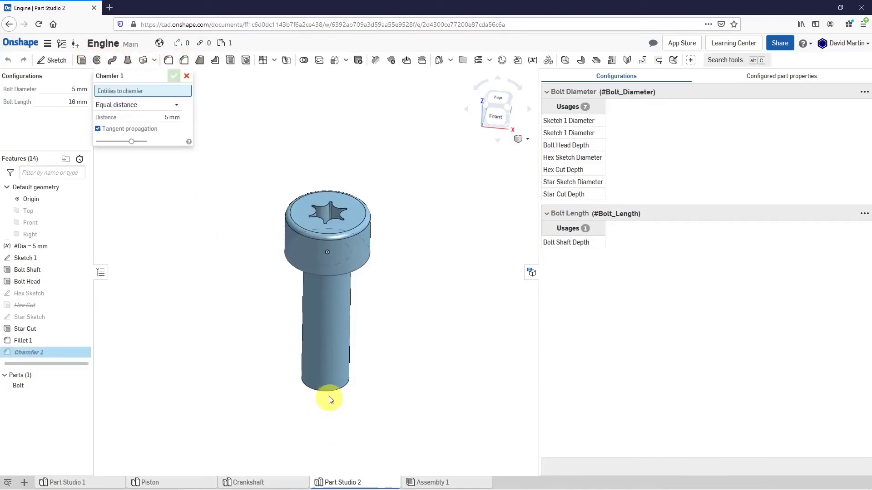
{"action": "left_click", "coordinate": [314, 394]}
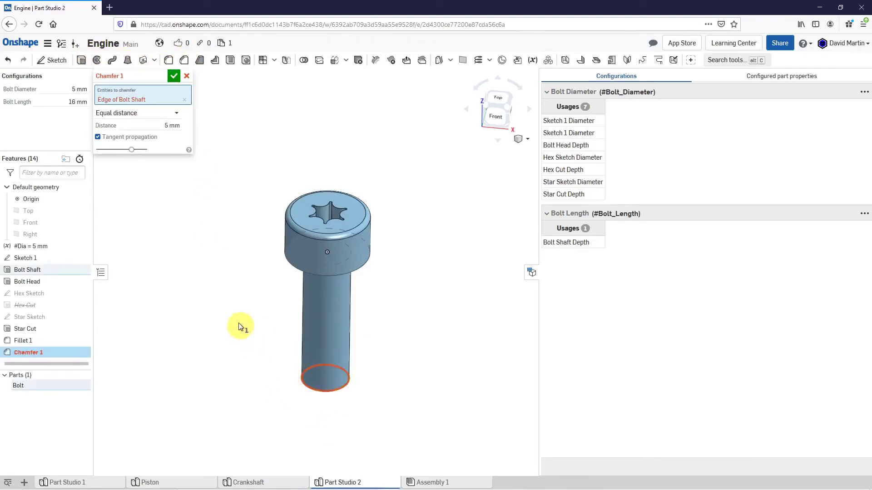
{"action": "left_click", "coordinate": [162, 123]}
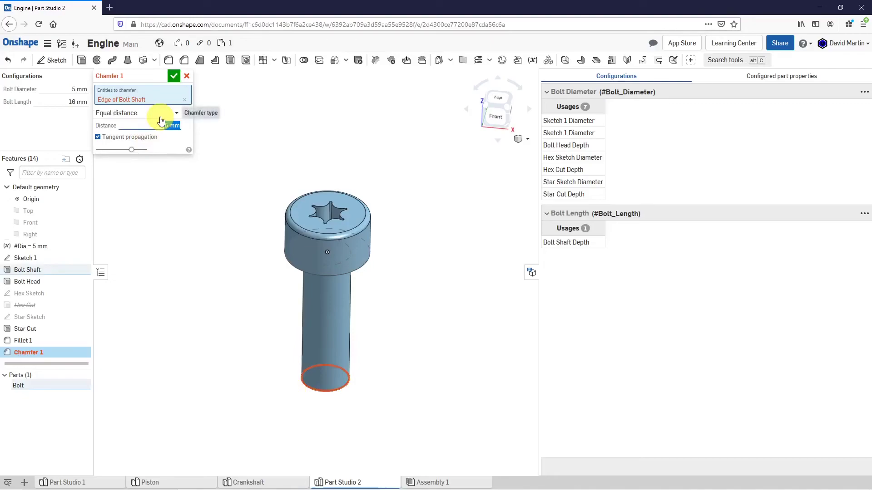
{"action": "key", "text": "Return"}
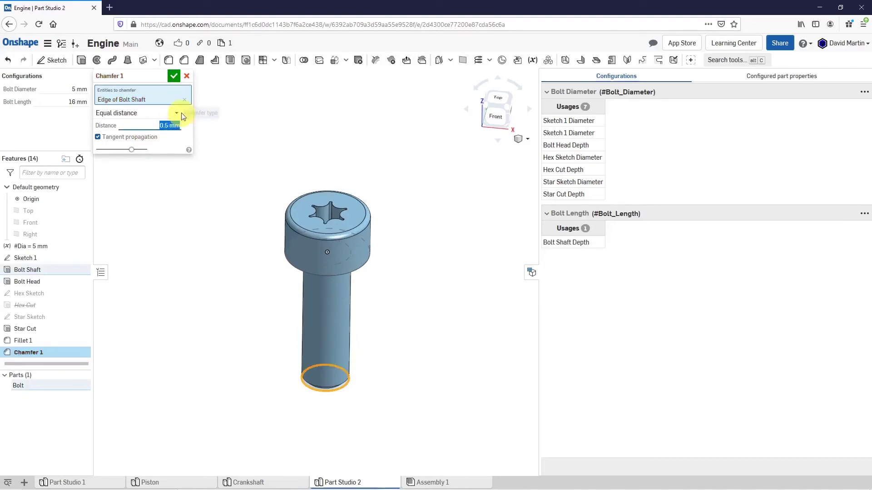
{"action": "left_click", "coordinate": [174, 81]}
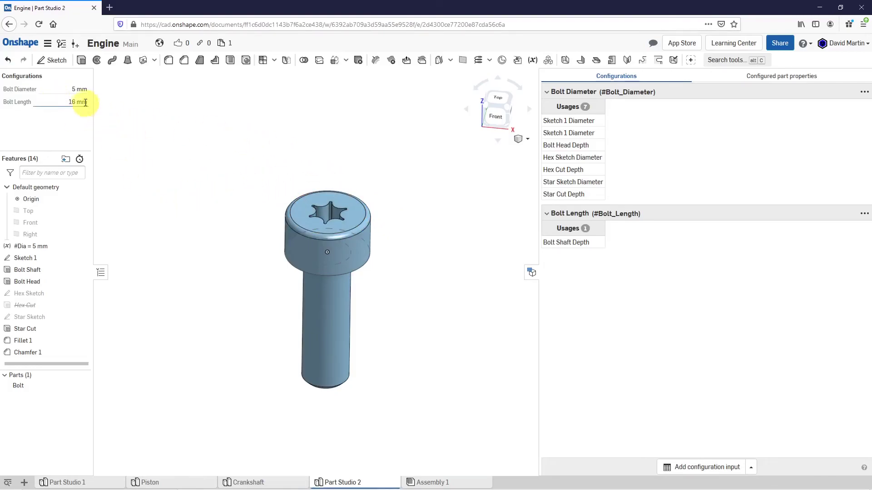
- Set the Bolt Diameter configuration to 8 mm and the Bolt Length to 25 mm, and inspect the bolt
{"action": "left_click", "coordinate": [73, 89]}
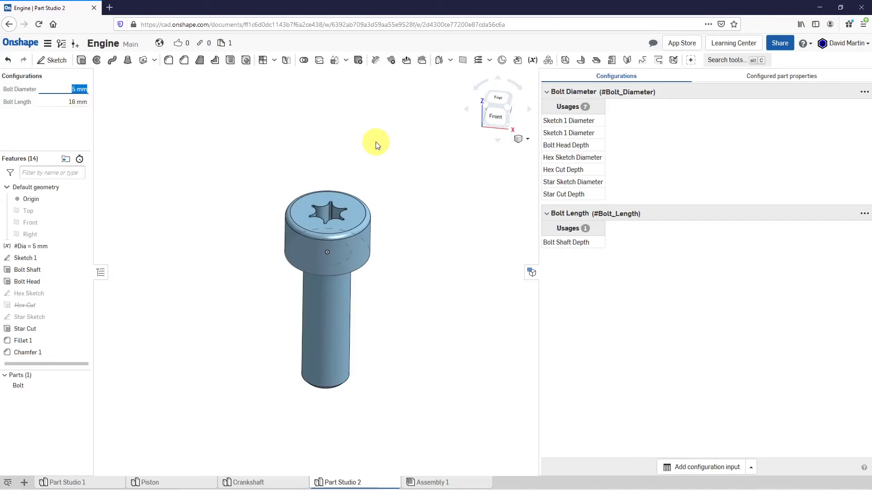
{"action": "type", "text": "8"}
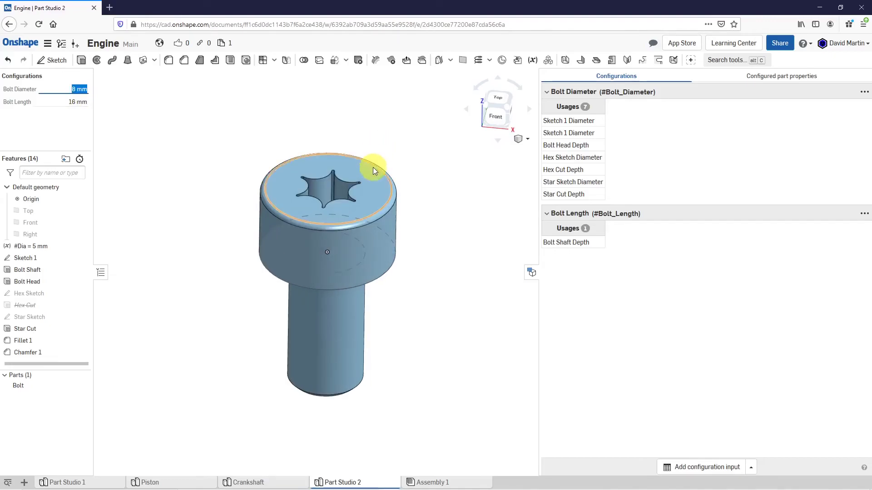
{"action": "mouse_move", "coordinate": [372, 167]}
{"action": "right_mouse_down"}
{"action": "mouse_move", "coordinate": [366, 154]}
{"action": "mouse_move", "coordinate": [366, 161]}
{"action": "right_mouse_up"}
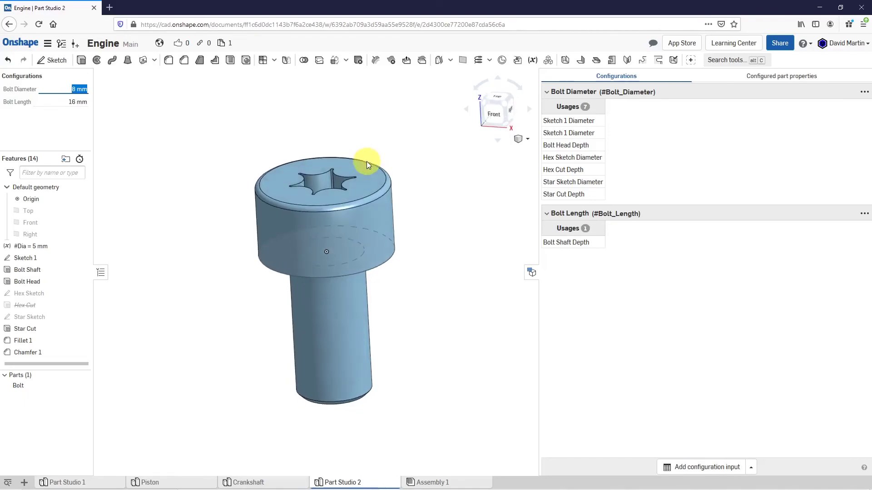
{"action": "left_click", "coordinate": [73, 102]}
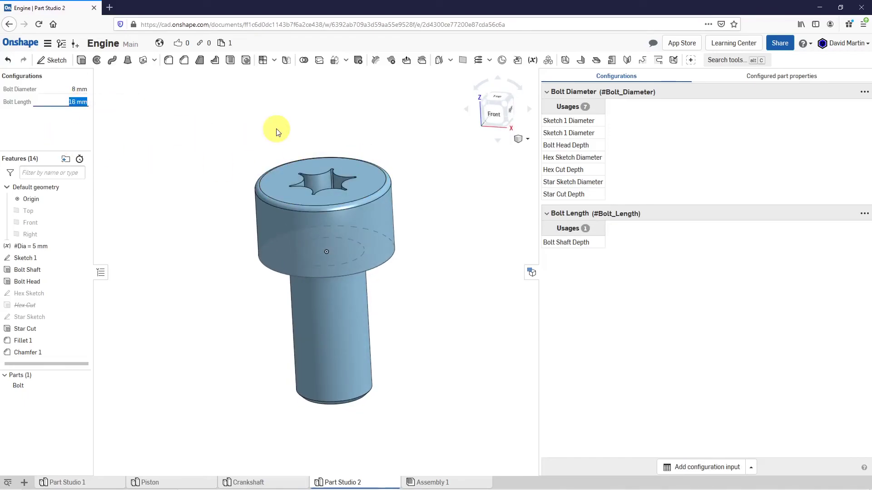
{"action": "type", "text": "25"}
{"action": "key", "text": "Return"}
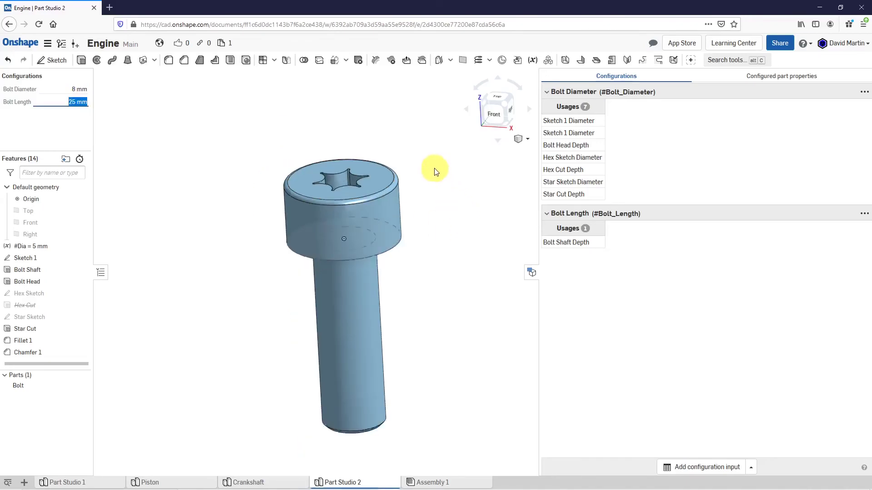
{"action": "right_click_drag", "start_coordinate": [414, 206], "coordinate": [424, 233]}
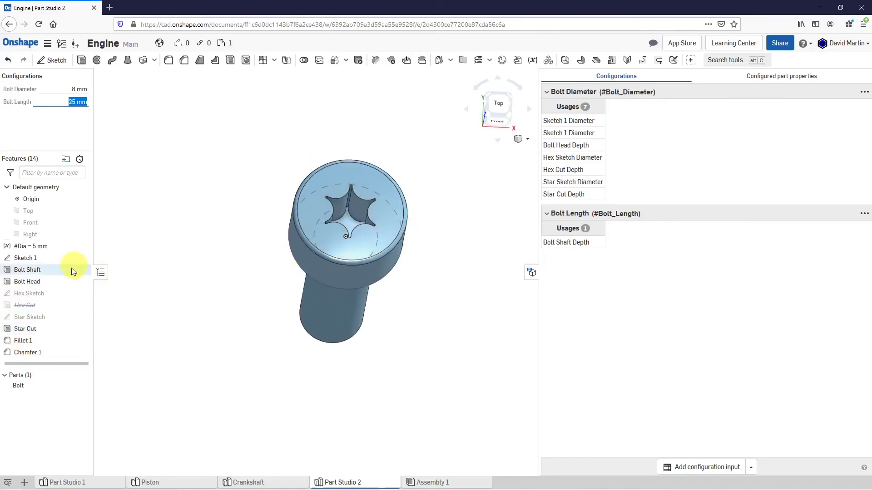
- Set the Bolt Diameter configuration to 3 mm and inspect the resized bolt
{"action": "left_click", "coordinate": [76, 89]}
{"action": "type", "text": "3"}
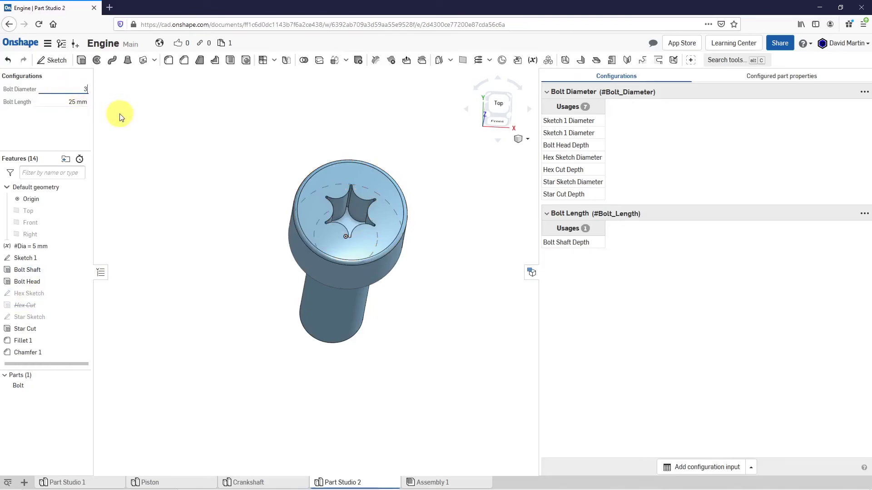
{"action": "key", "text": "Return"}
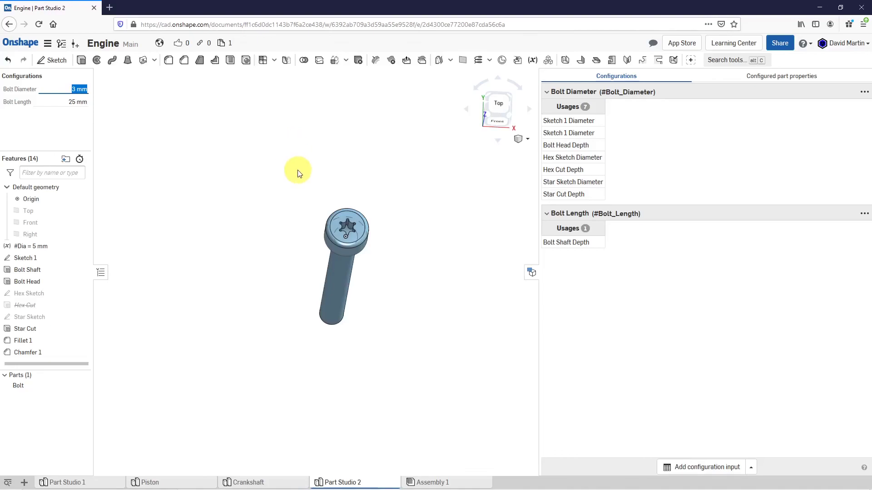
{"action": "right_click_drag", "start_coordinate": [379, 309], "coordinate": [375, 284]}
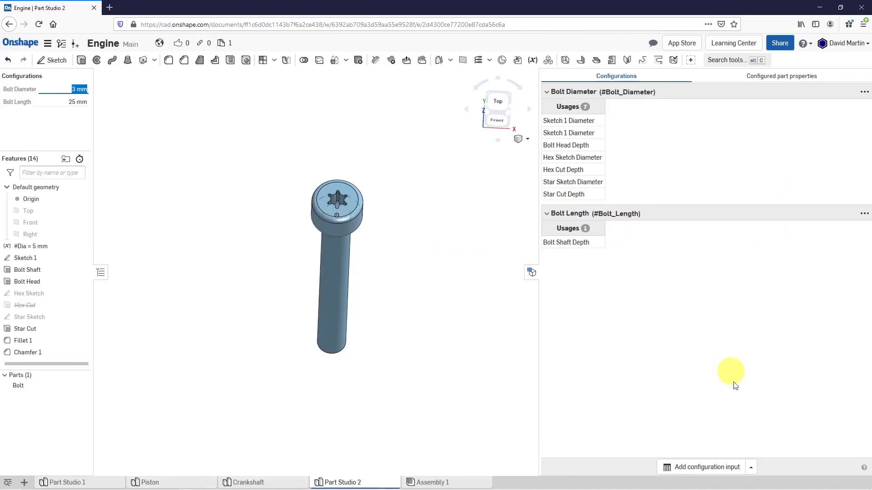
{"action": "left_click", "coordinate": [753, 468]}
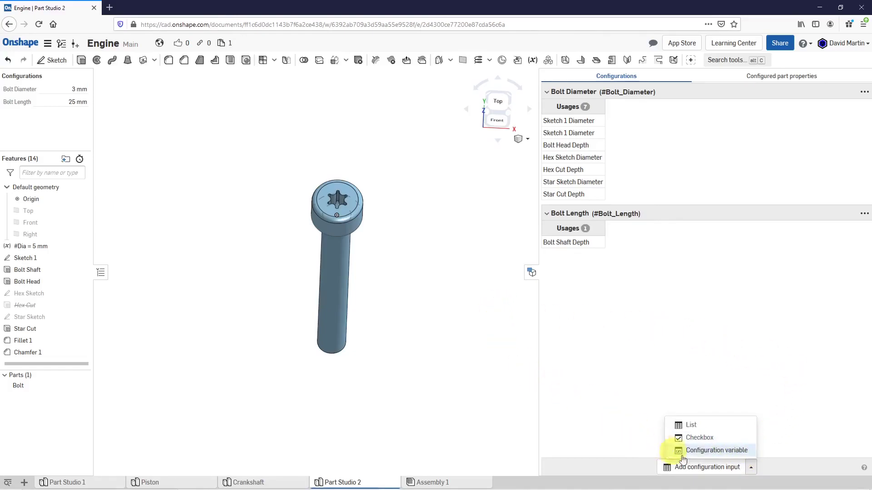
{"action": "left_click", "coordinate": [461, 369]}
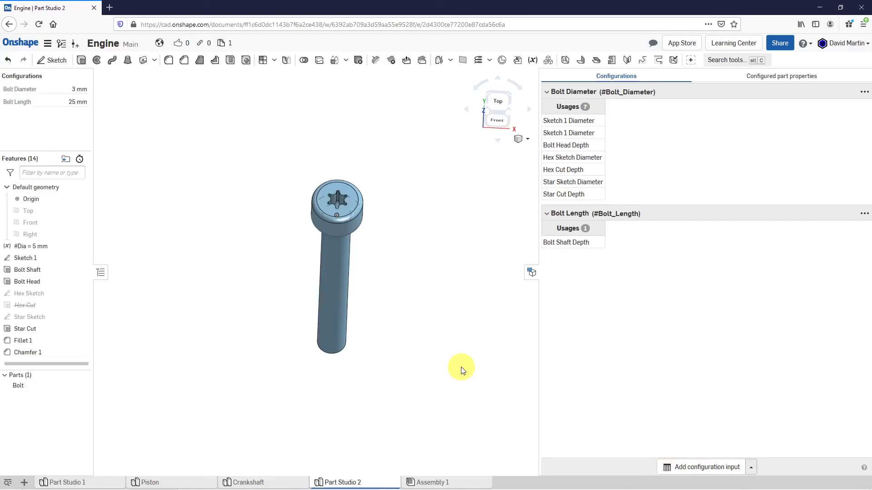